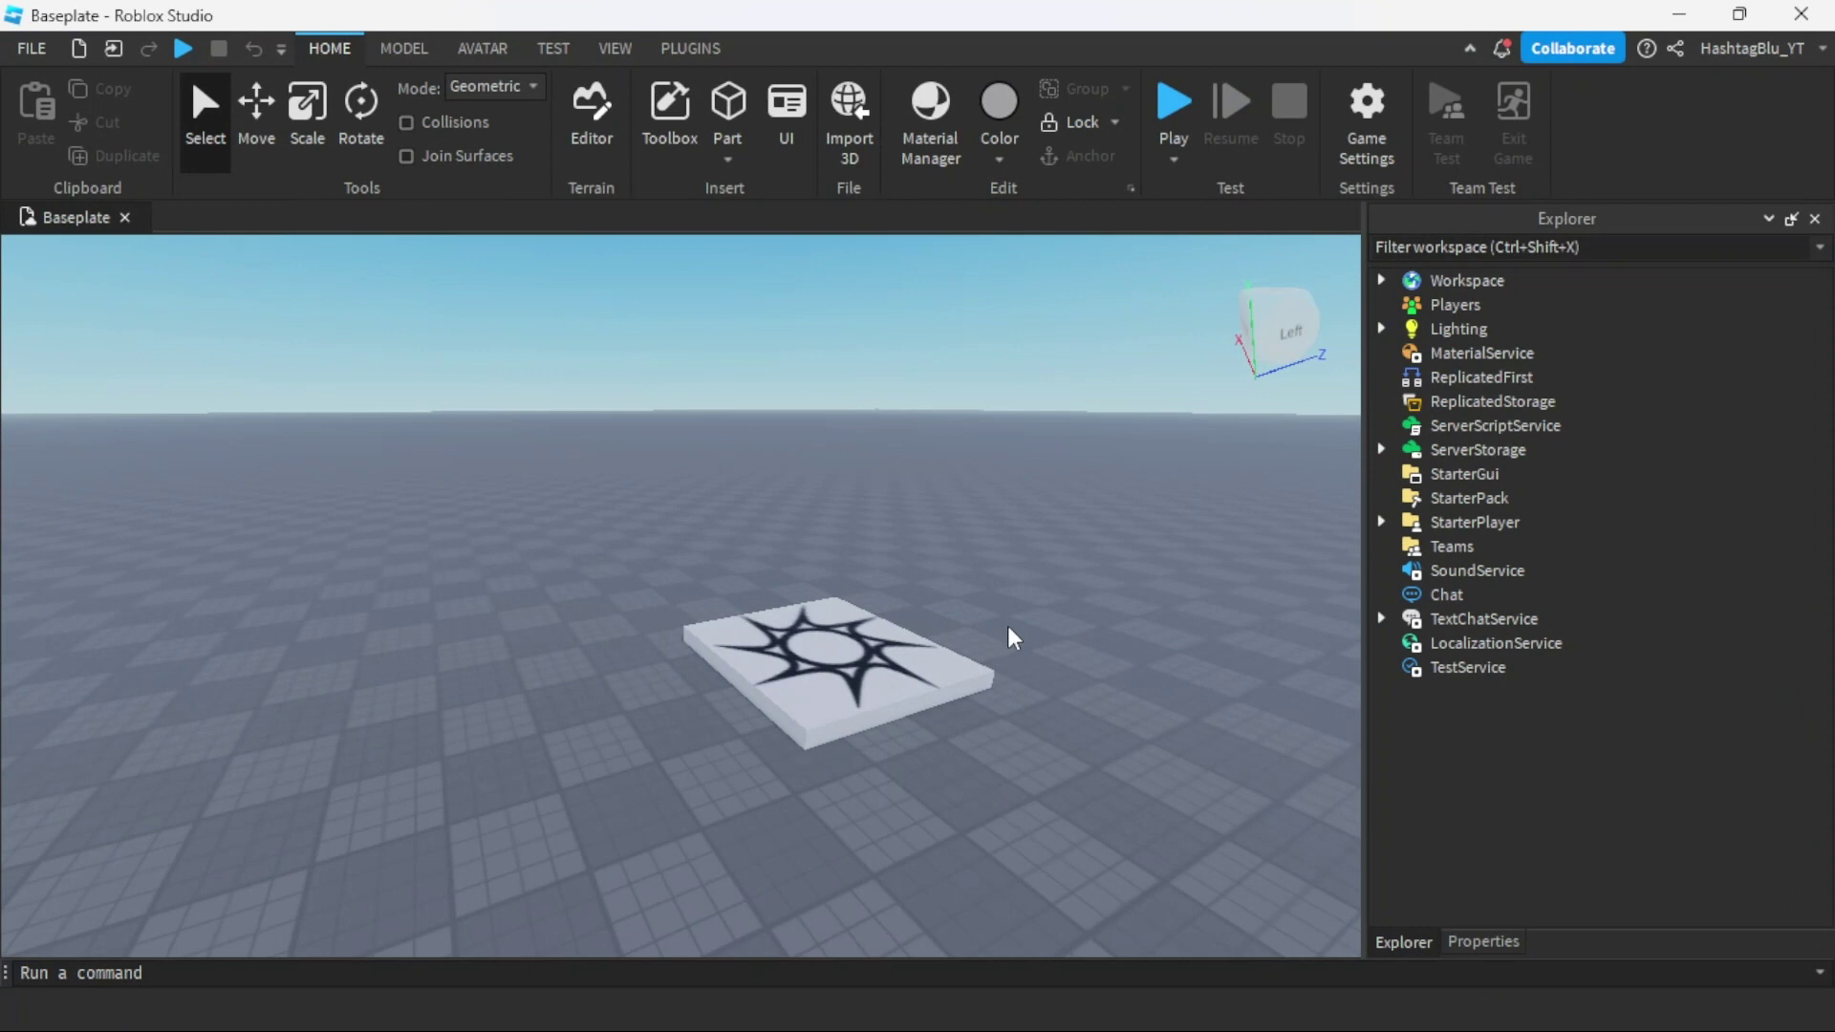
# - Switch to Chrome to show the Start Survey? experience page
pyautogui.click(803, 1000)
pyautogui.scroll(3, 1052, 666)
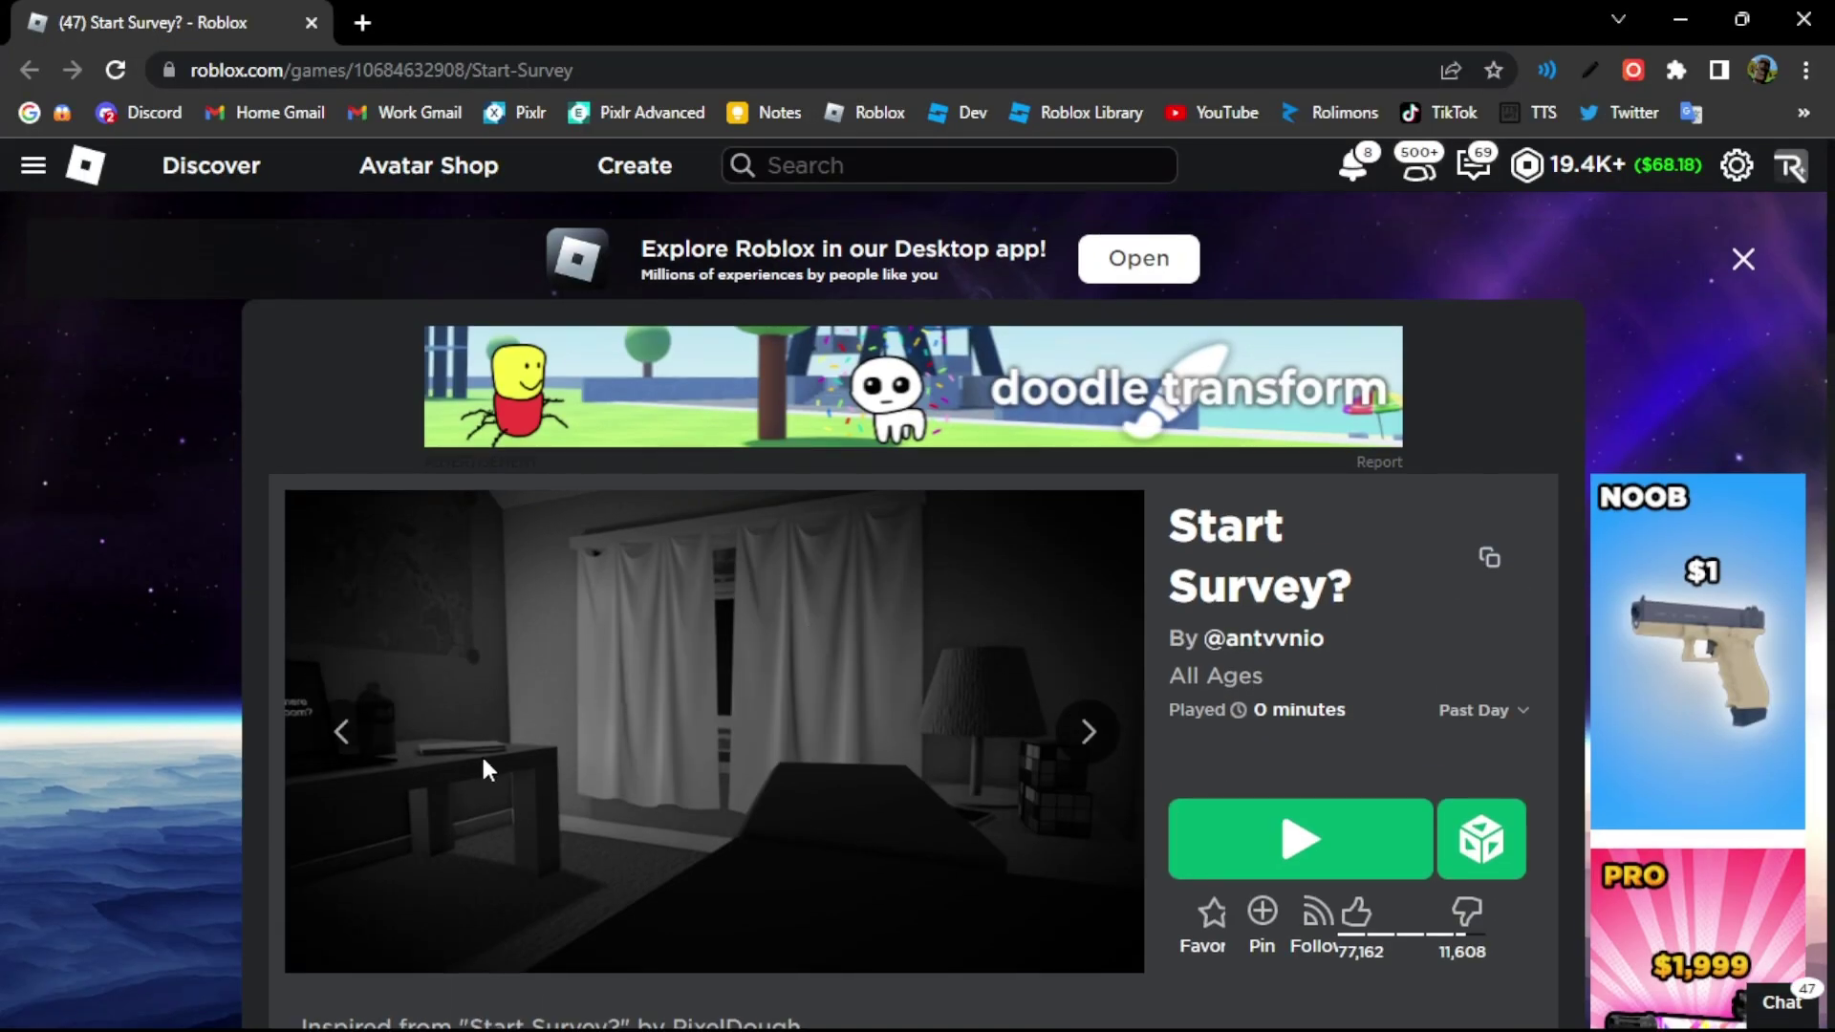
pyautogui.scroll(-1, 484, 767)
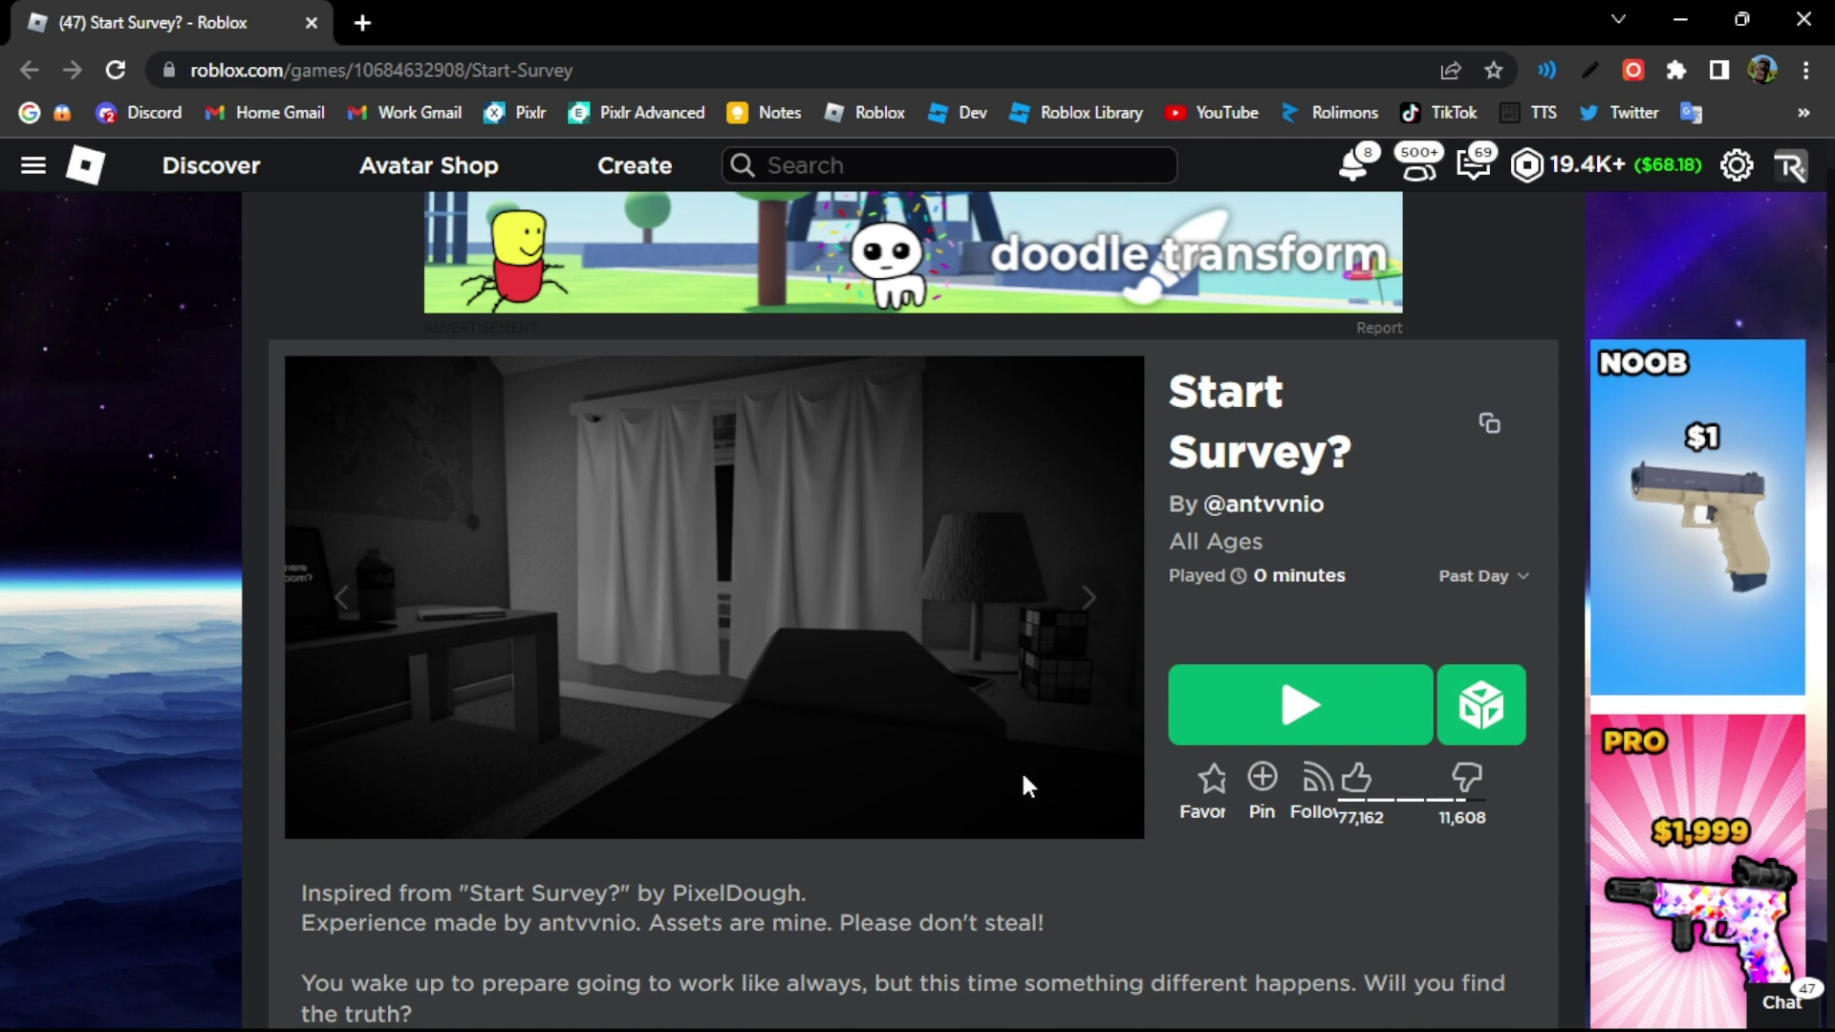
pyautogui.moveTo(918, 1027)
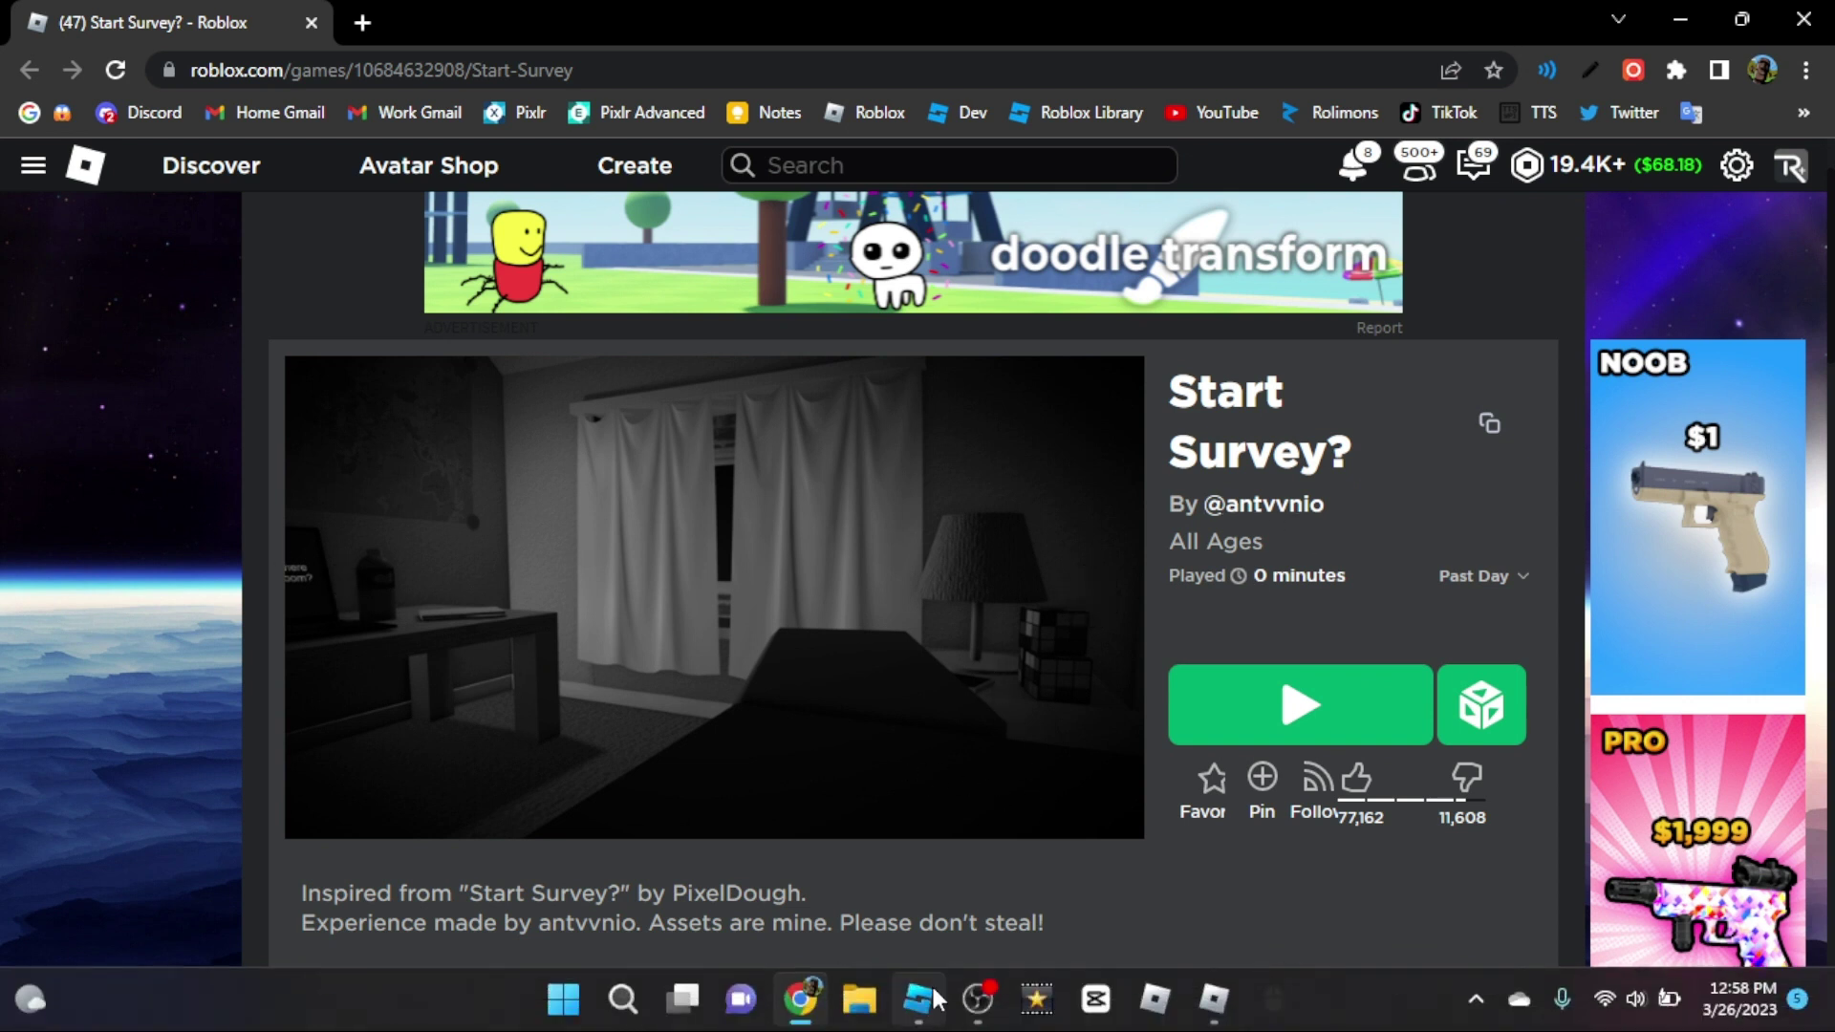
# - Return to the running survey game window and resume play with Escape
pyautogui.click(1218, 1012)
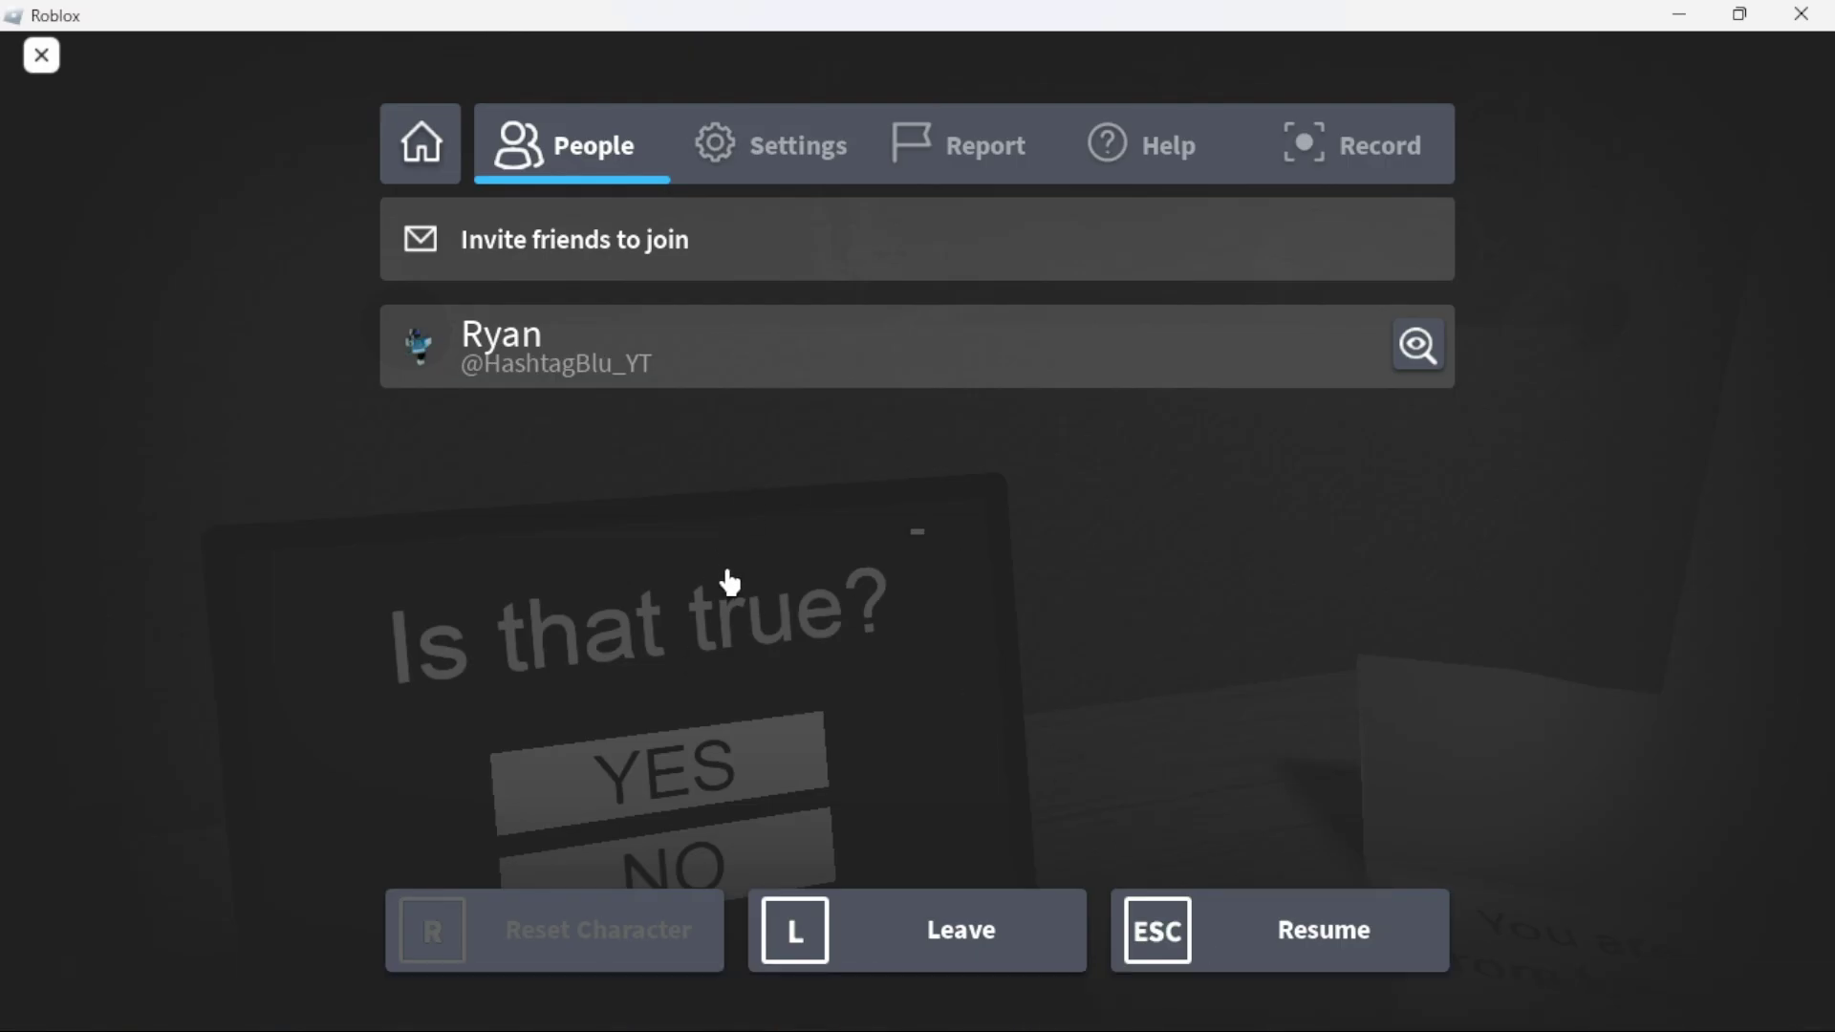
pyautogui.press('Escape')
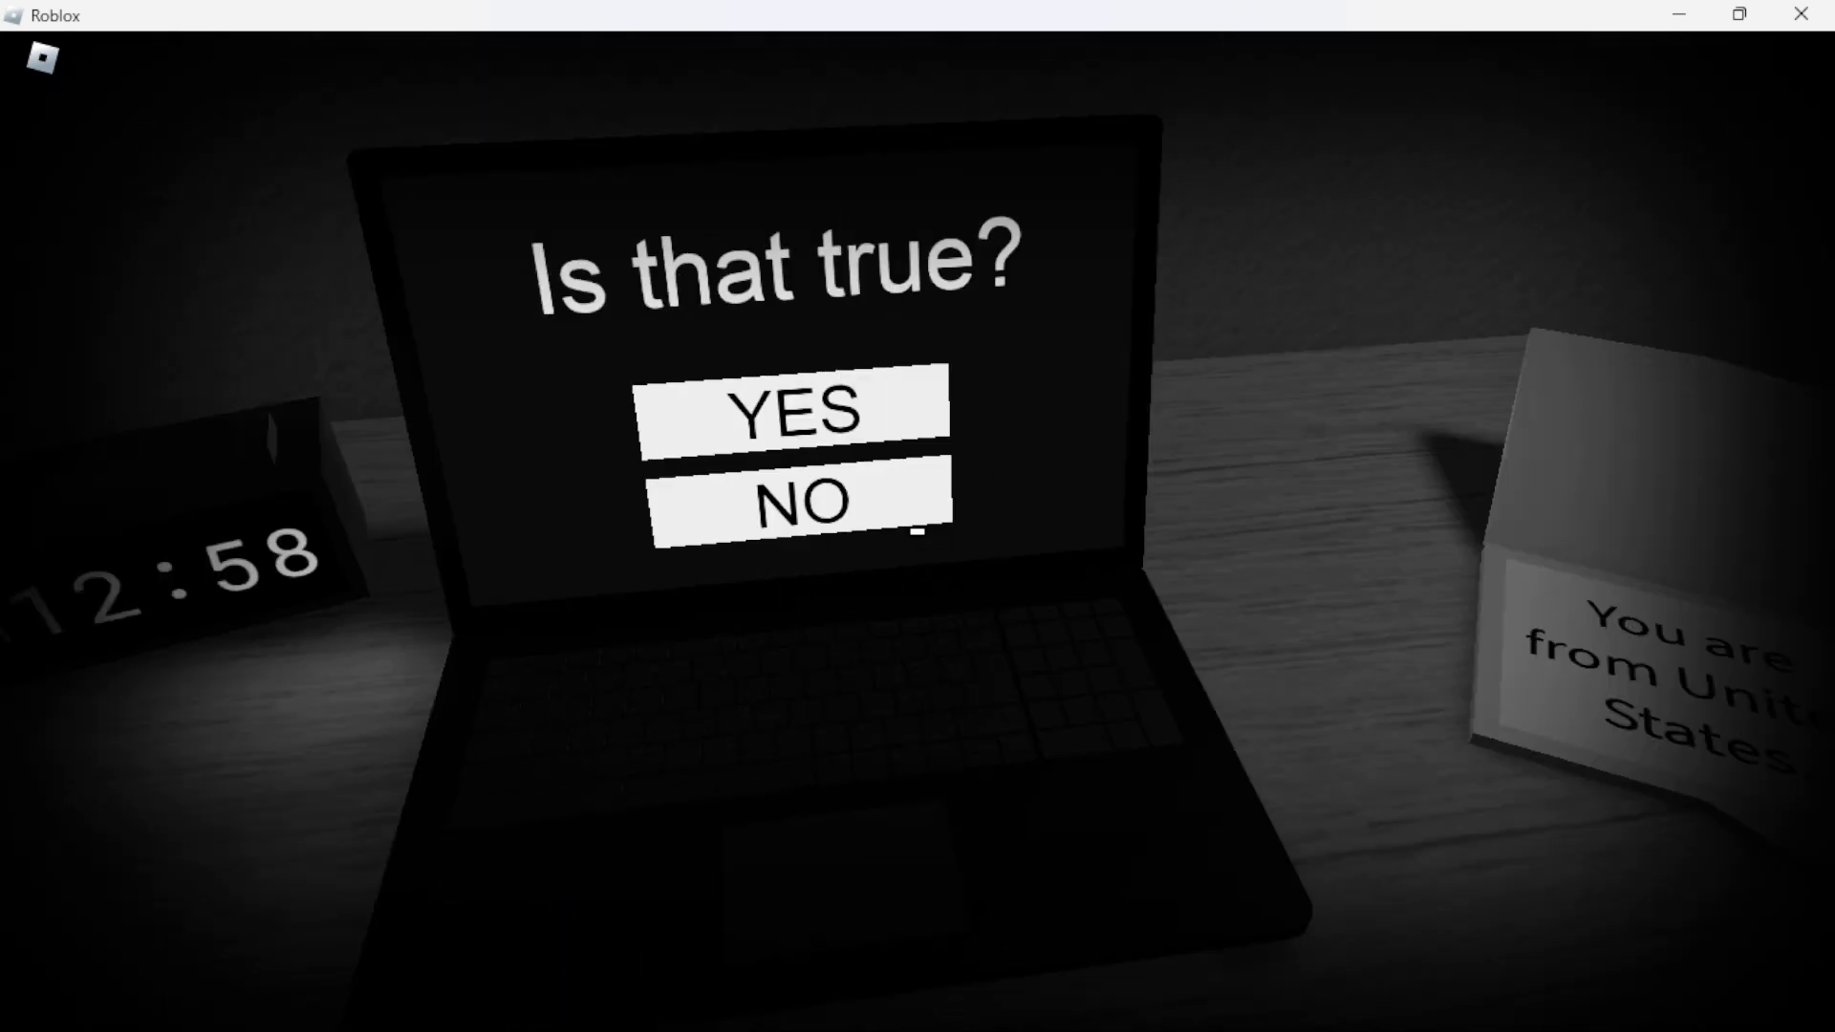
# - Click past the survey prompt to get back to the Studio baseplate scene
pyautogui.click(917, 534)
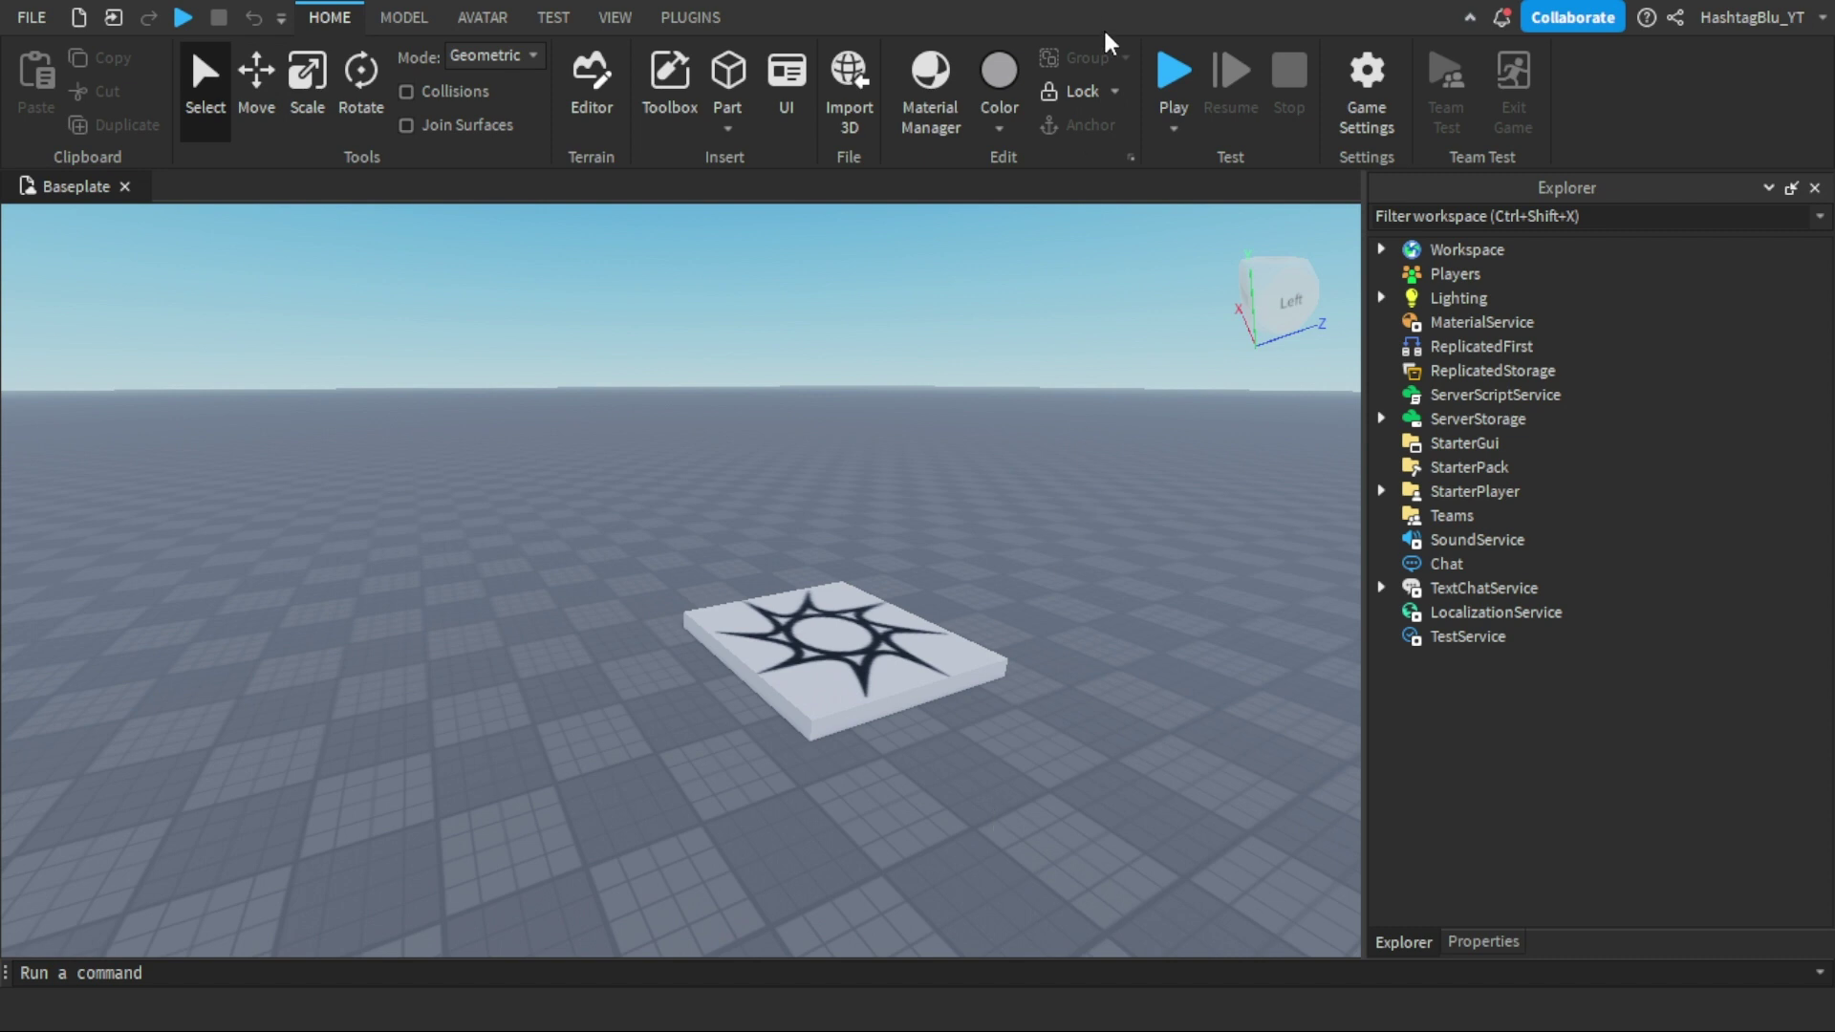
# - Insert a new block Part into the workspace from the Home ribbon
pyautogui.moveTo(1074, 303); pyautogui.dragTo(1004, 272, button='right')
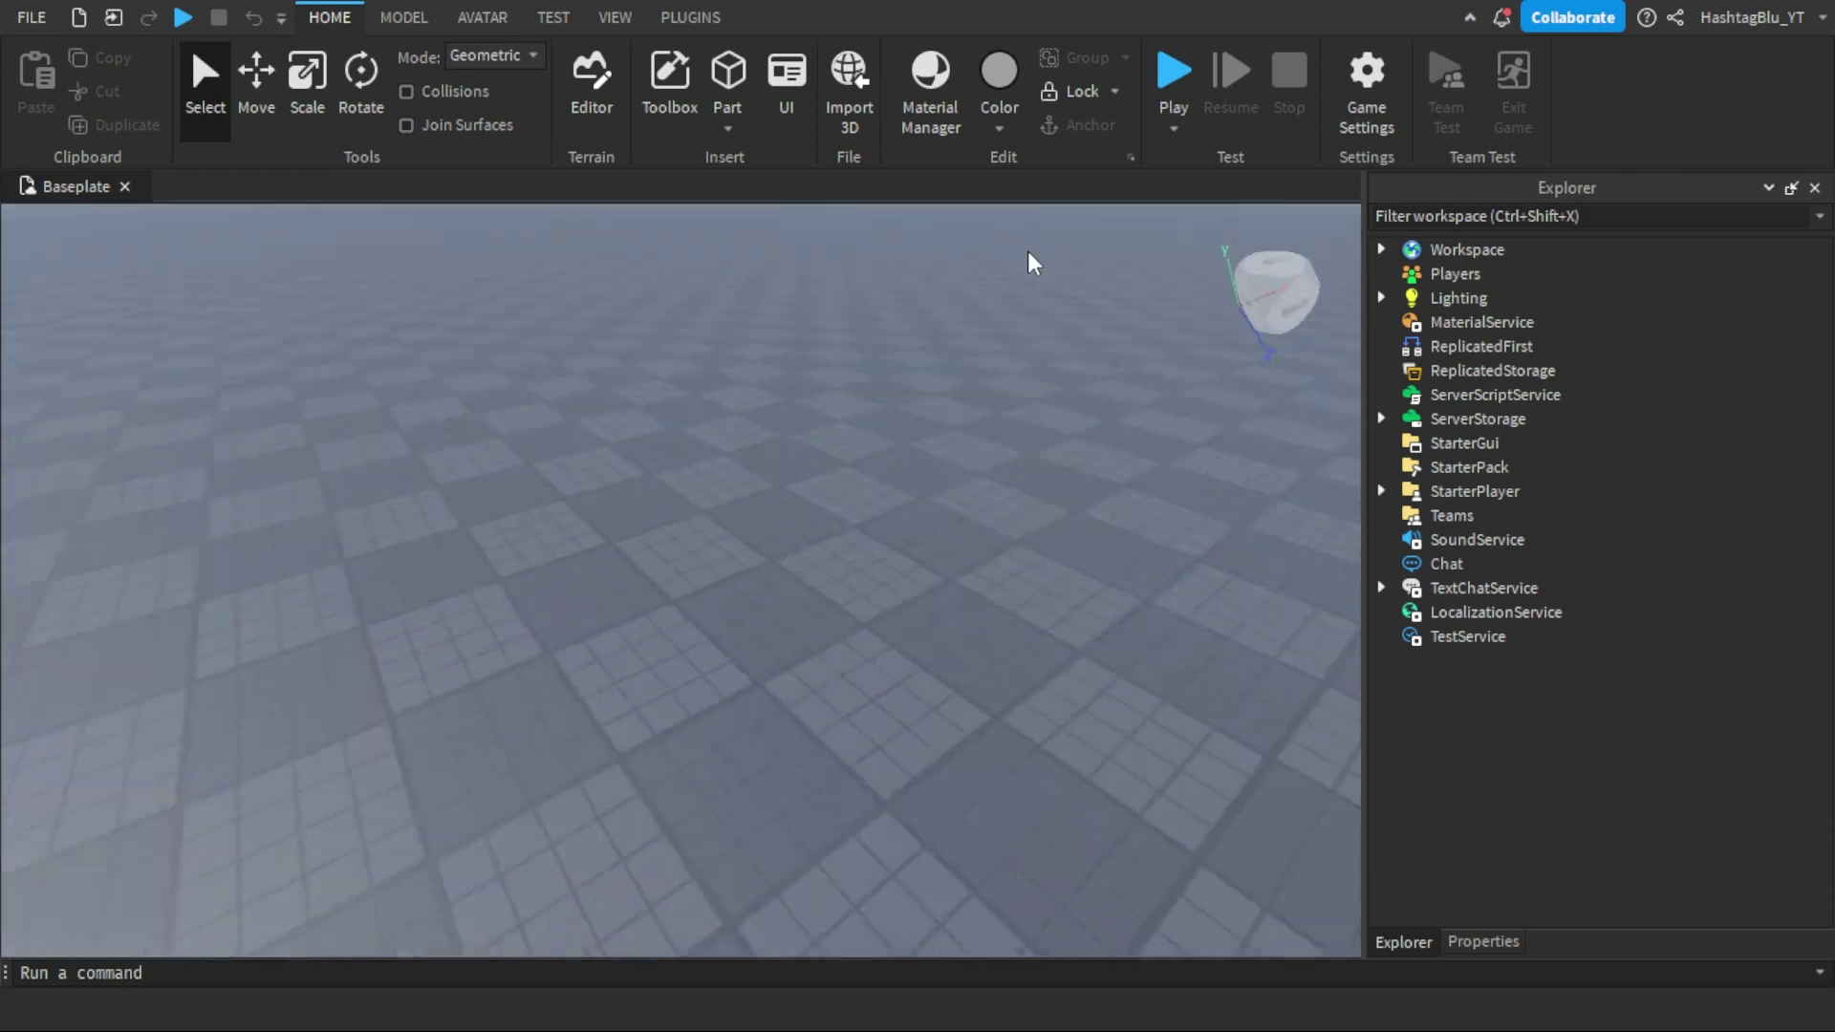
pyautogui.click(615, 18)
pyautogui.moveTo(662, 370); pyautogui.dragTo(602, 331, button='right')
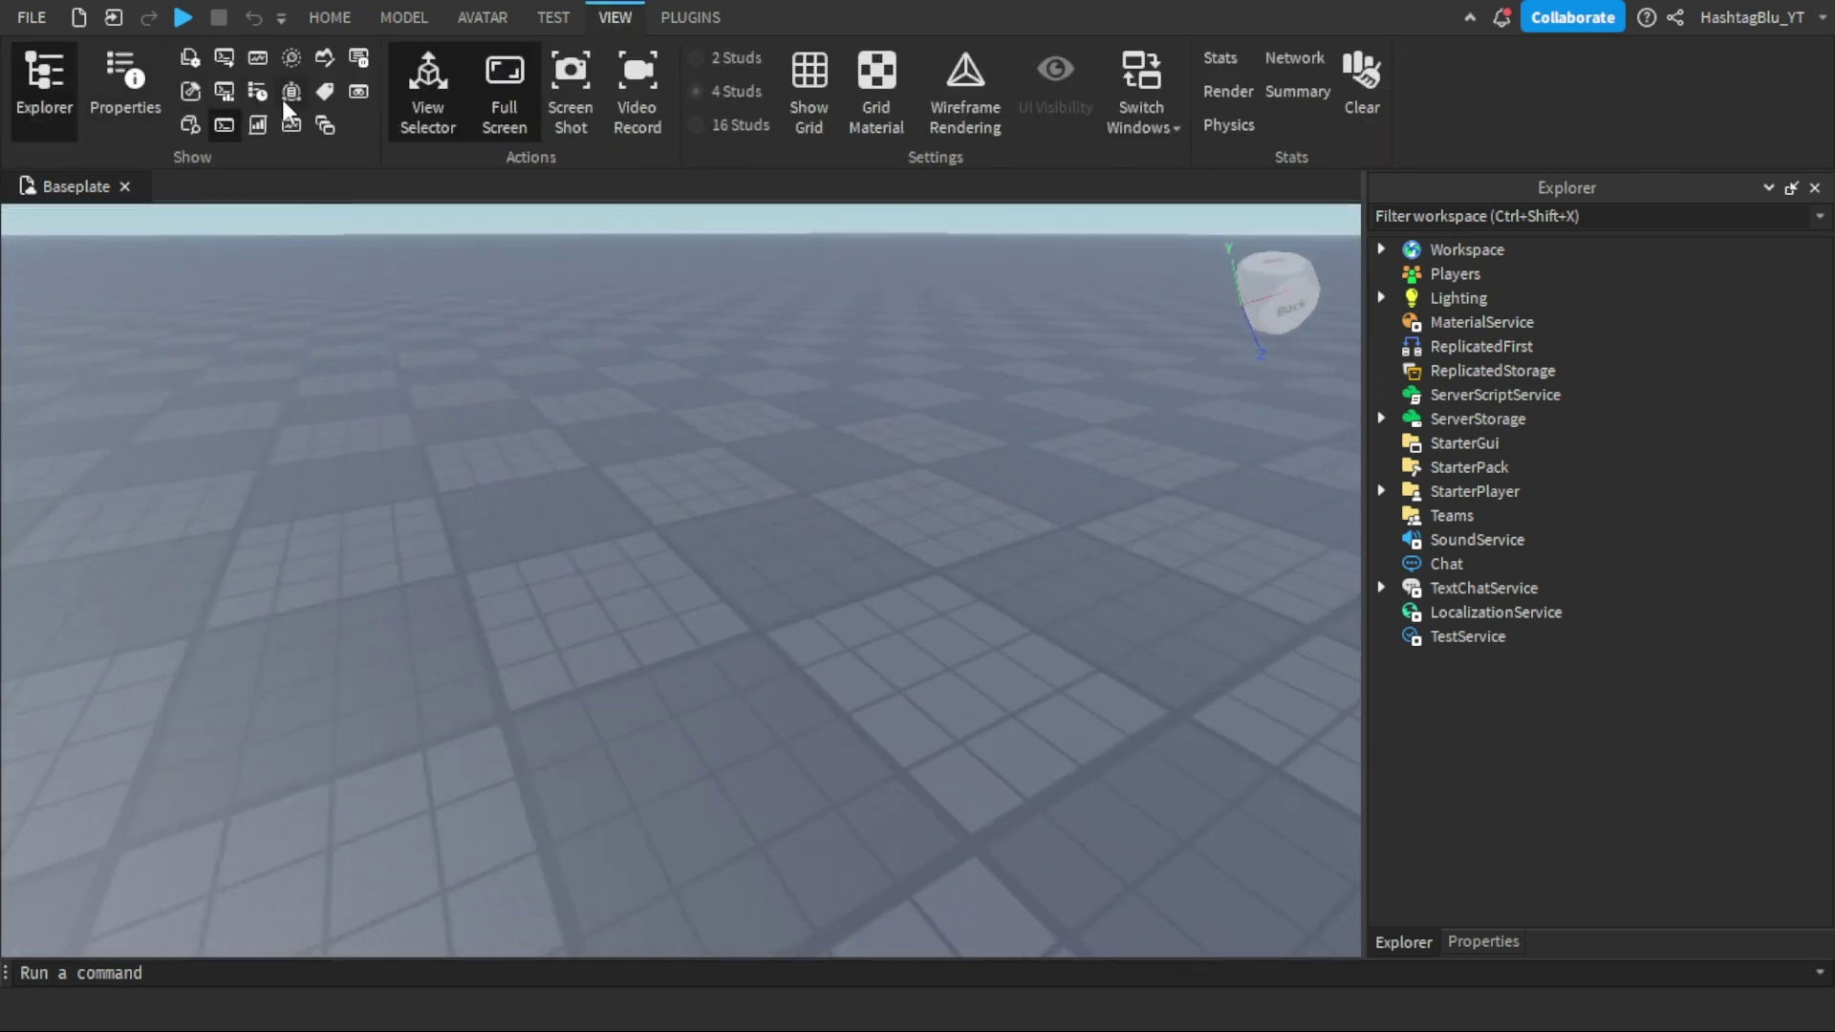
pyautogui.click(331, 18)
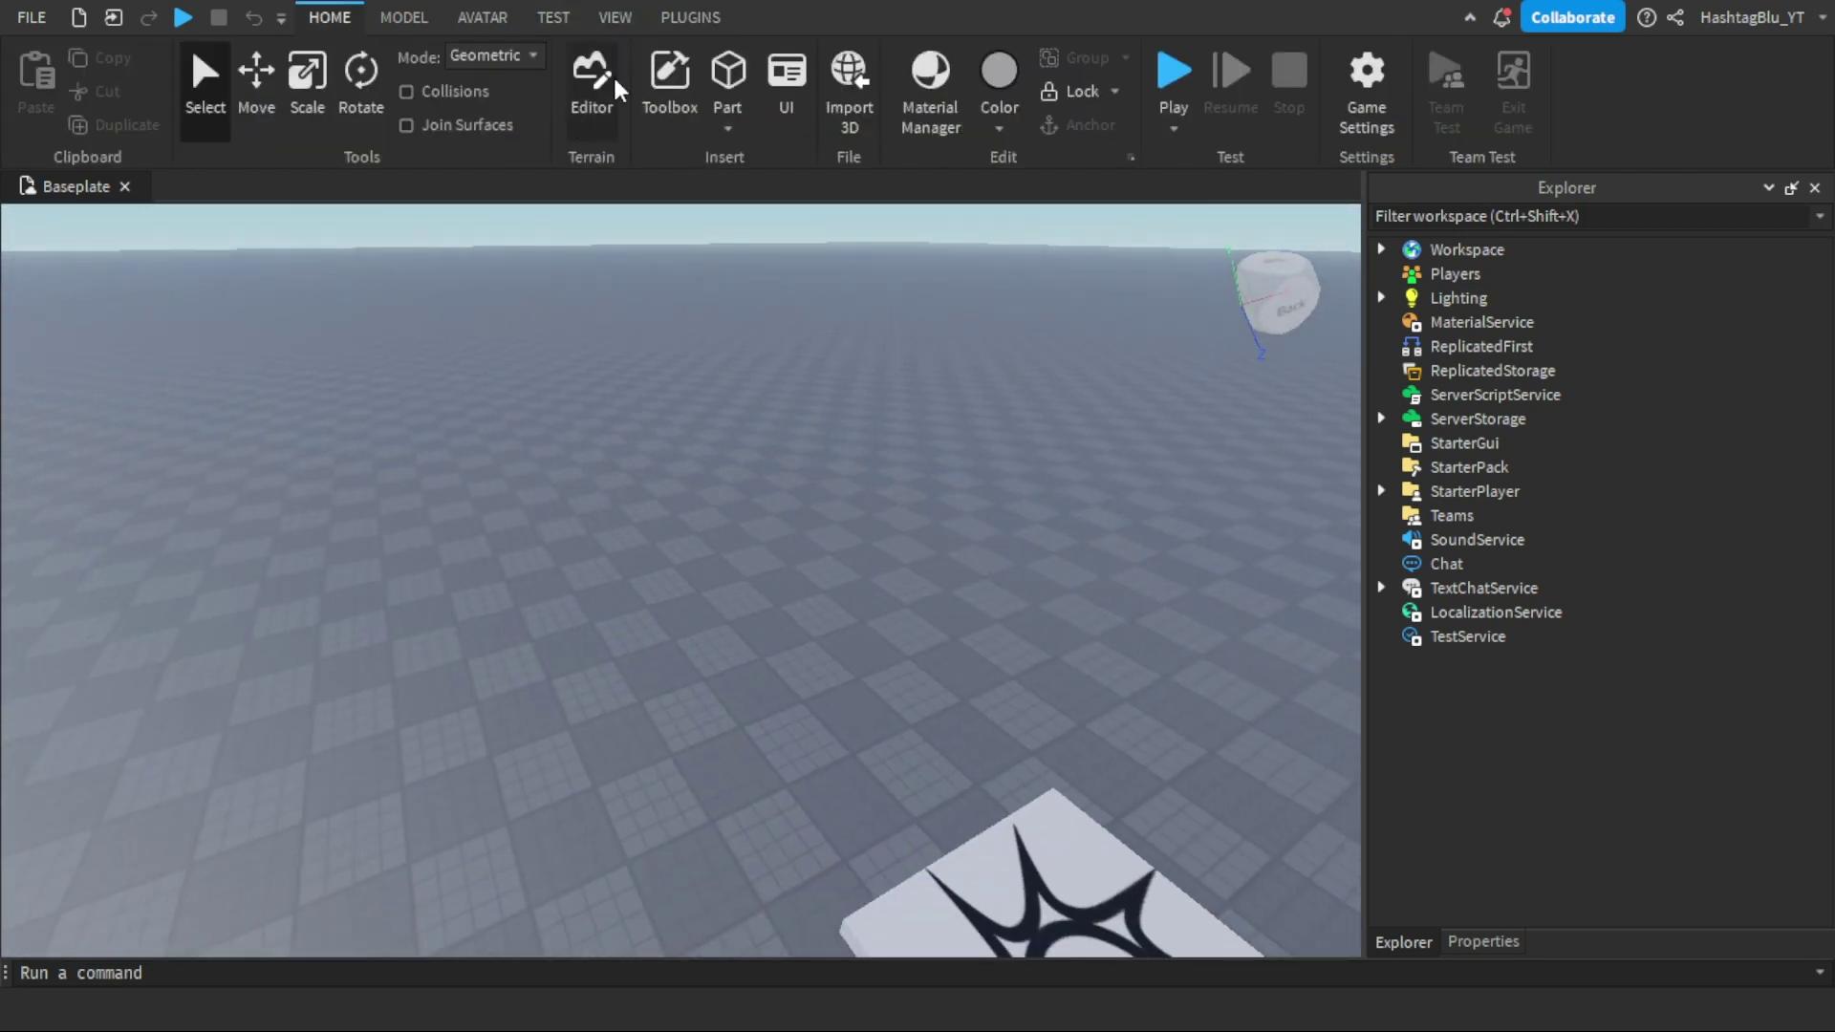
pyautogui.click(726, 87)
pyautogui.scroll(6, 854, 428)
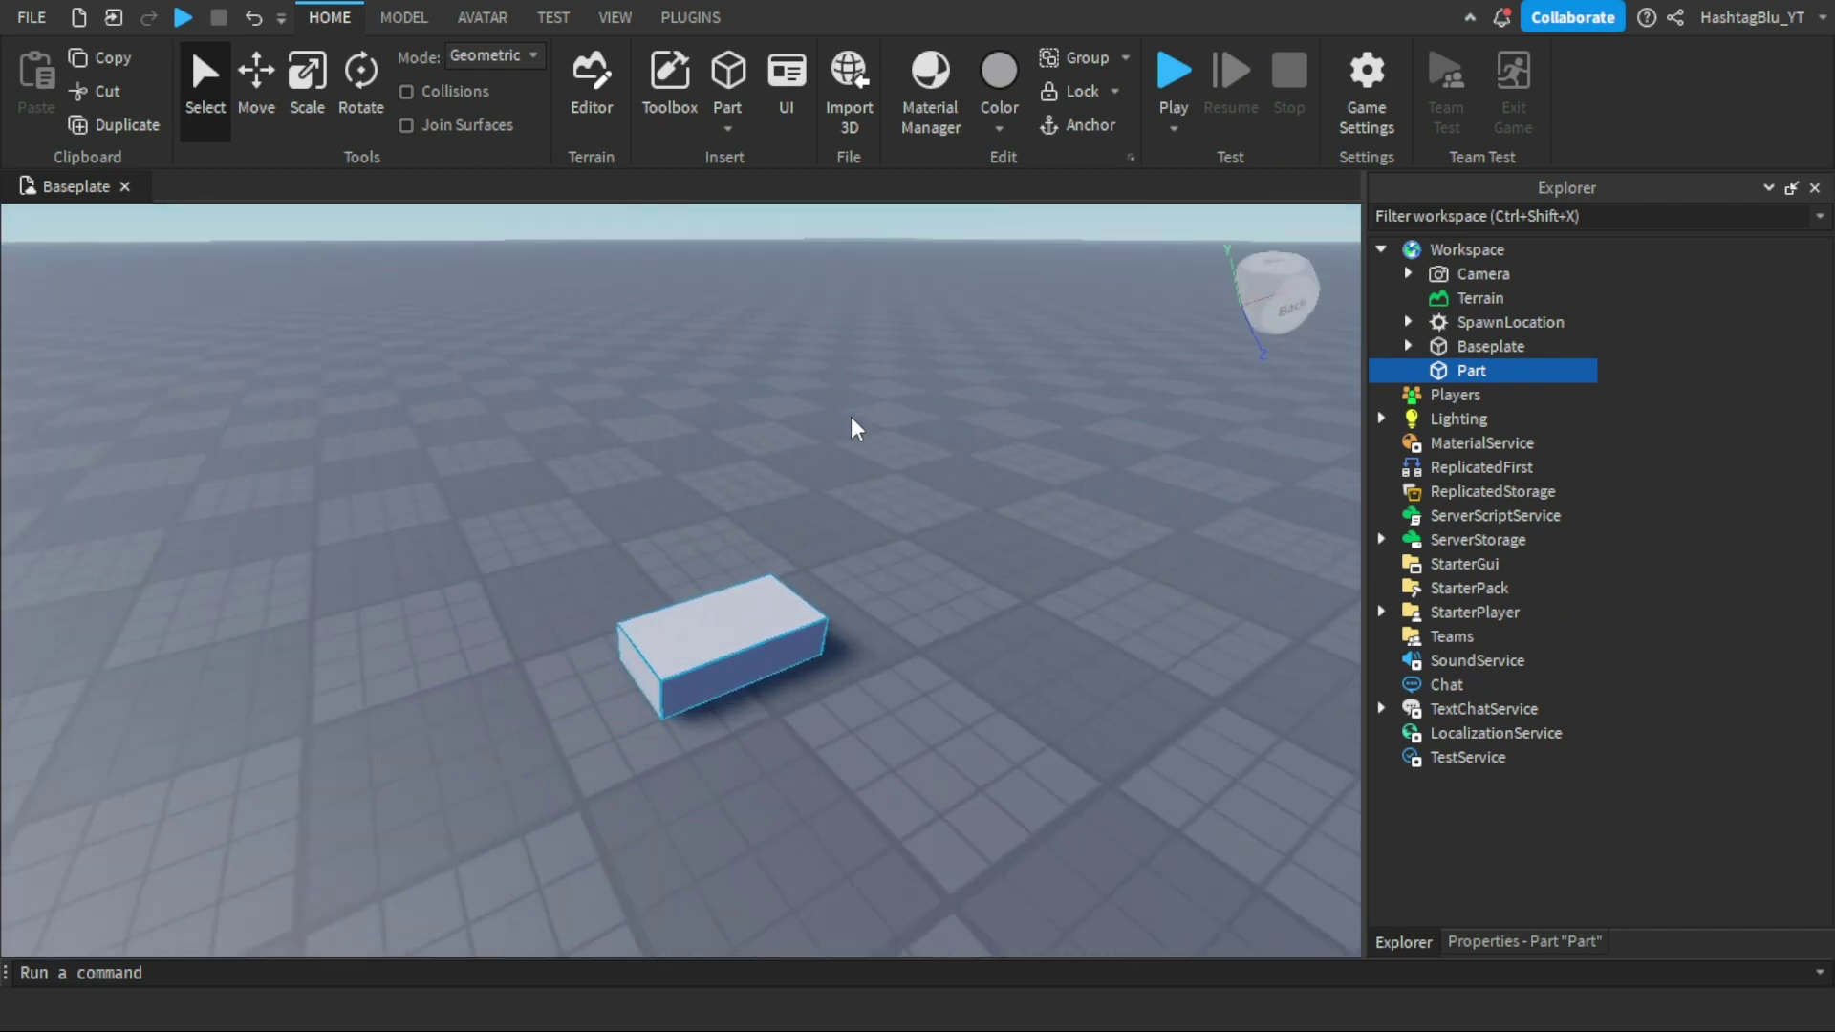
pyautogui.scroll(-3, 854, 428)
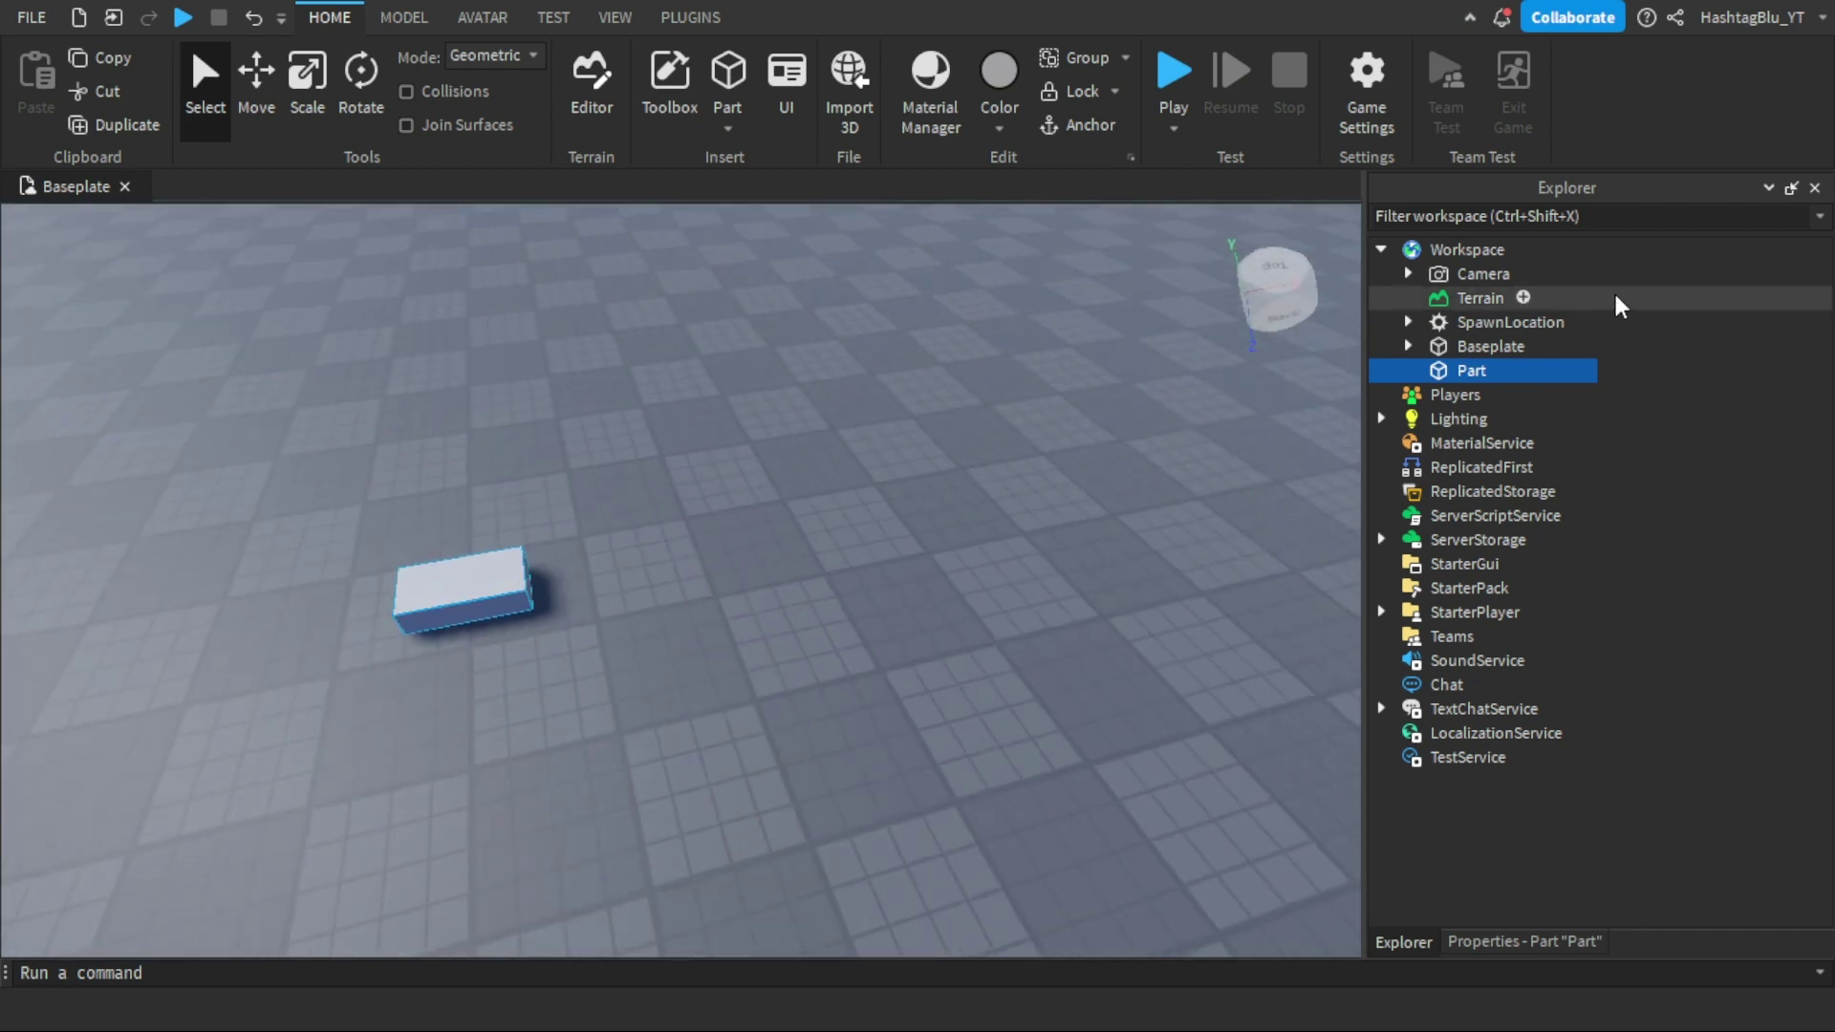
pyautogui.moveTo(1477, 369)
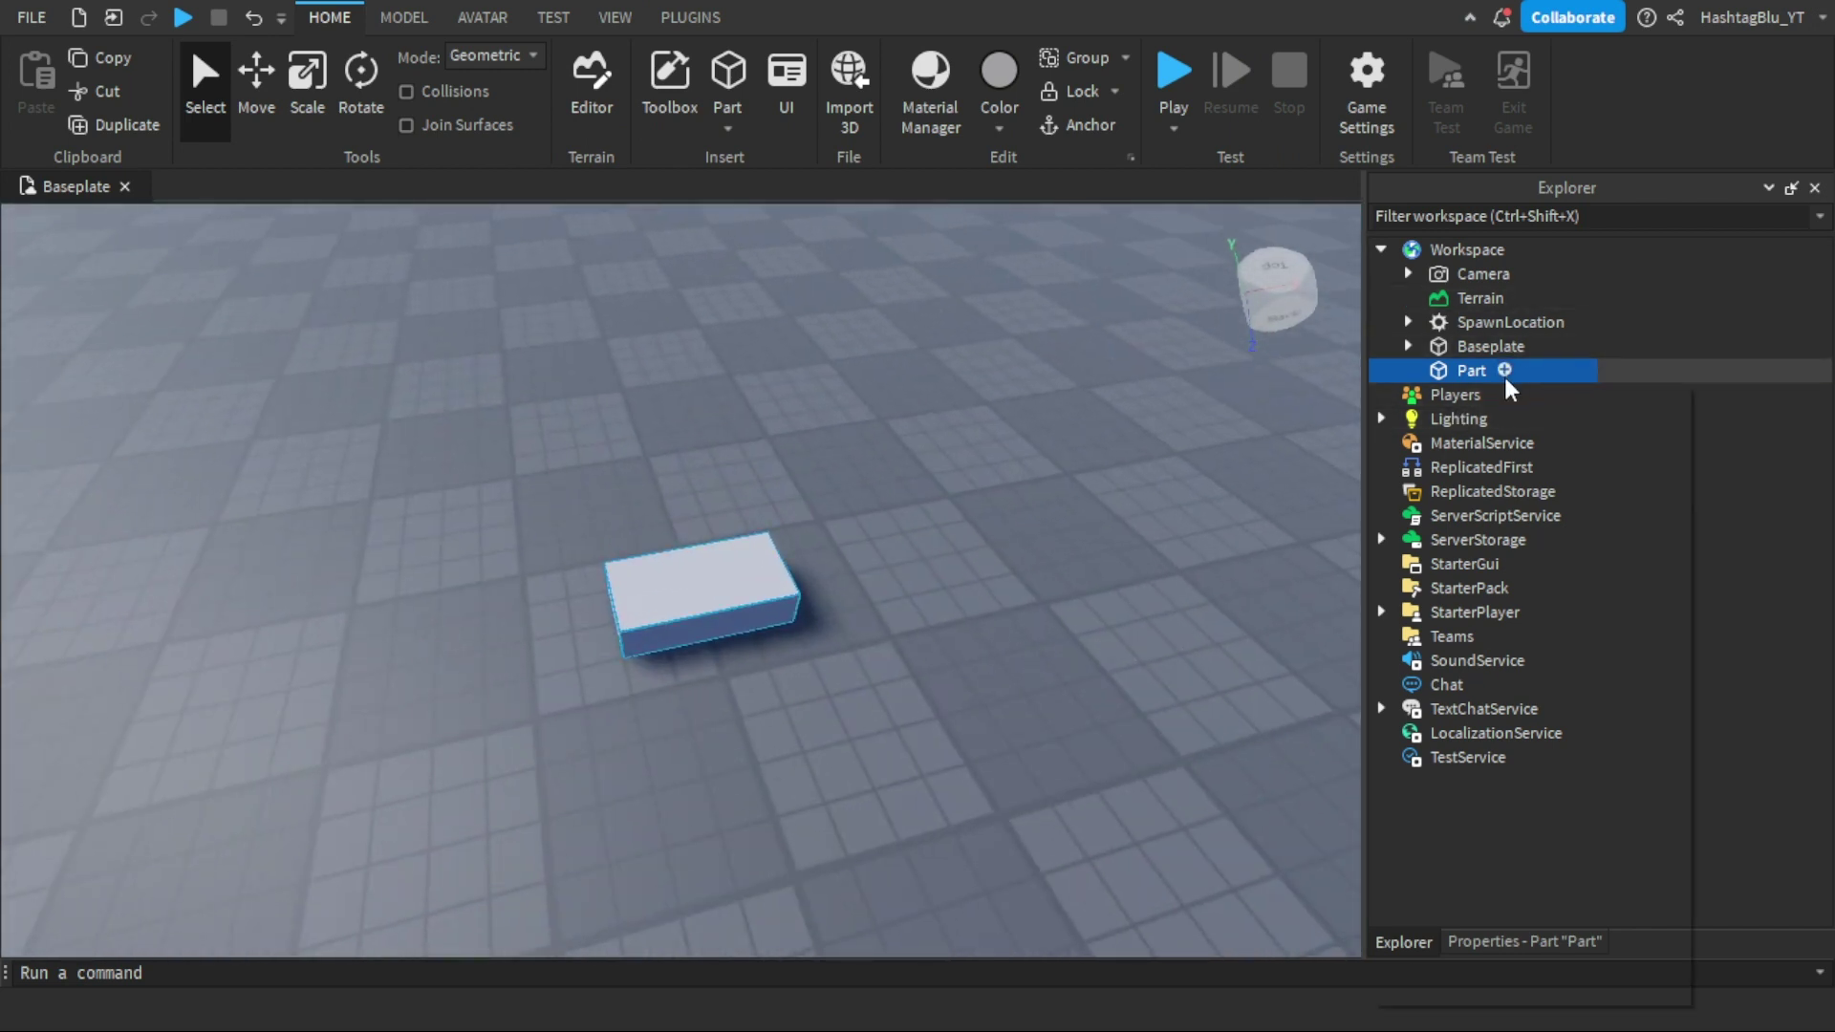
# - Give the Part a ClickDetector and a SurfaceGui containing a TextLabel
pyautogui.click(1508, 371)
pyautogui.write('cl')
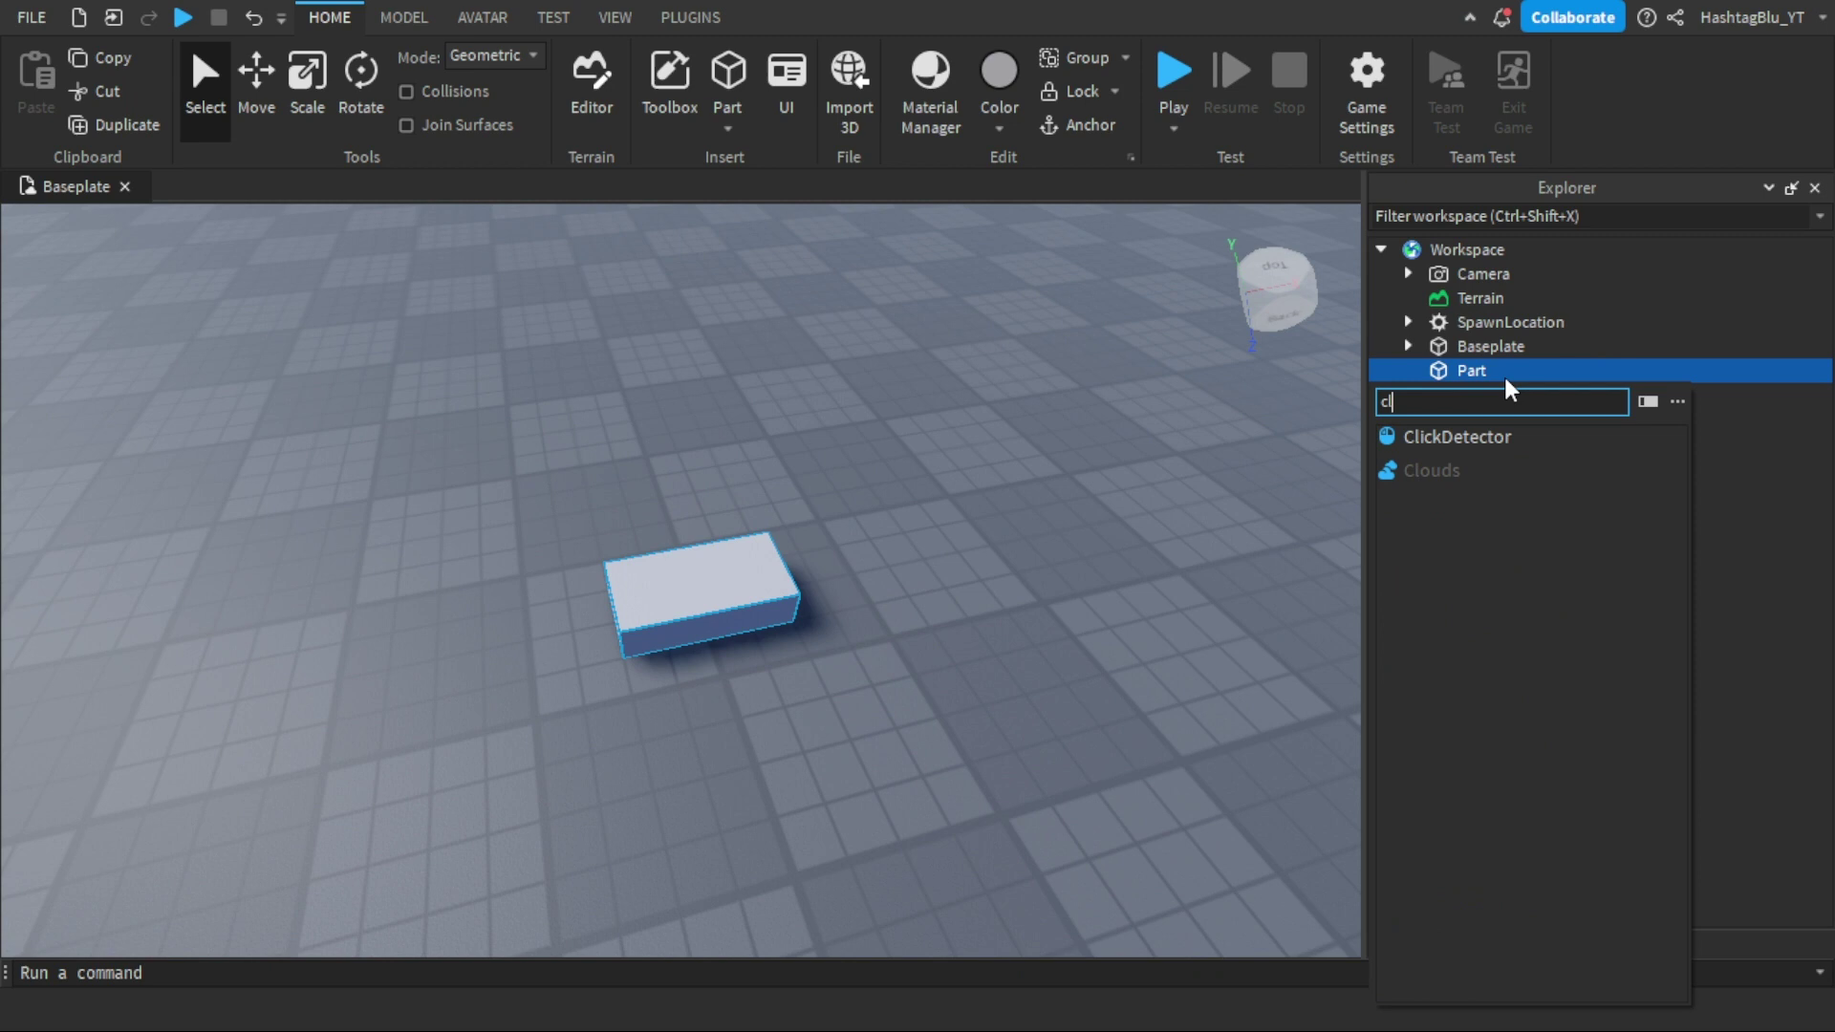
pyautogui.click(1457, 436)
pyautogui.click(1502, 369)
pyautogui.write('s')
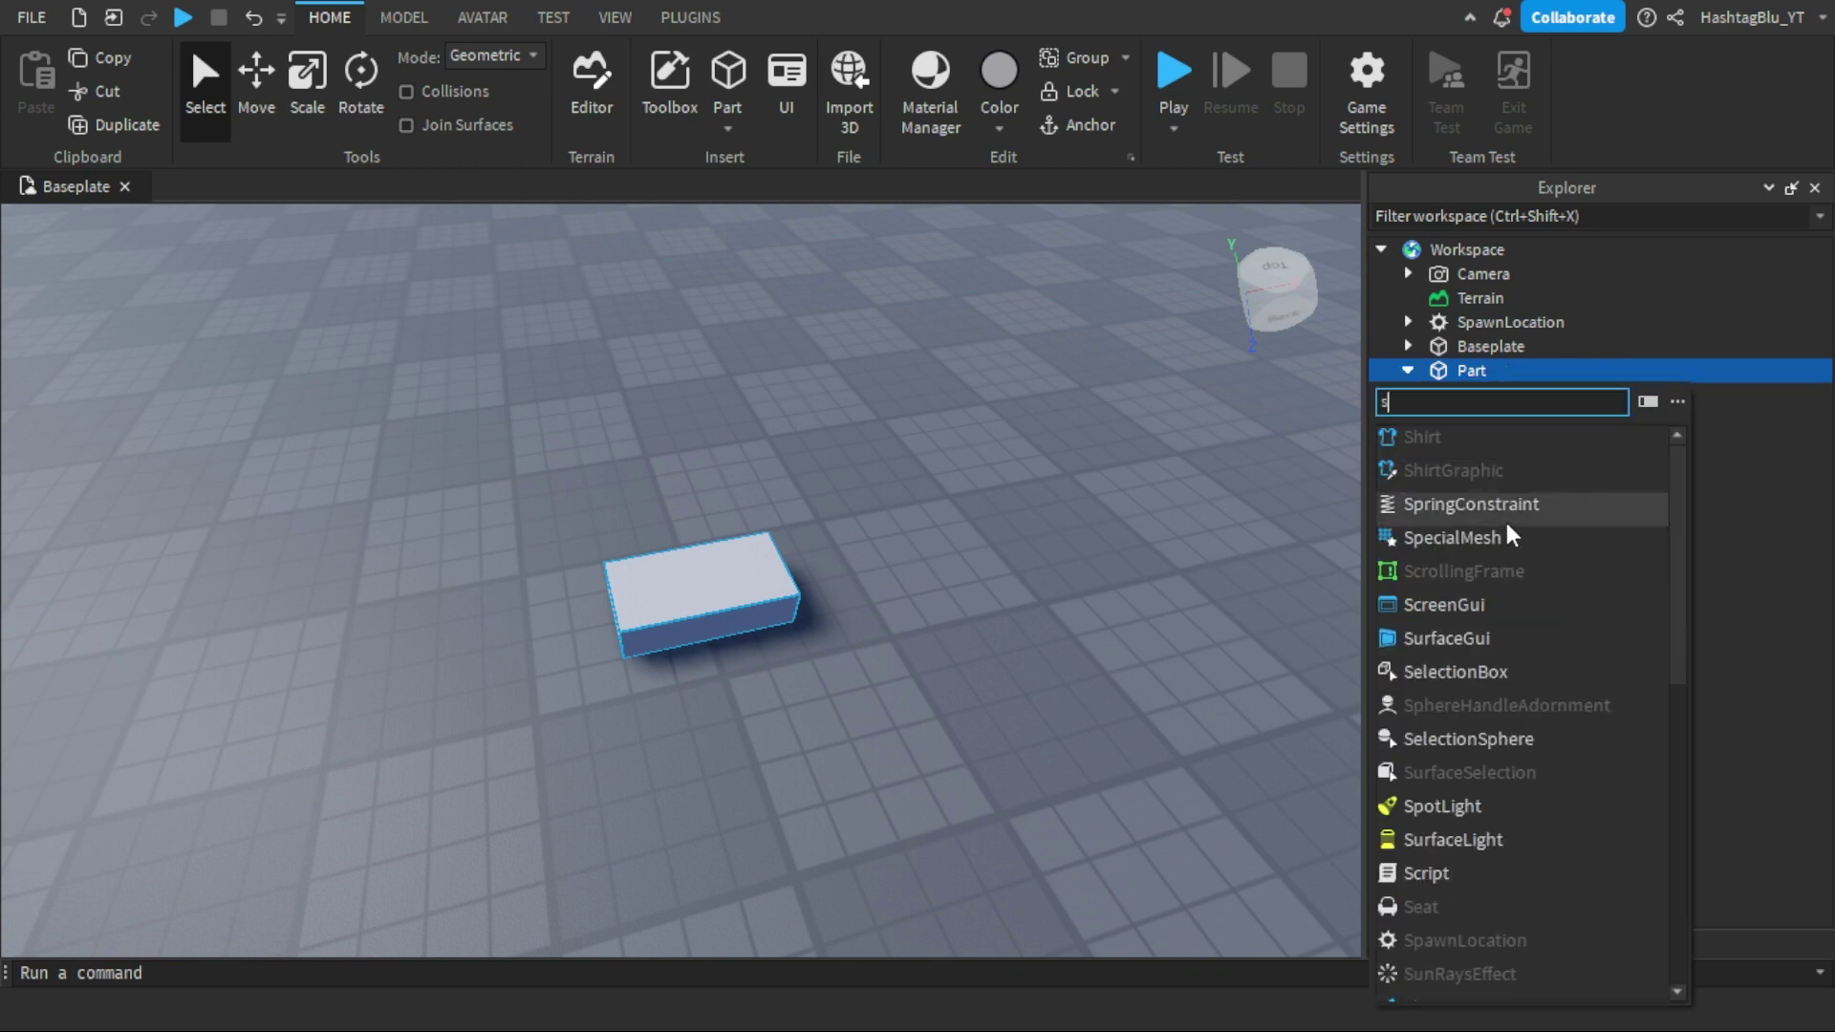
pyautogui.write('uy')
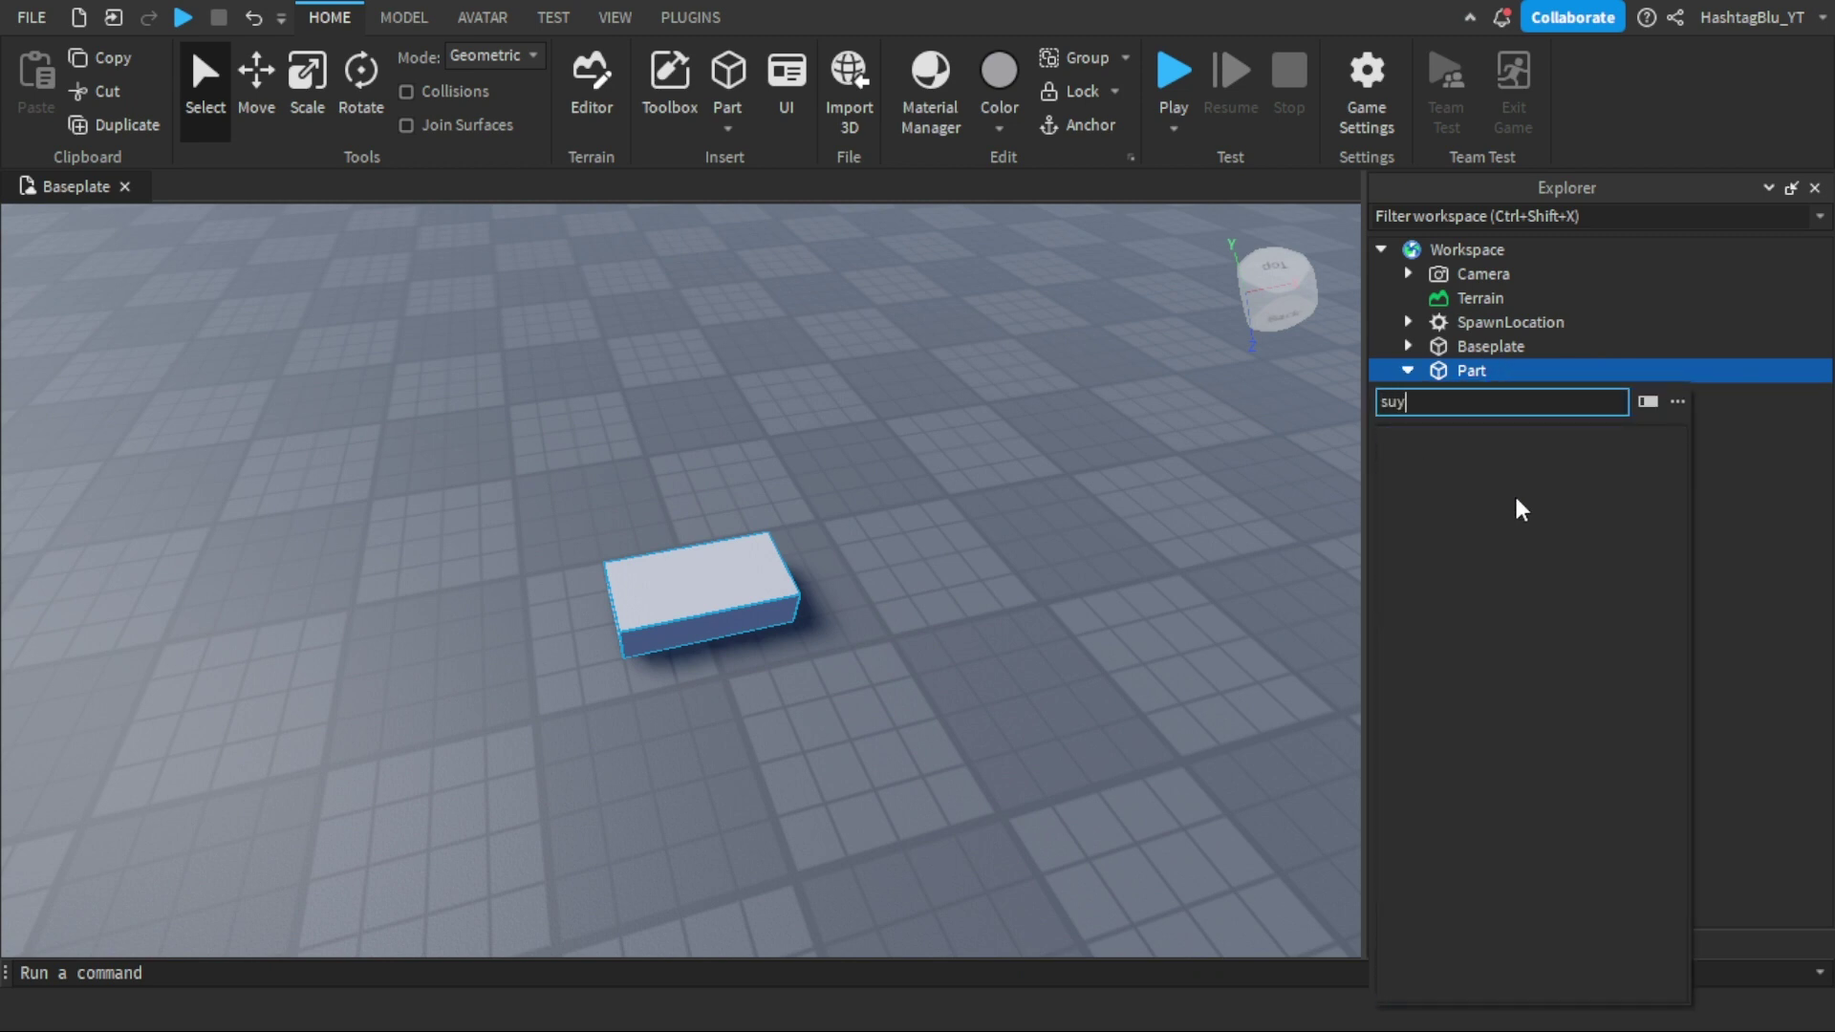
pyautogui.write('7\\')
pyautogui.press('BackSpace')
pyautogui.press('BackSpace')
pyautogui.press('BackSpace')
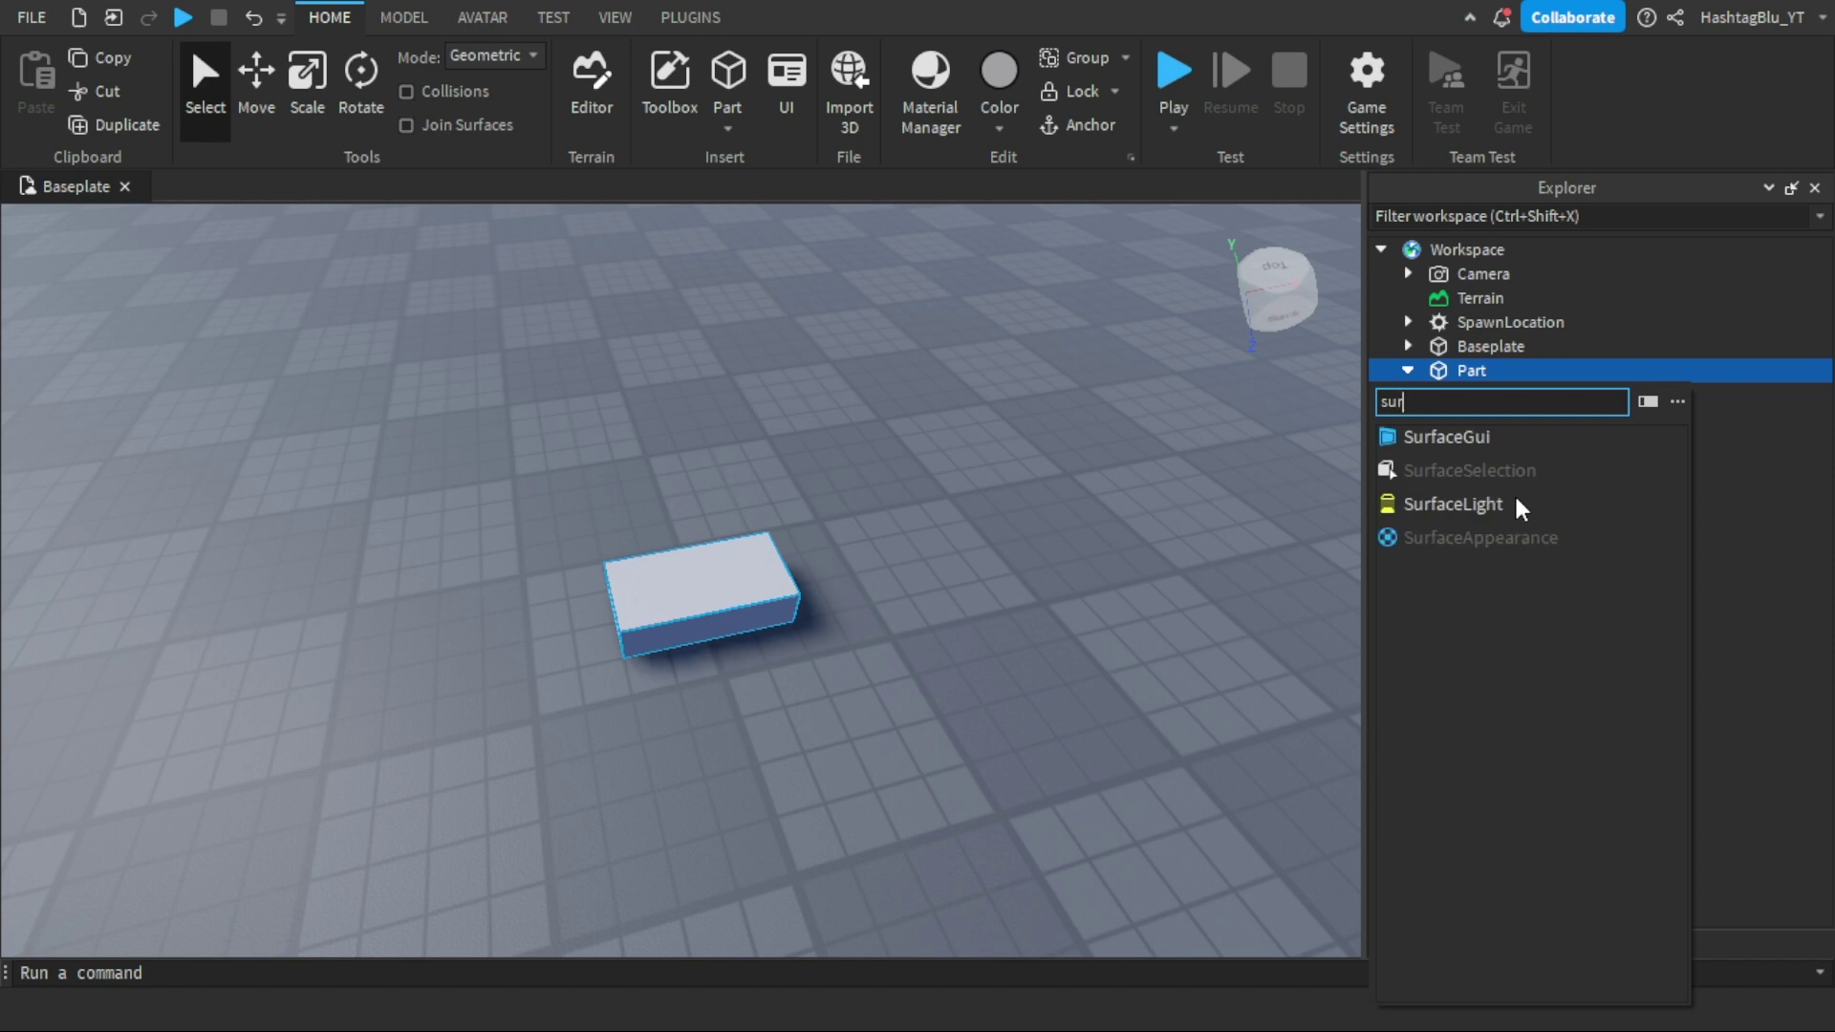
pyautogui.click(1490, 434)
pyautogui.click(1522, 418)
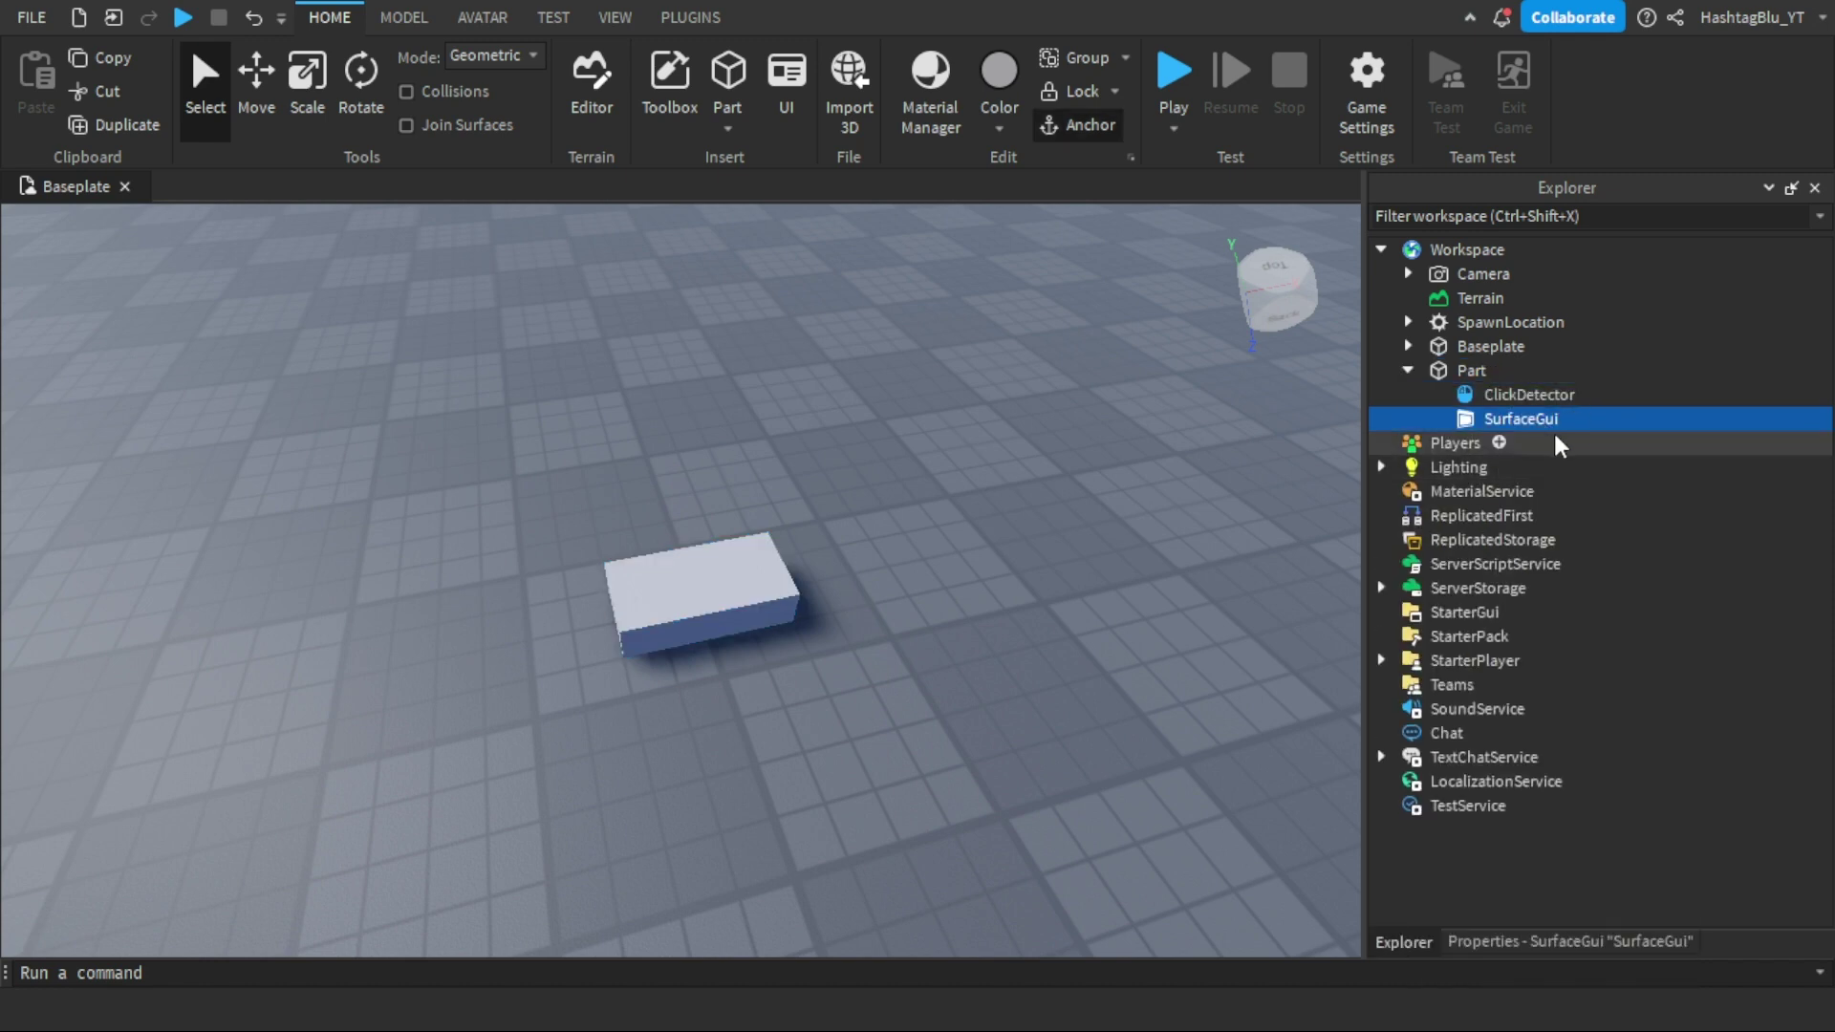
pyautogui.click(1576, 418)
pyautogui.write('t')
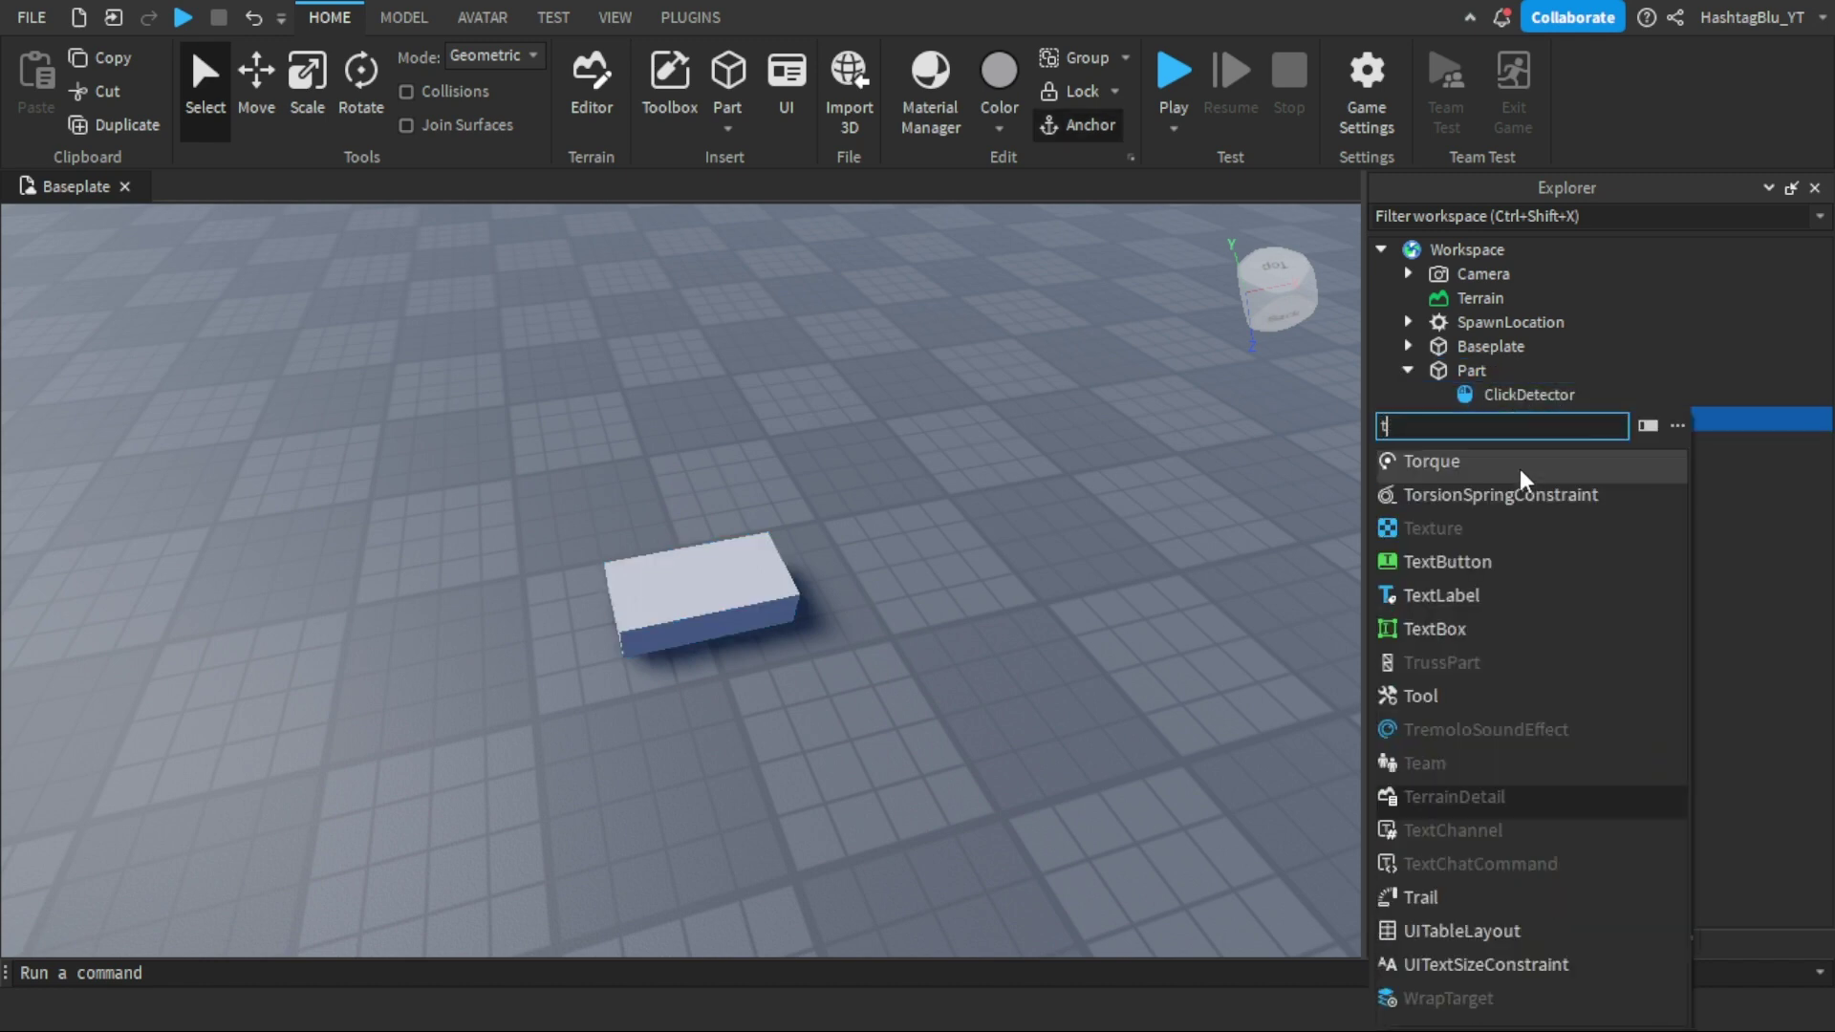
pyautogui.write('e')
pyautogui.click(1441, 528)
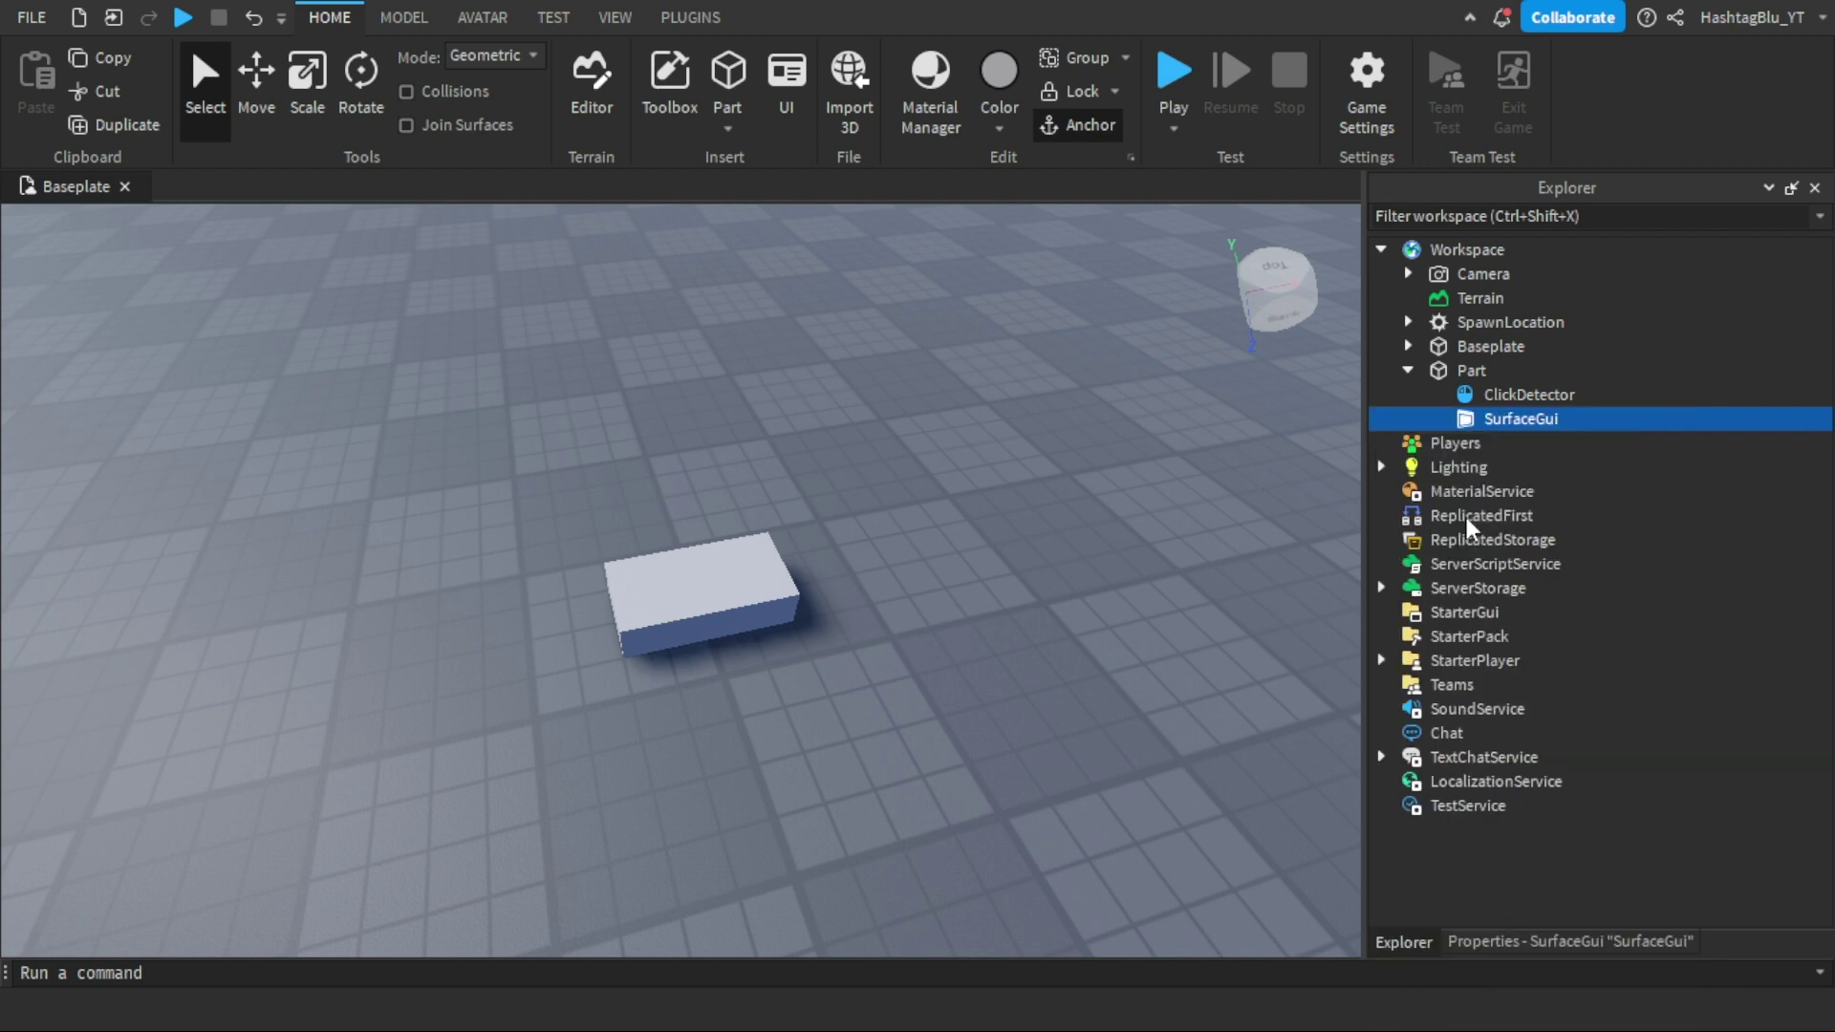
# - Place the SurfaceGui on the part's Top face
pyautogui.click(1570, 940)
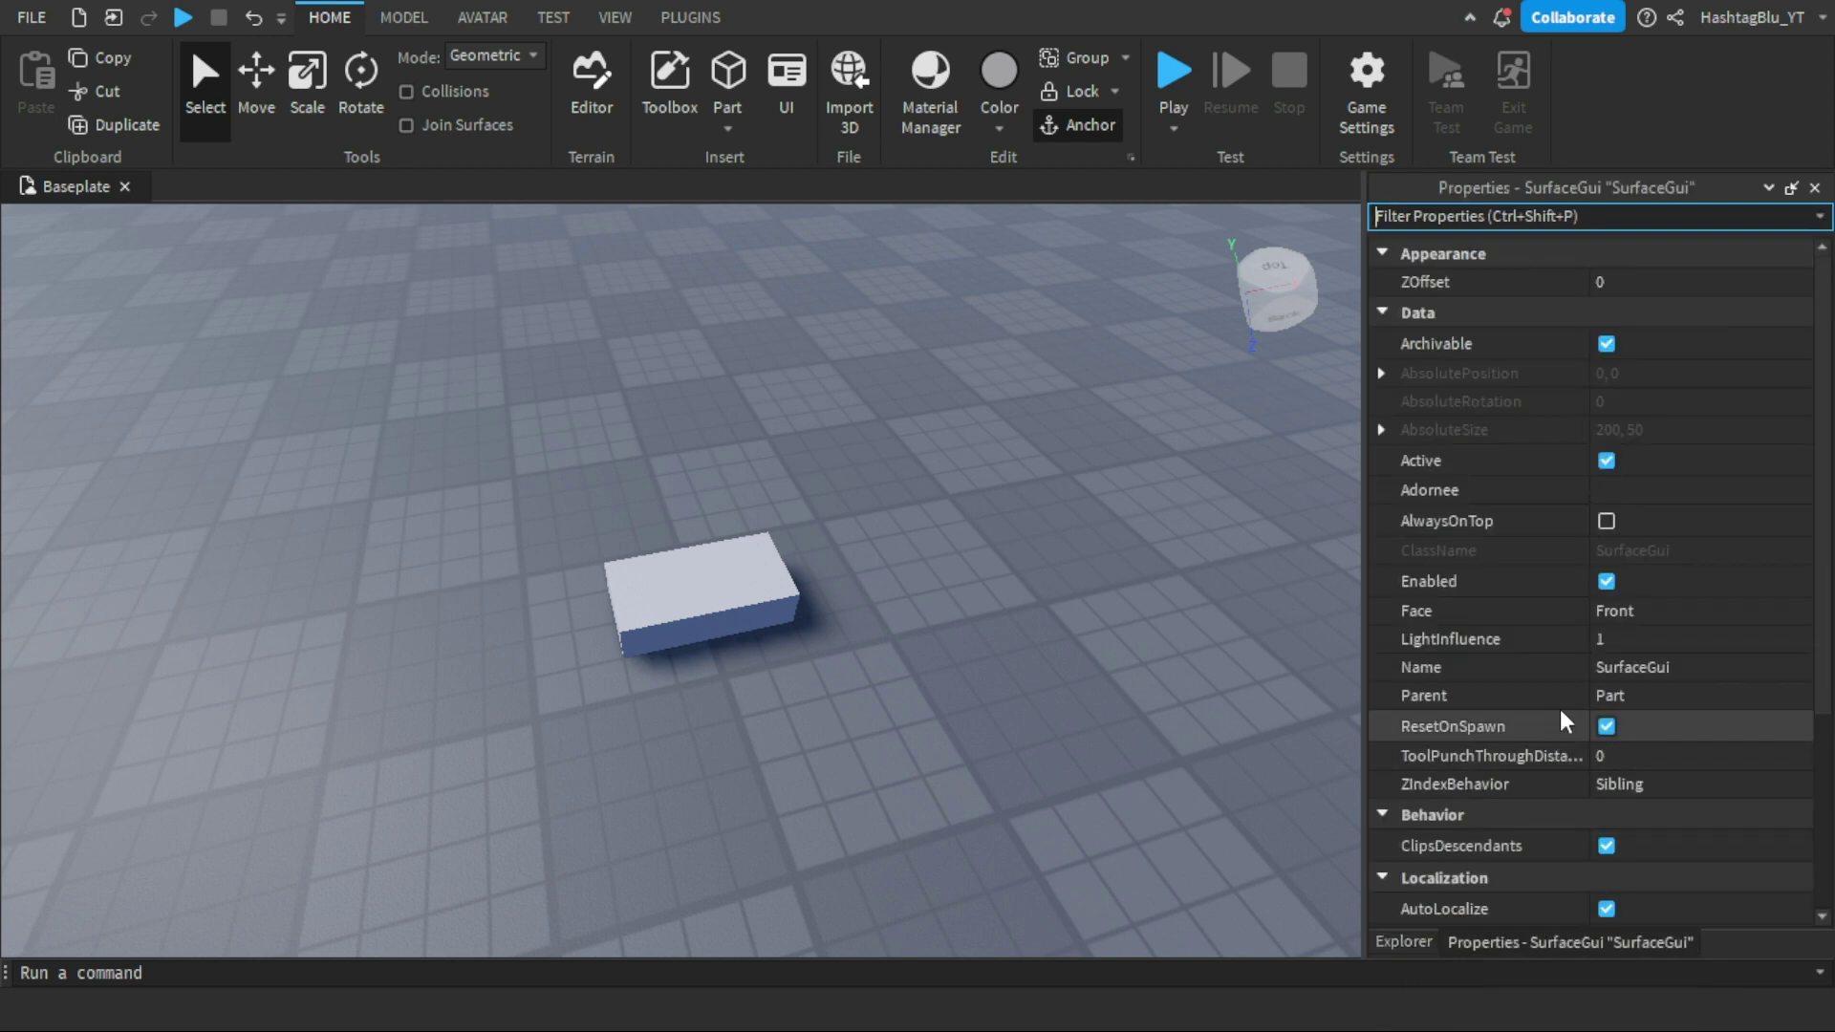
pyautogui.click(1625, 611)
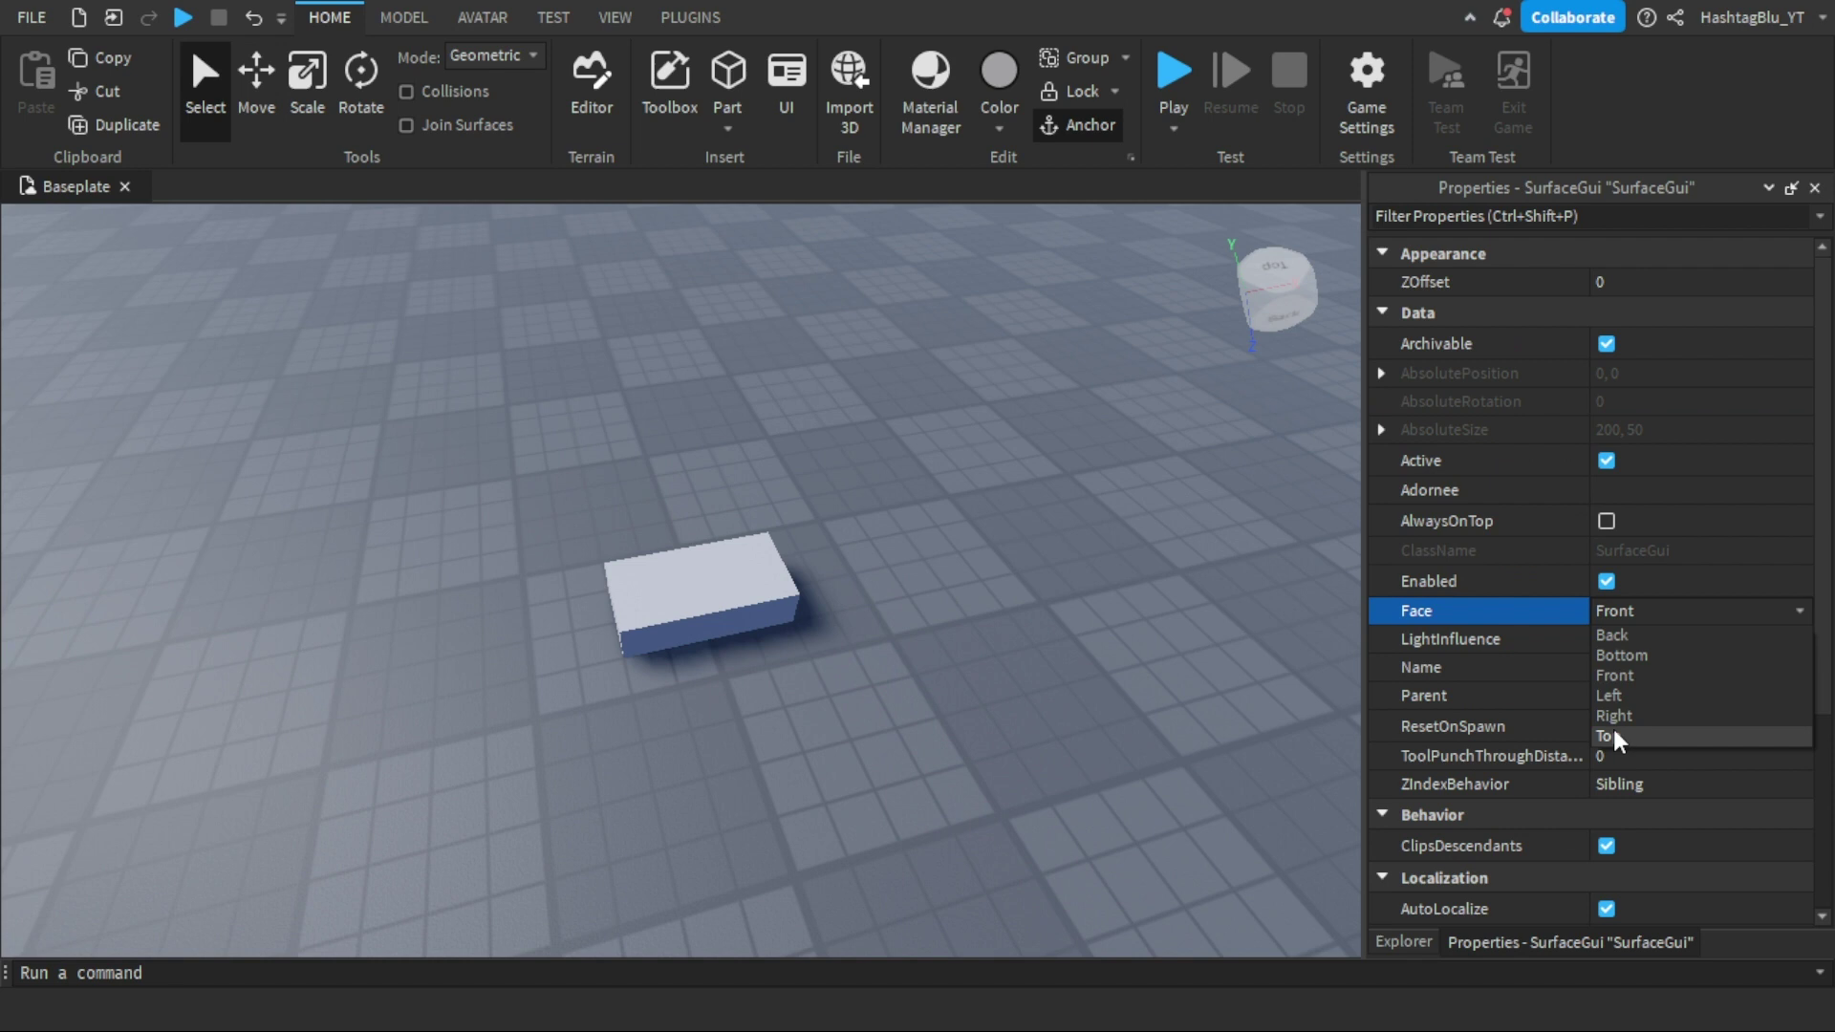
pyautogui.click(1705, 735)
pyautogui.scroll(5, 1175, 544)
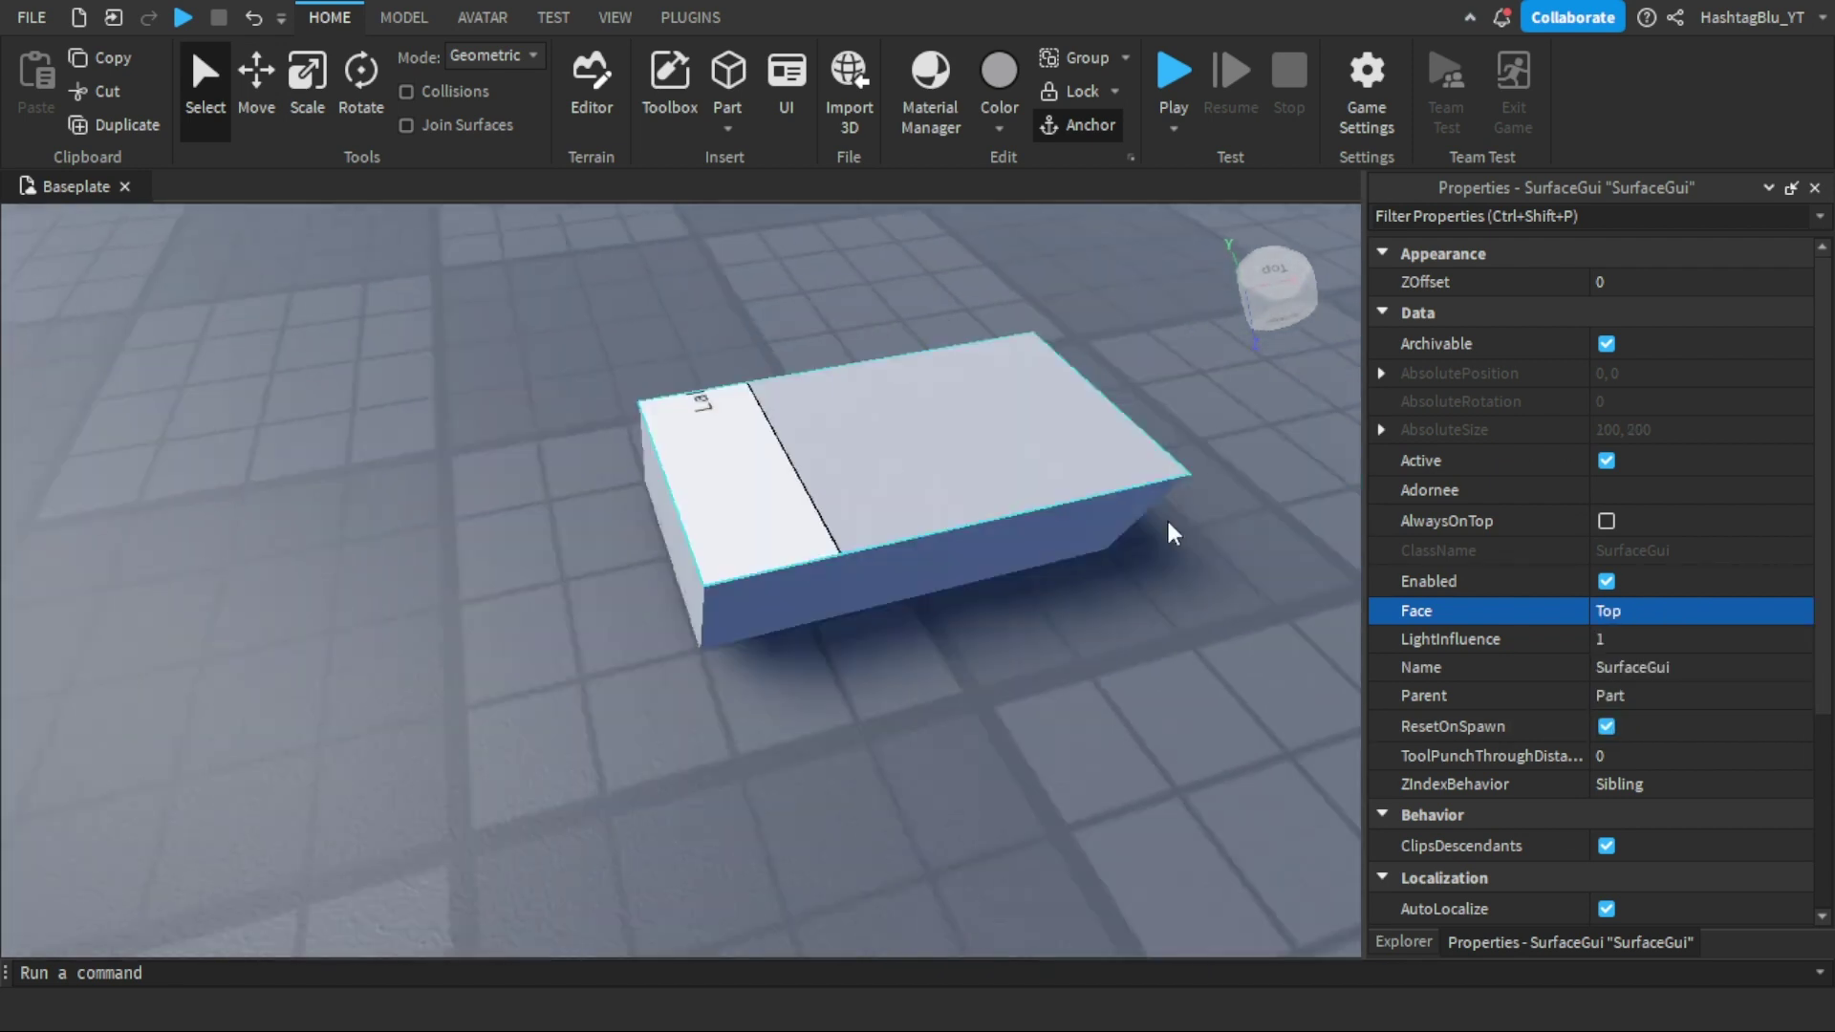
# - Set the TextLabel's Size to full size so it covers the face
pyautogui.click(860, 444)
pyautogui.click(1404, 941)
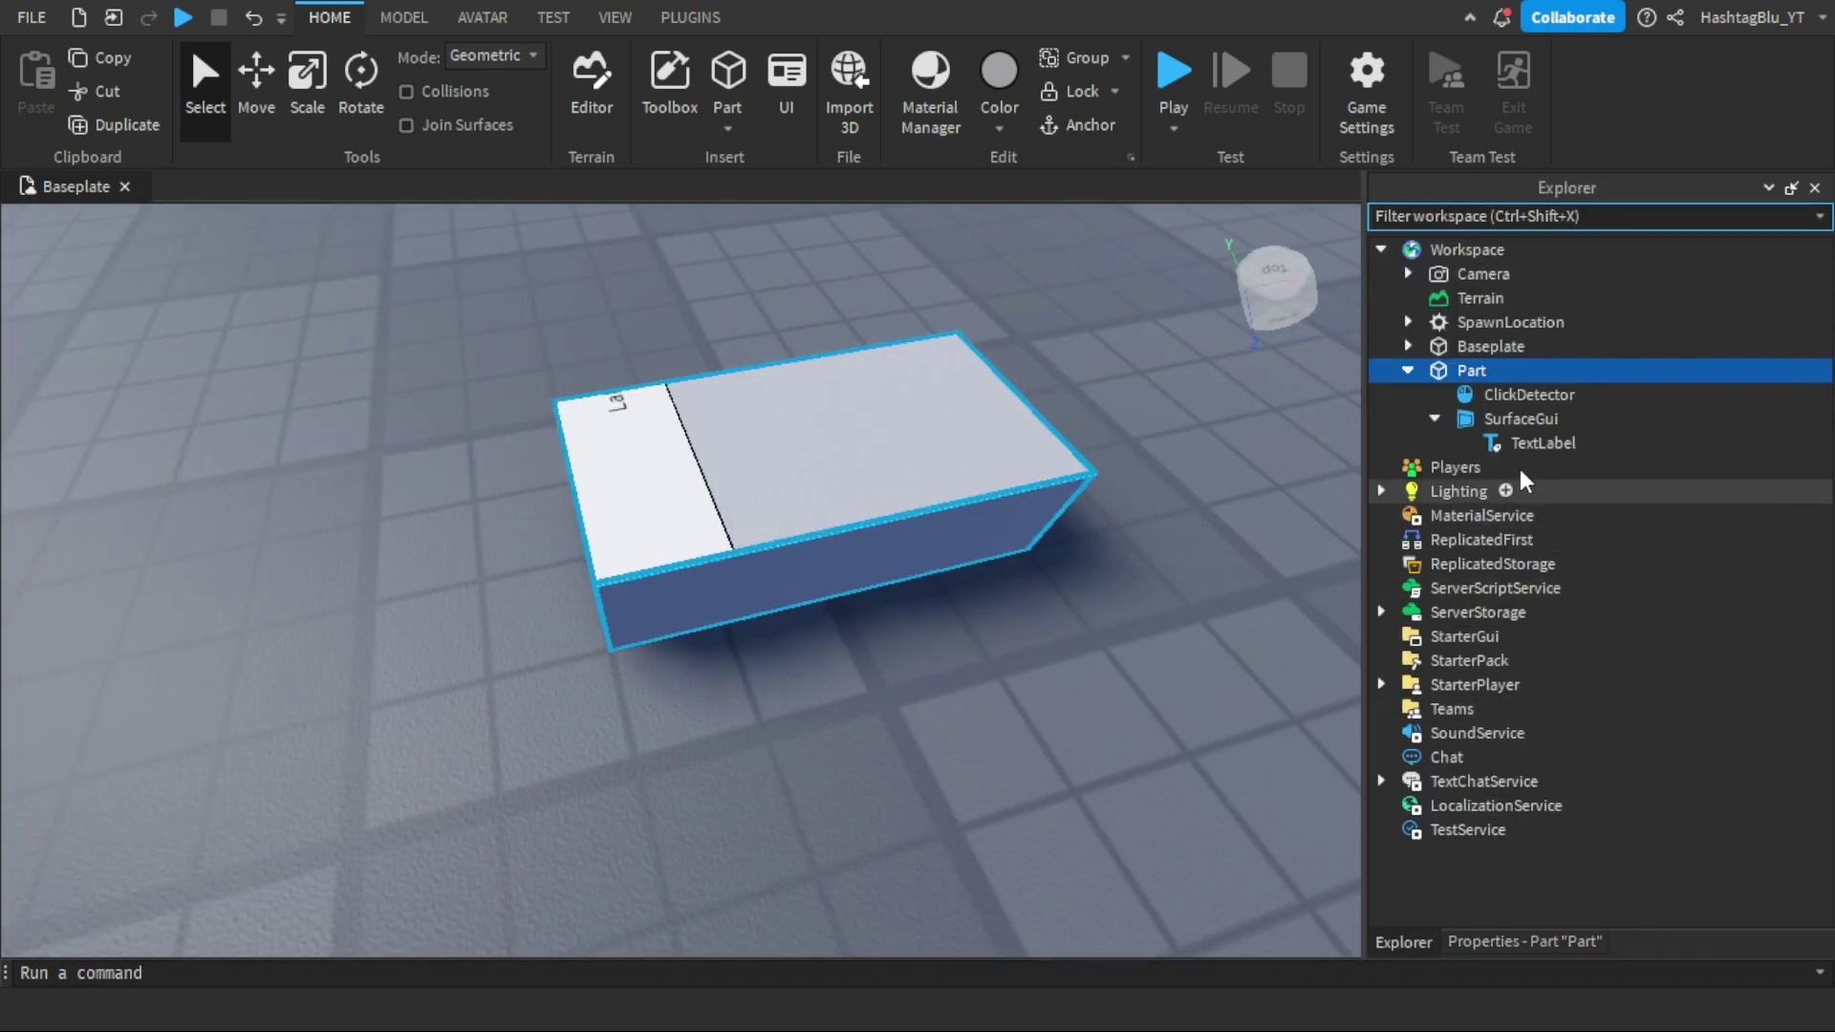
pyautogui.click(1544, 443)
pyautogui.click(1561, 942)
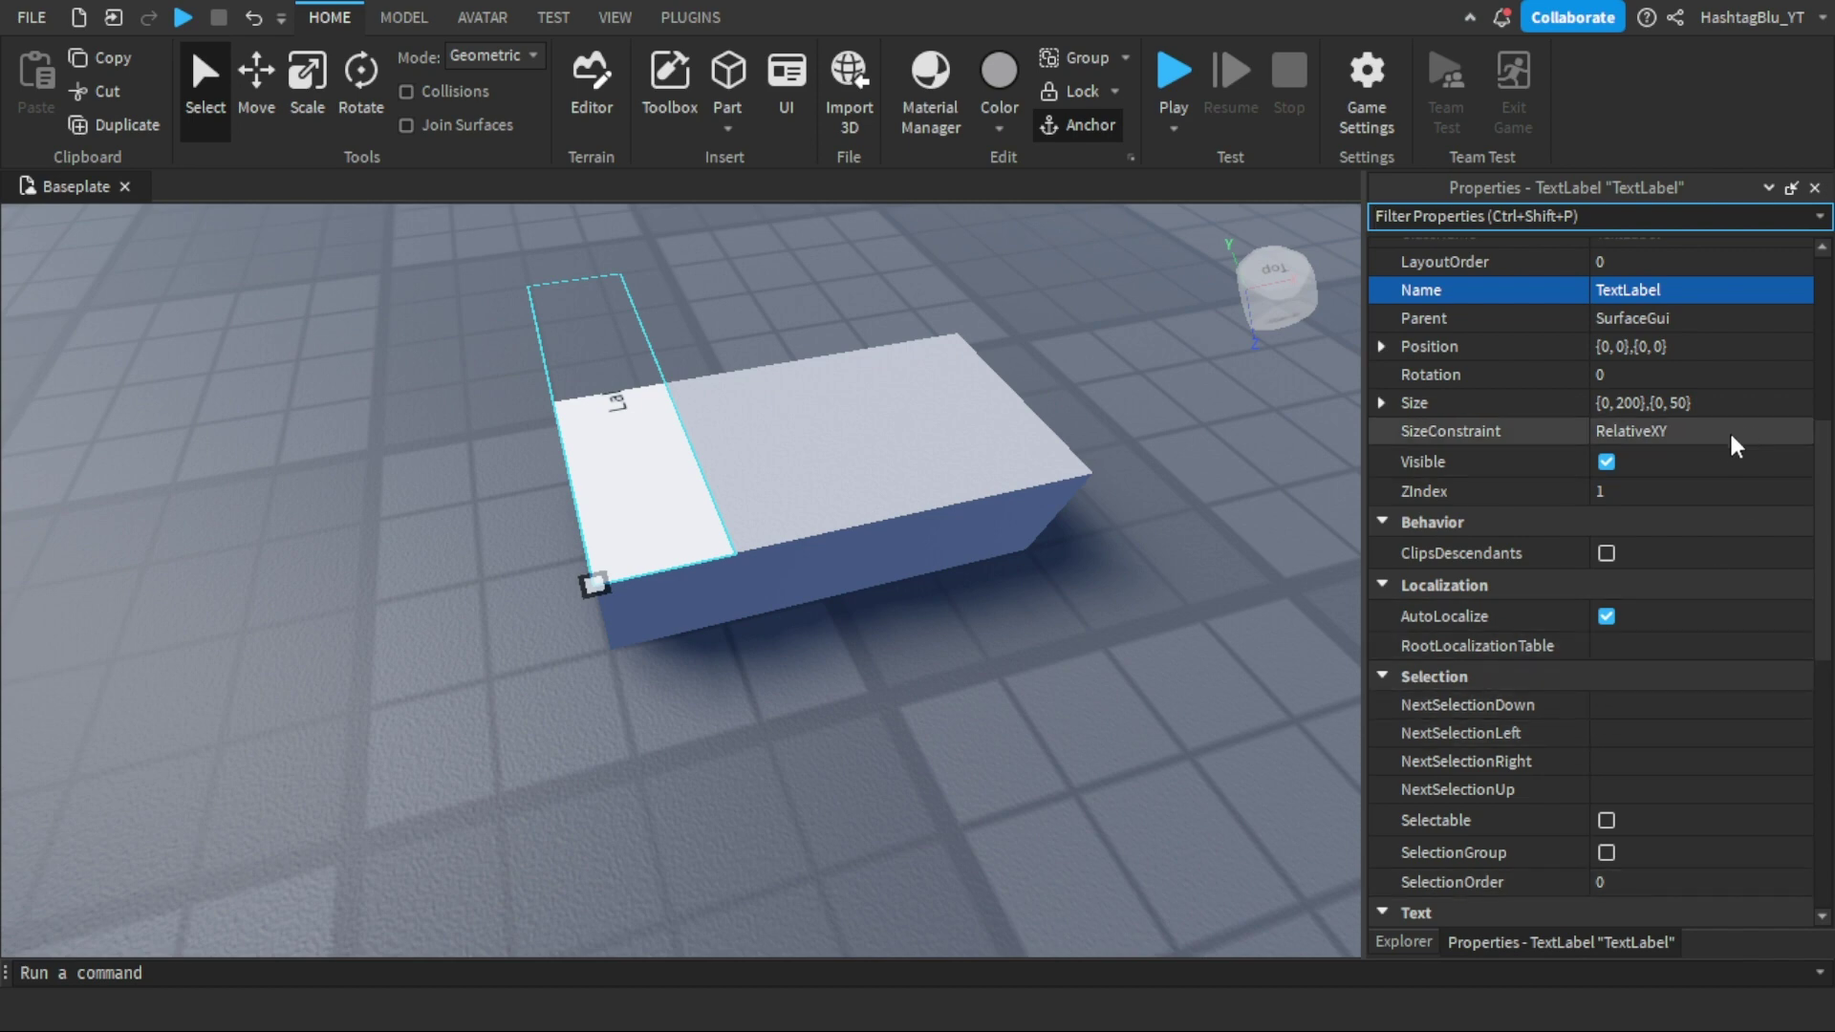
pyautogui.click(1706, 403)
pyautogui.write(',0,1,0')
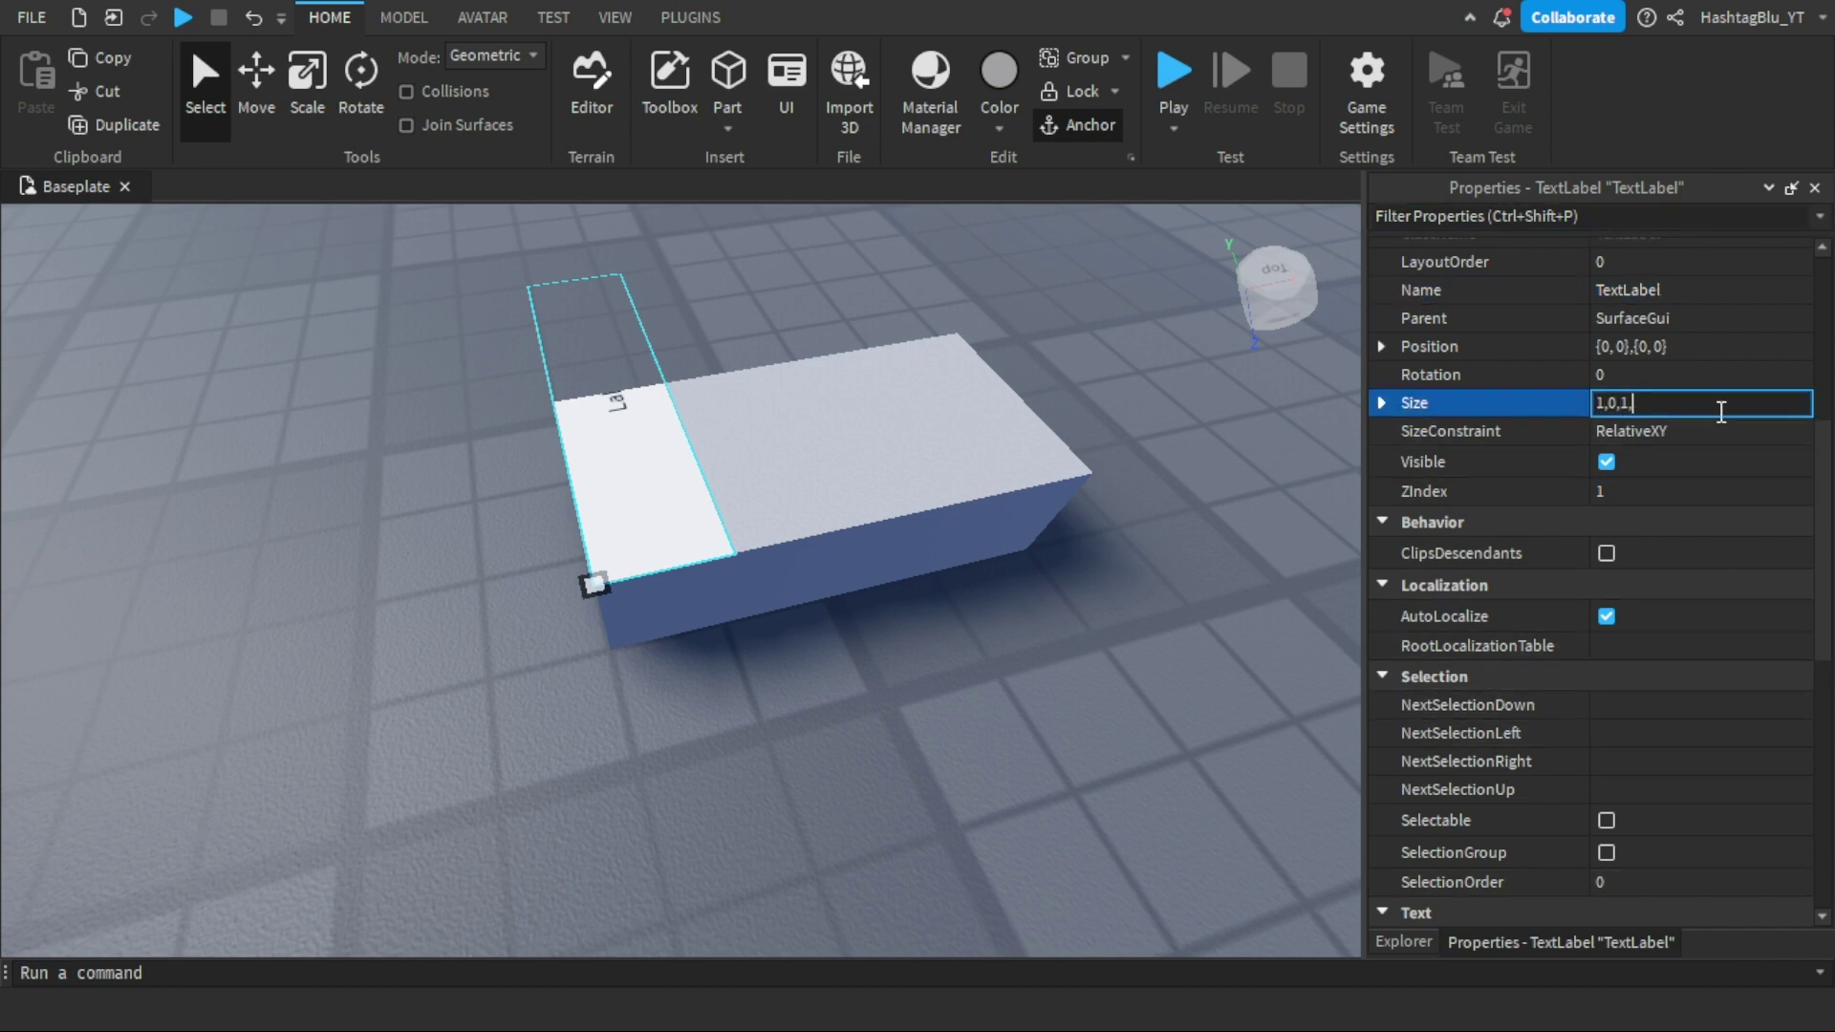
pyautogui.press('Return')
# - Reselect the TextLabel and turn on its TextScaled property
pyautogui.click(1350, 564)
pyautogui.moveTo(1237, 560); pyautogui.dragTo(1237, 561, button='right')
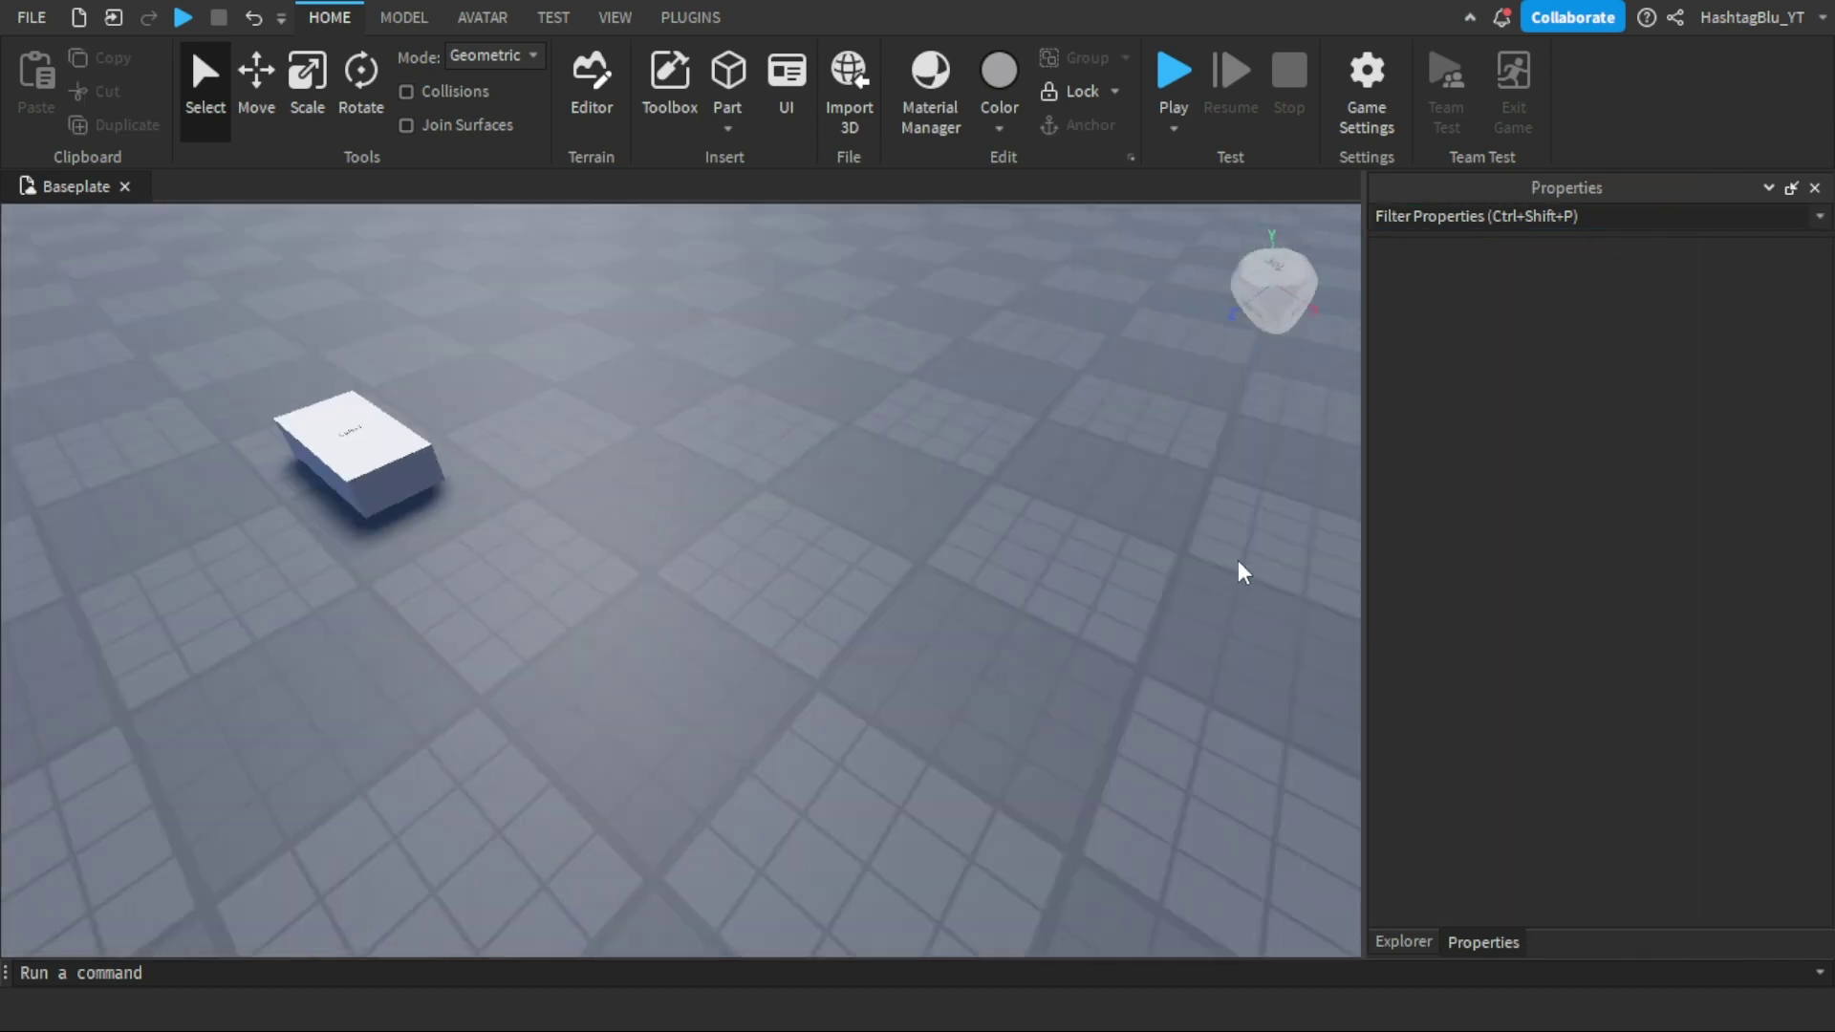
pyautogui.scroll(5, 1238, 561)
pyautogui.scroll(-5, 748, 591)
pyautogui.click(620, 455)
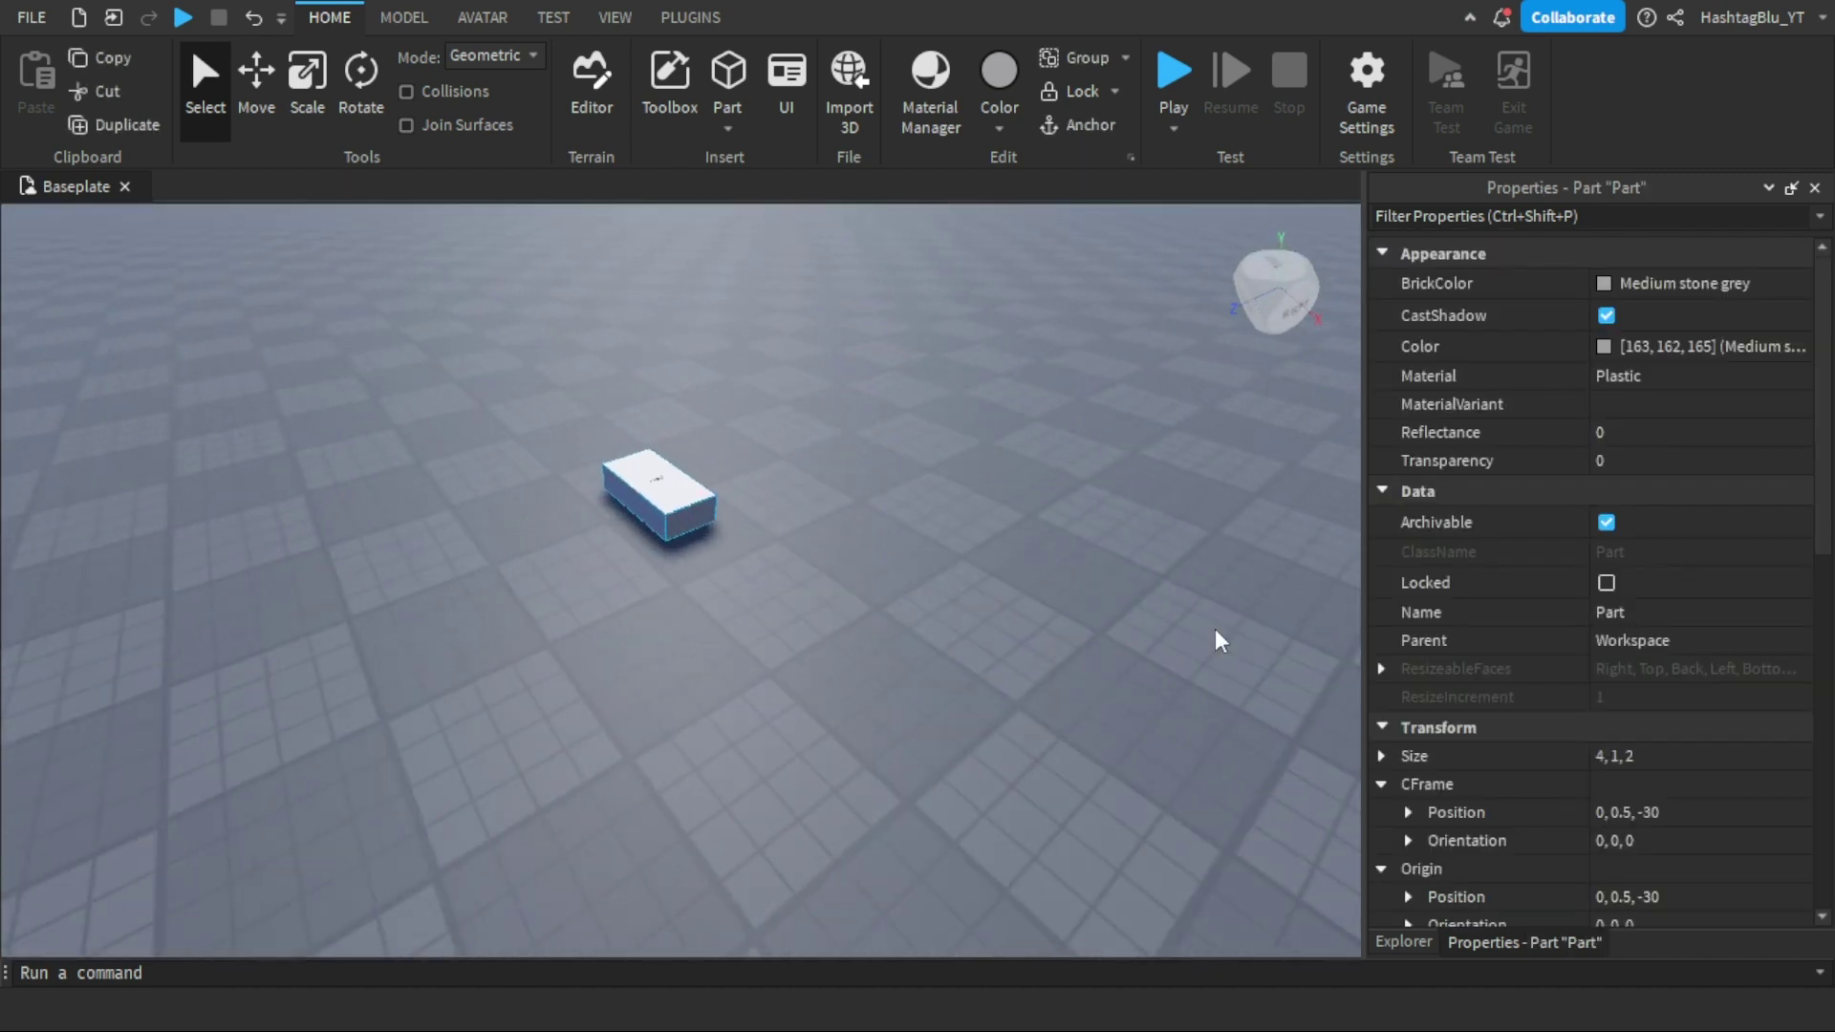
pyautogui.moveTo(748, 591); pyautogui.dragTo(861, 591, button='right')
pyautogui.click(1402, 942)
pyautogui.click(1522, 442)
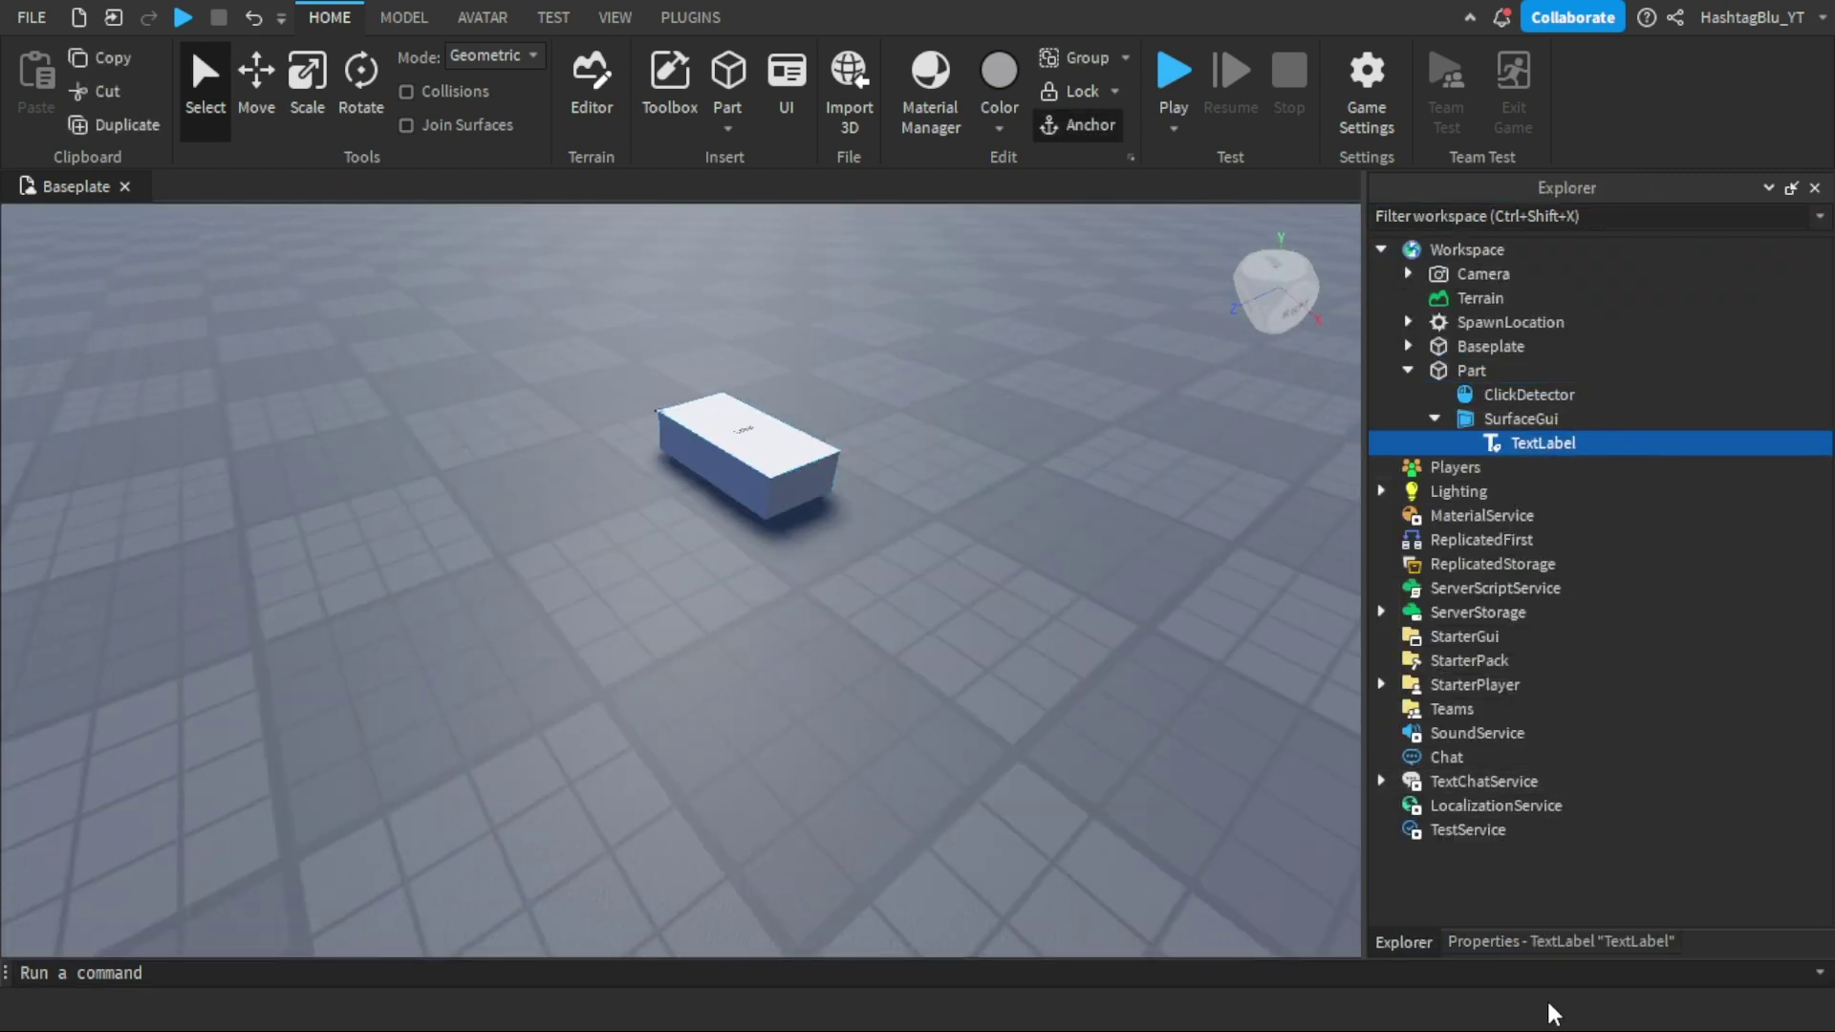
pyautogui.click(1550, 919)
pyautogui.click(1494, 941)
pyautogui.click(746, 451)
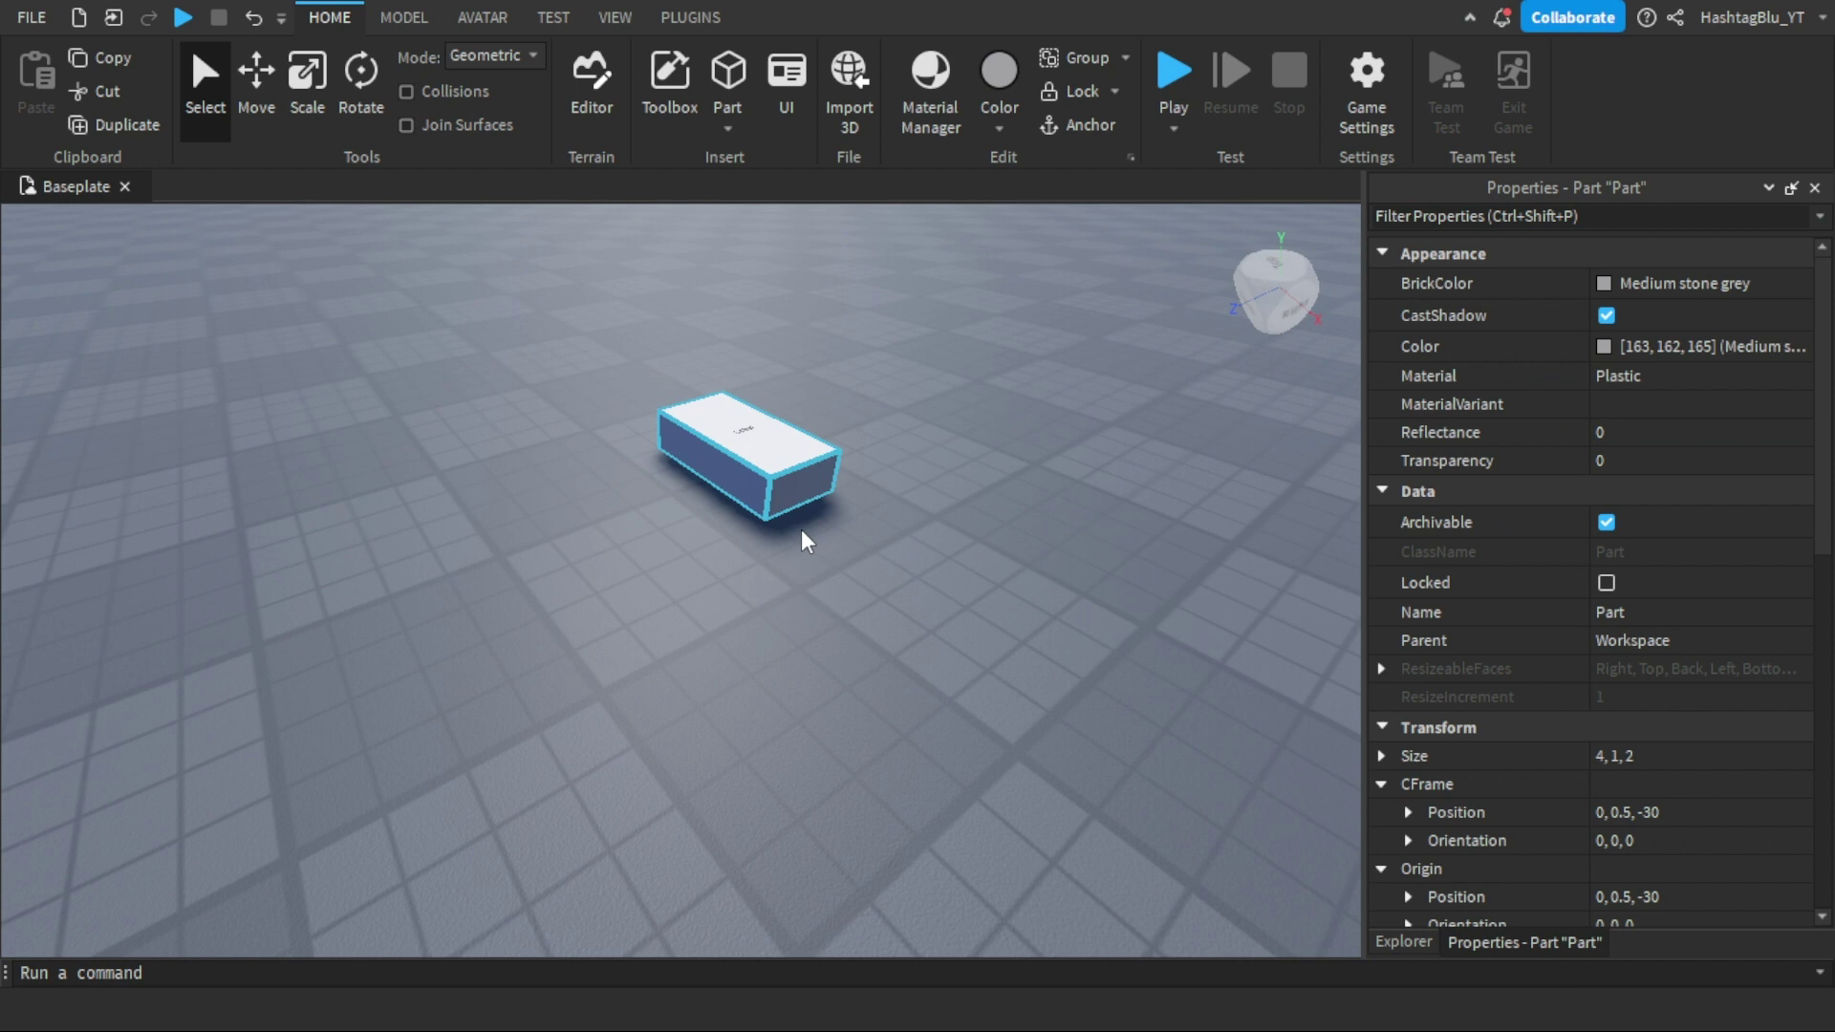
pyautogui.click(1402, 941)
pyautogui.click(1520, 420)
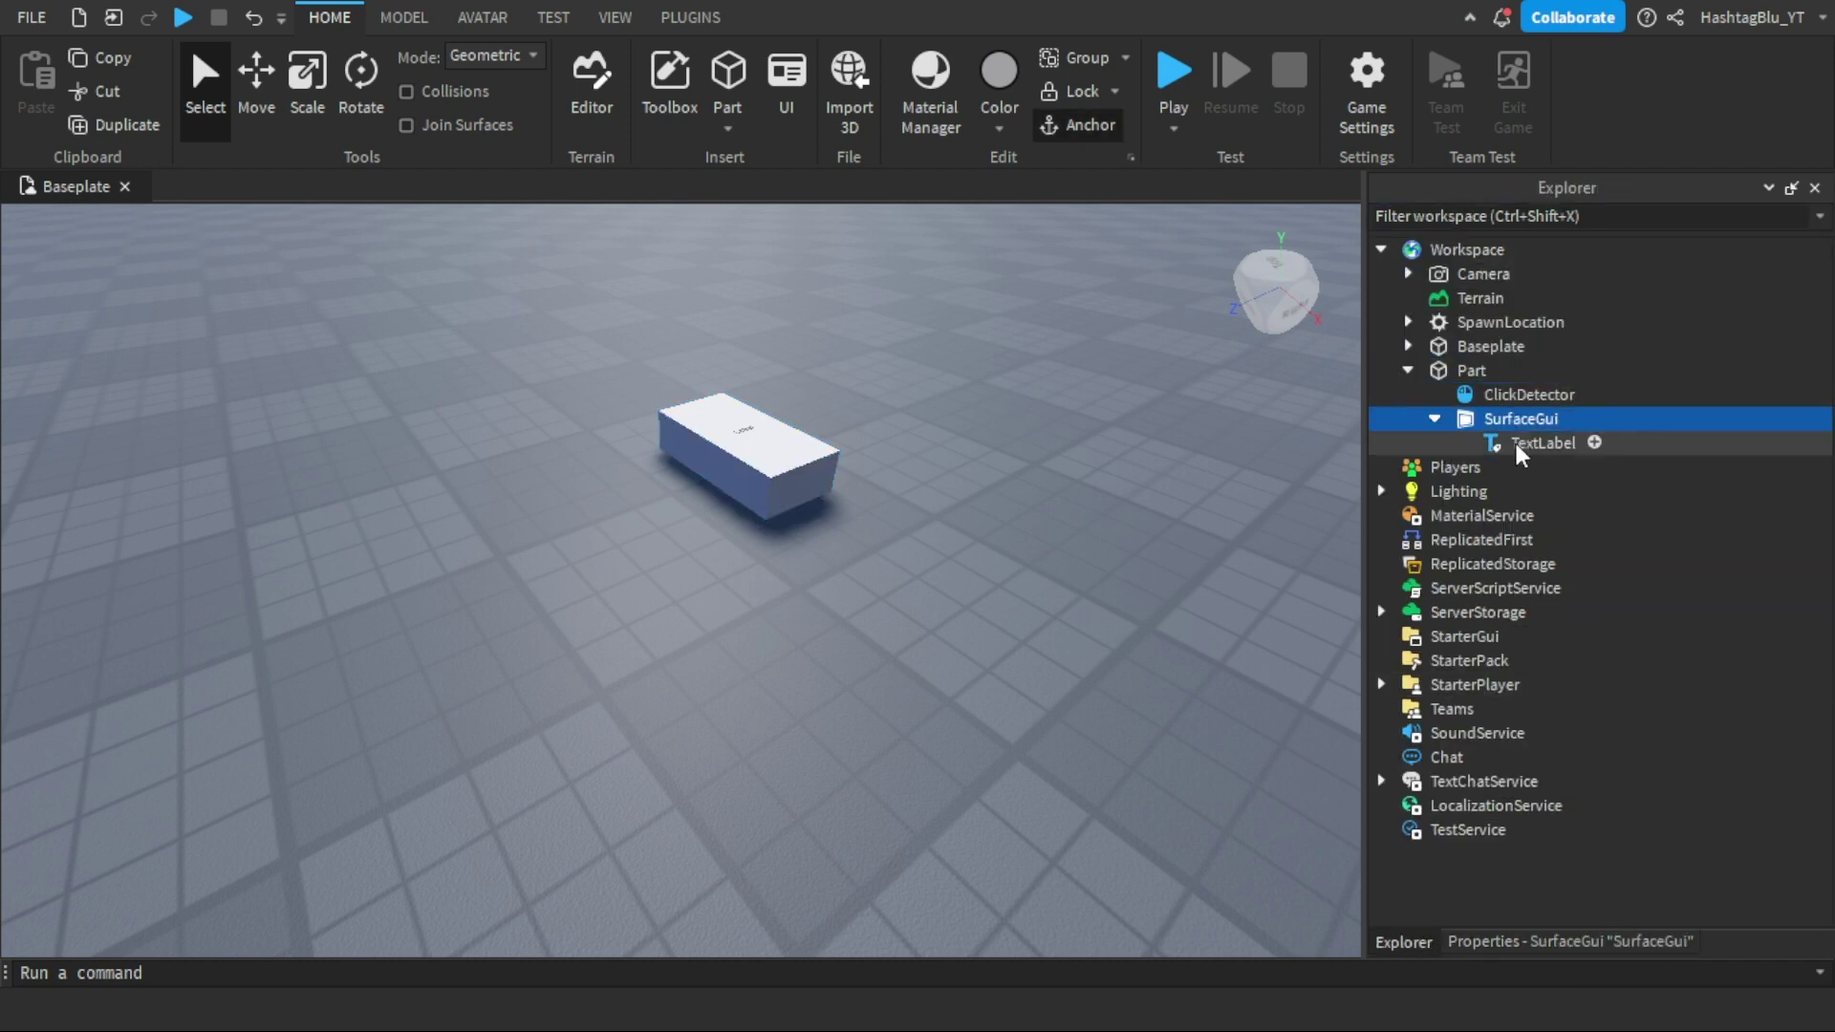
pyautogui.click(1561, 942)
pyautogui.scroll(-5, 1563, 861)
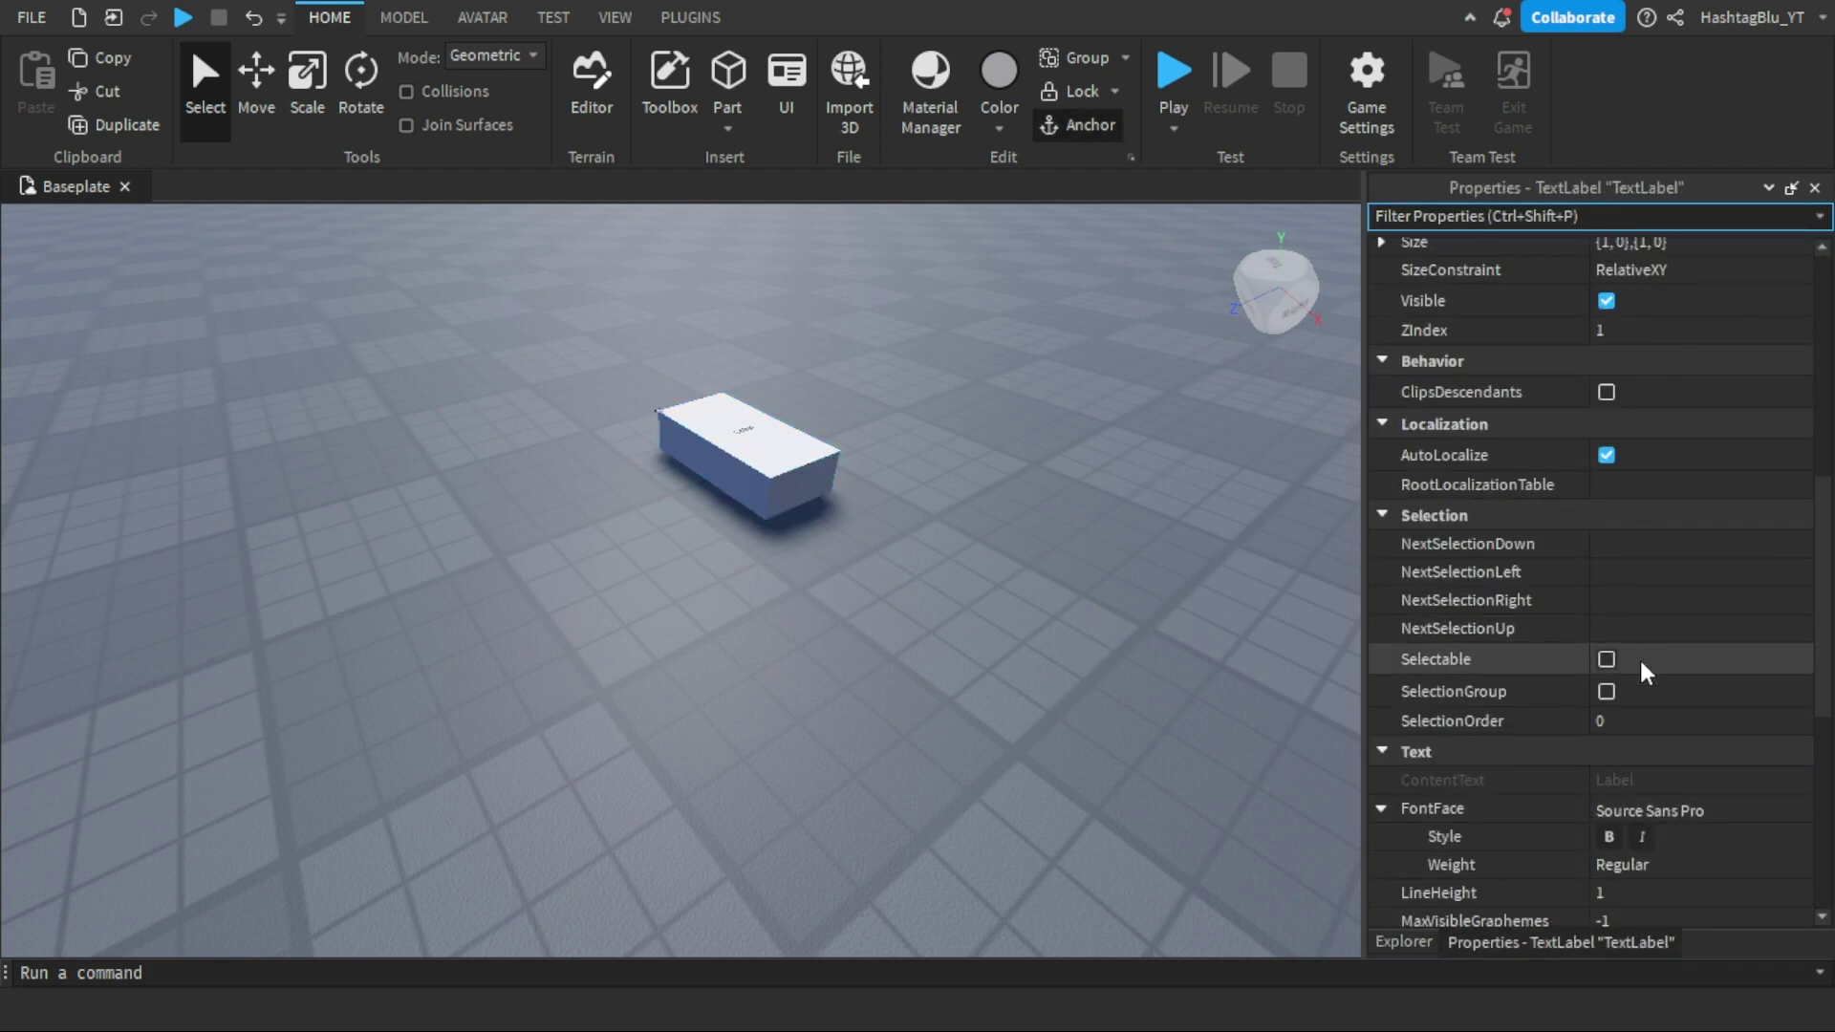
pyautogui.scroll(-4, 1638, 657)
pyautogui.click(1605, 660)
# - Insert a new Script under the ClickDetector
pyautogui.moveTo(1178, 620); pyautogui.dragTo(1004, 717, button='right')
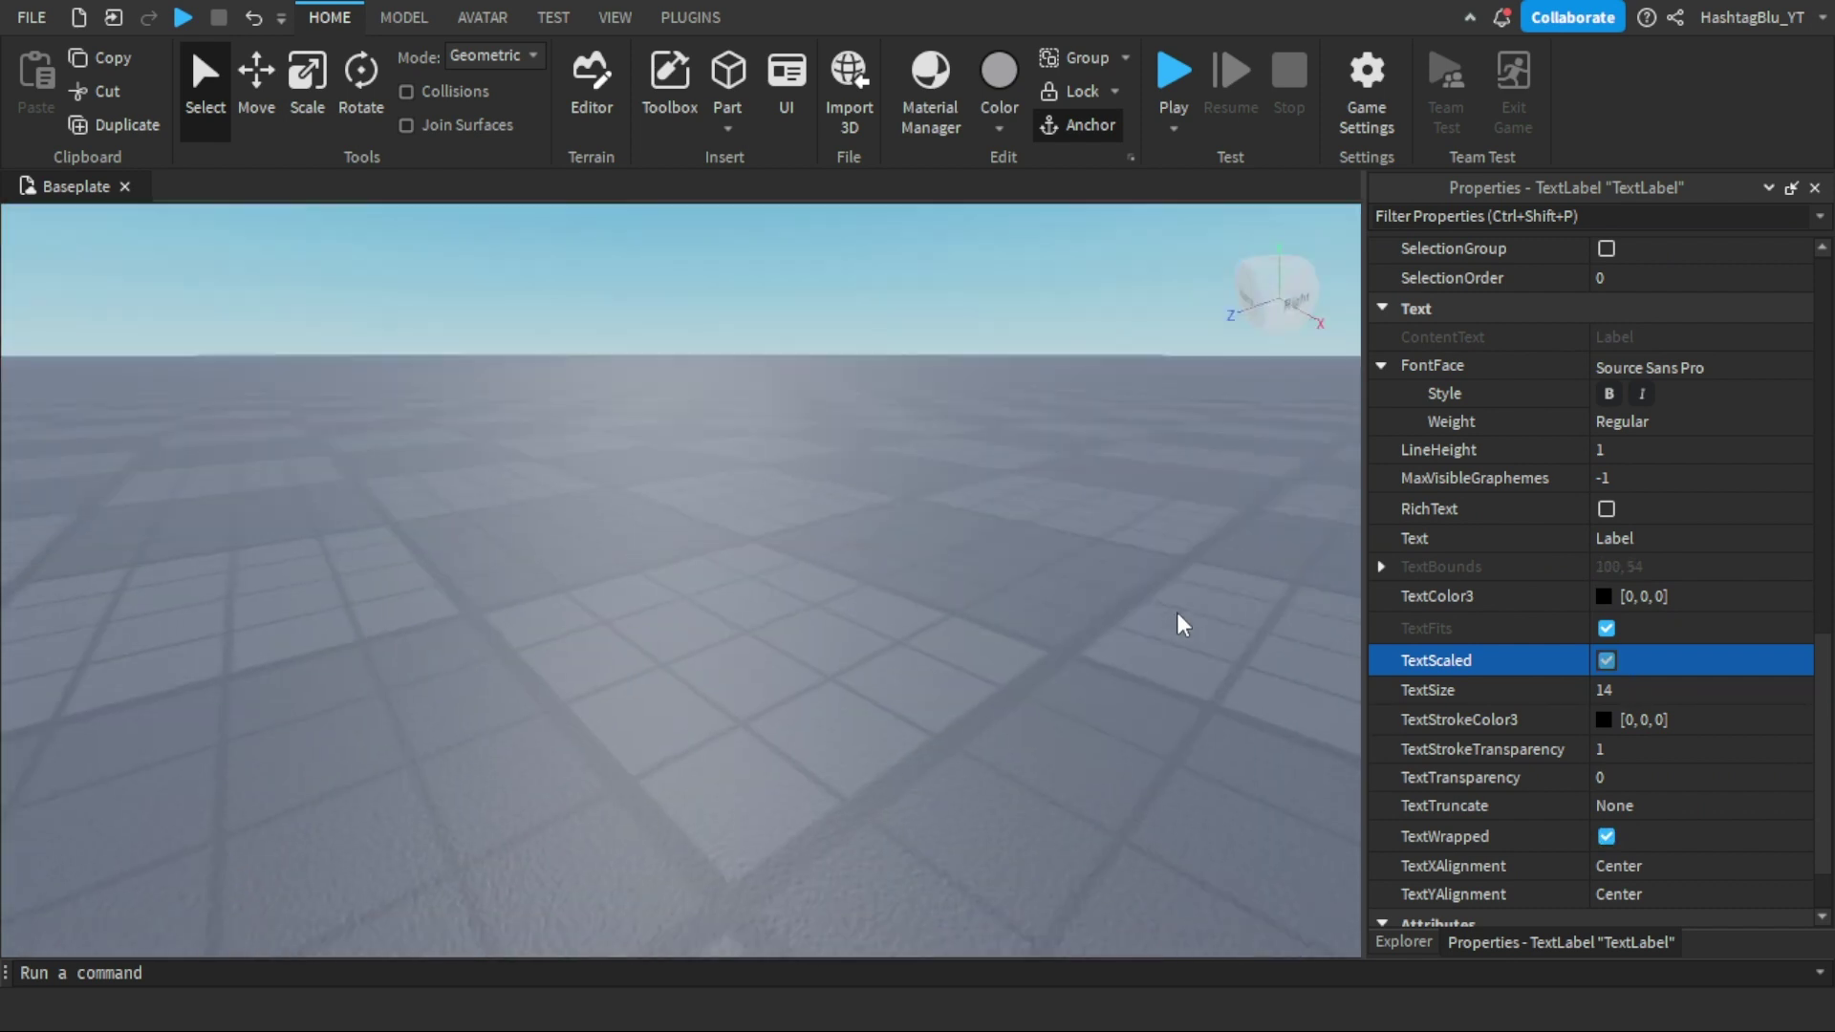
pyautogui.click(1403, 943)
pyautogui.click(1528, 395)
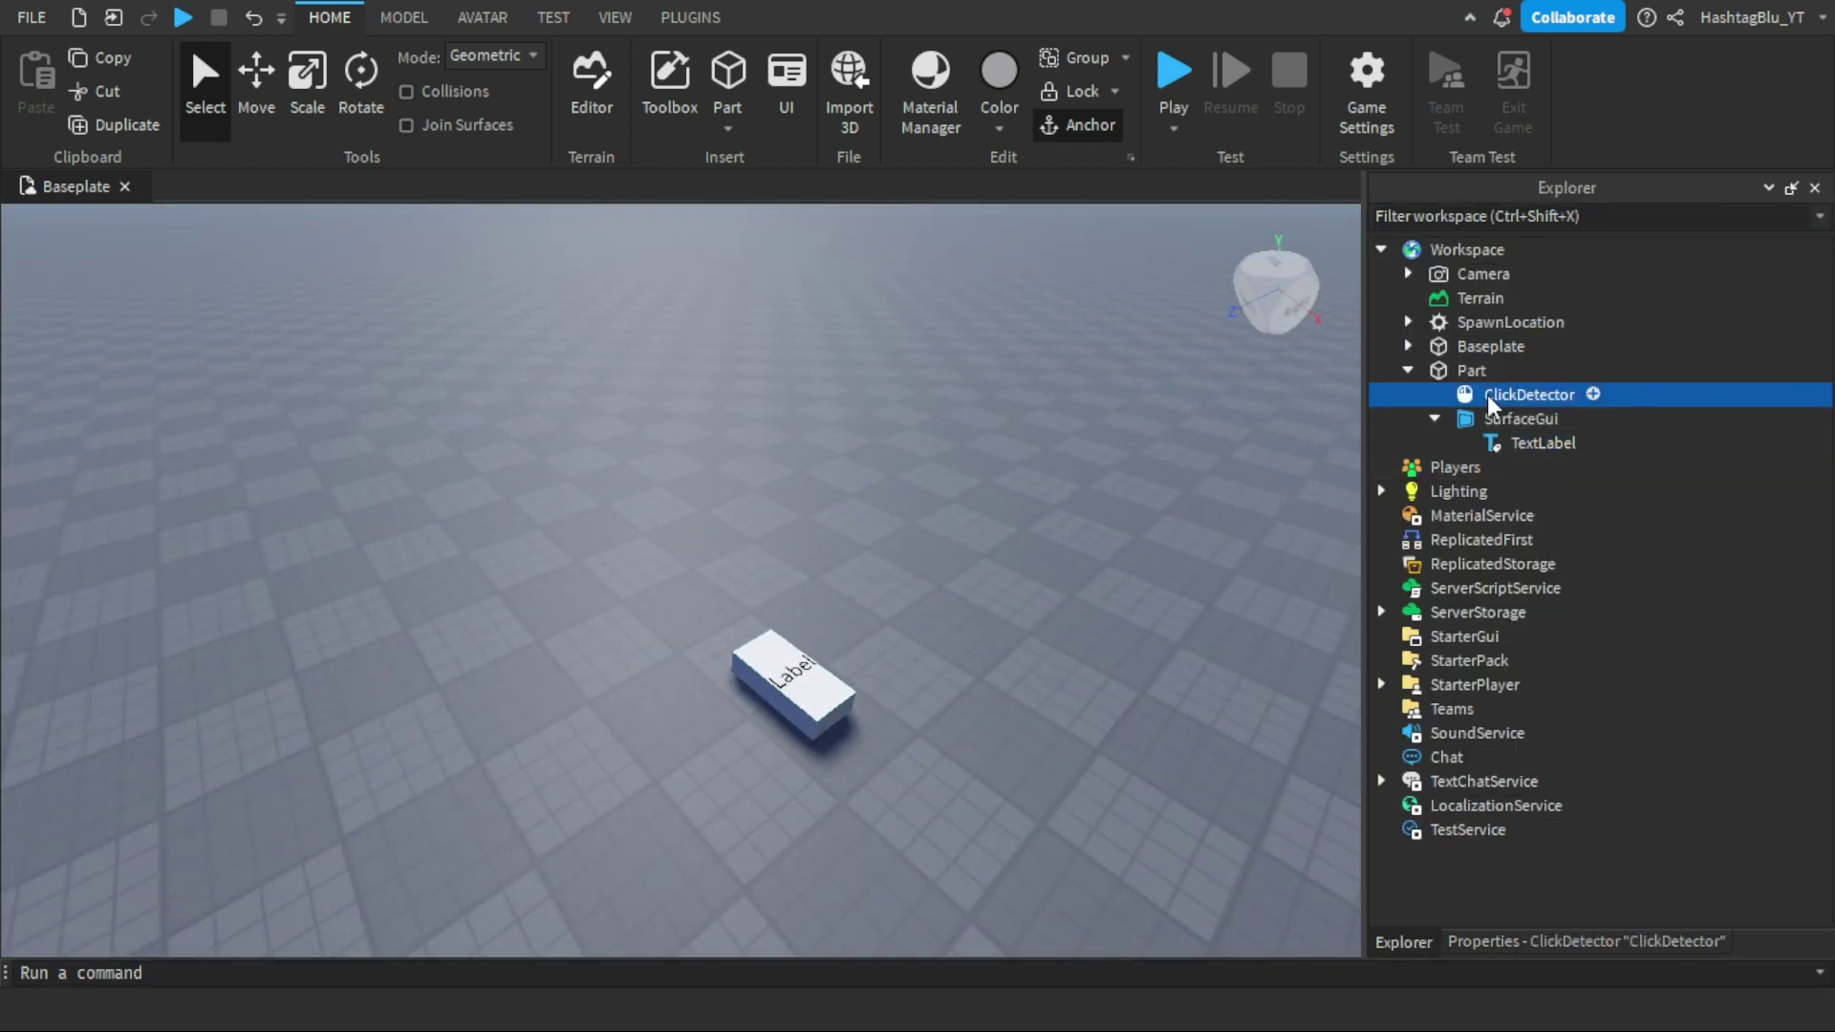
pyautogui.click(1593, 396)
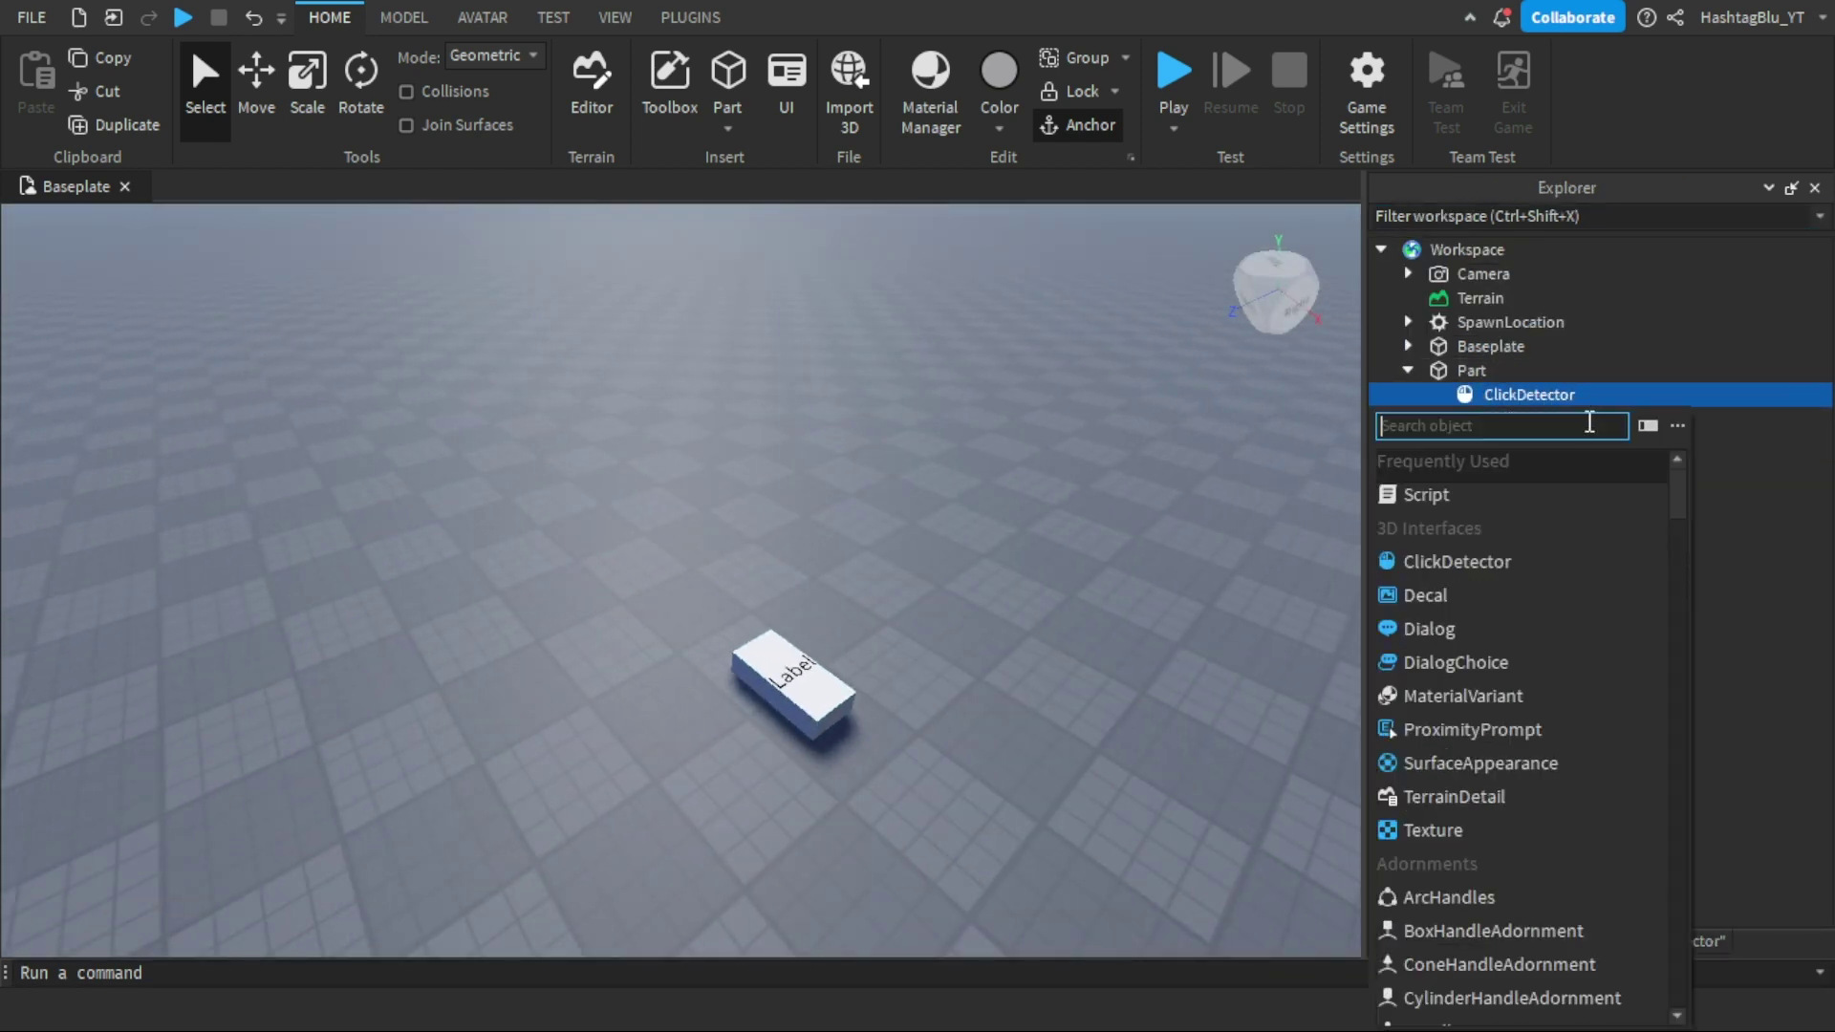
pyautogui.click(1505, 494)
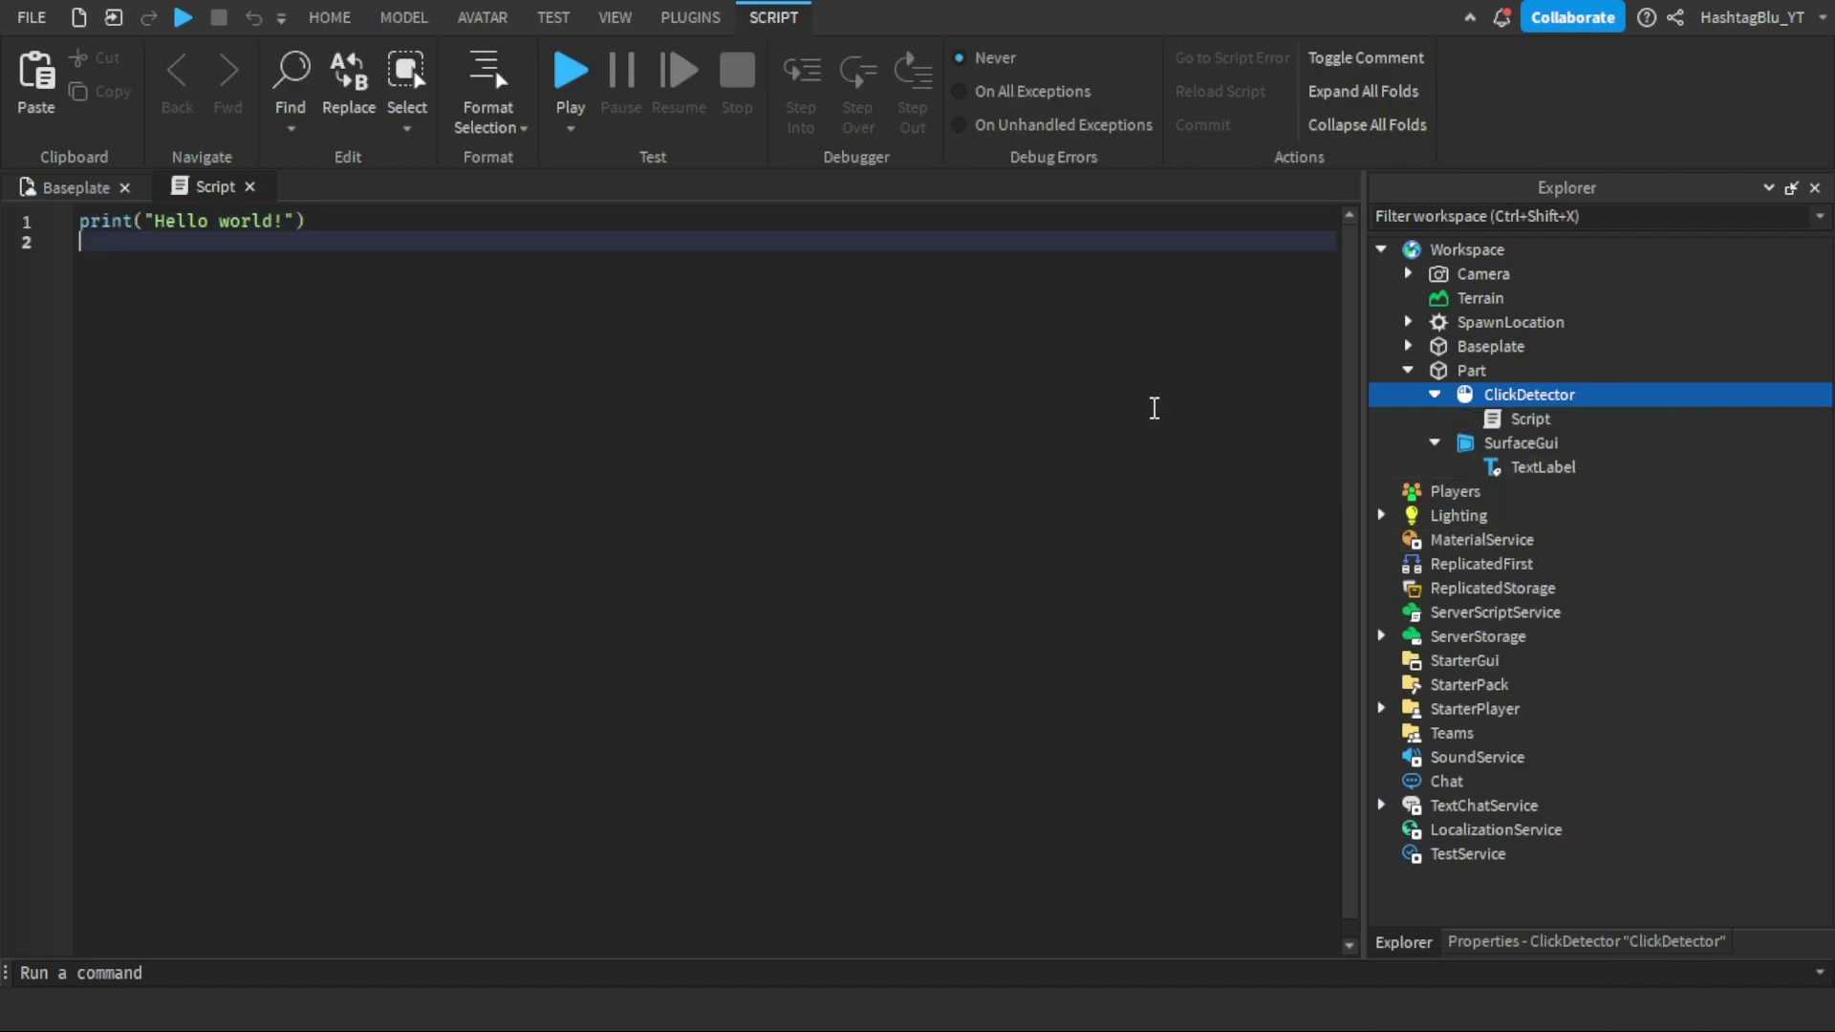
# - Save the place to Roblox as Untitled Game with Team Create turned off
pyautogui.hotkey('ctrl', 'a')
pyautogui.click(331, 17)
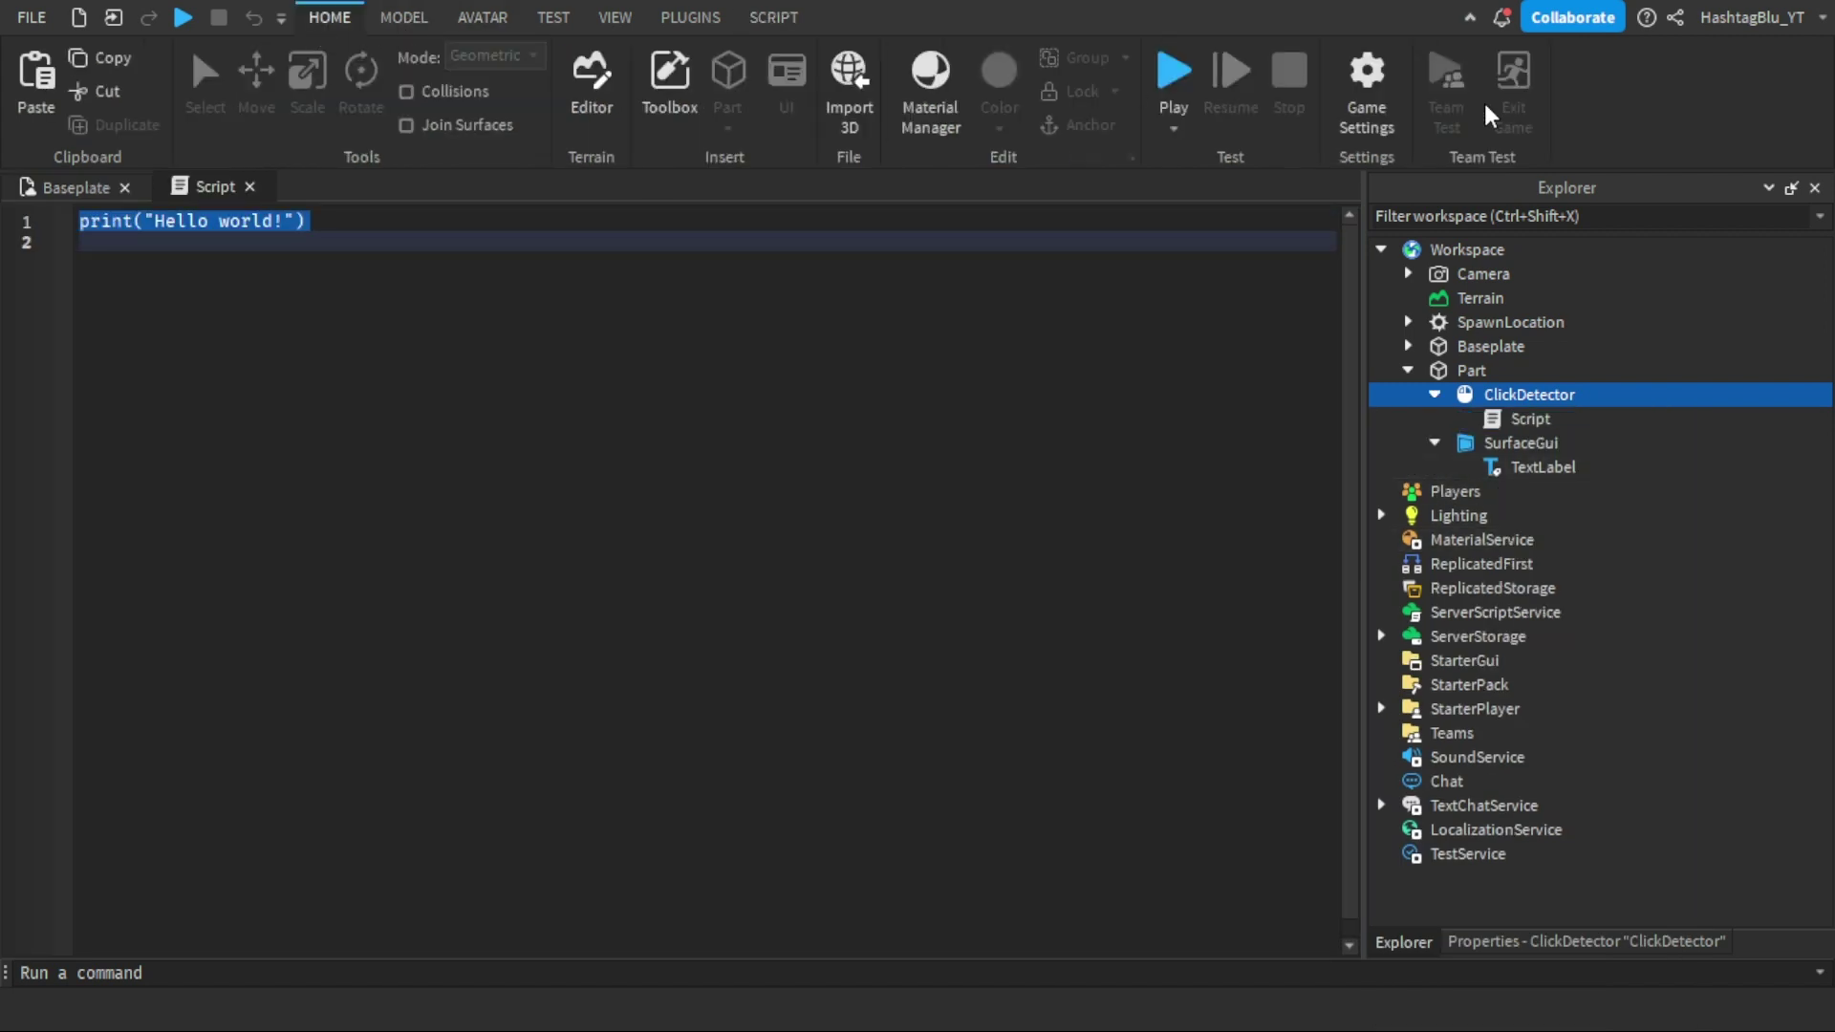
pyautogui.click(1366, 70)
pyautogui.click(924, 281)
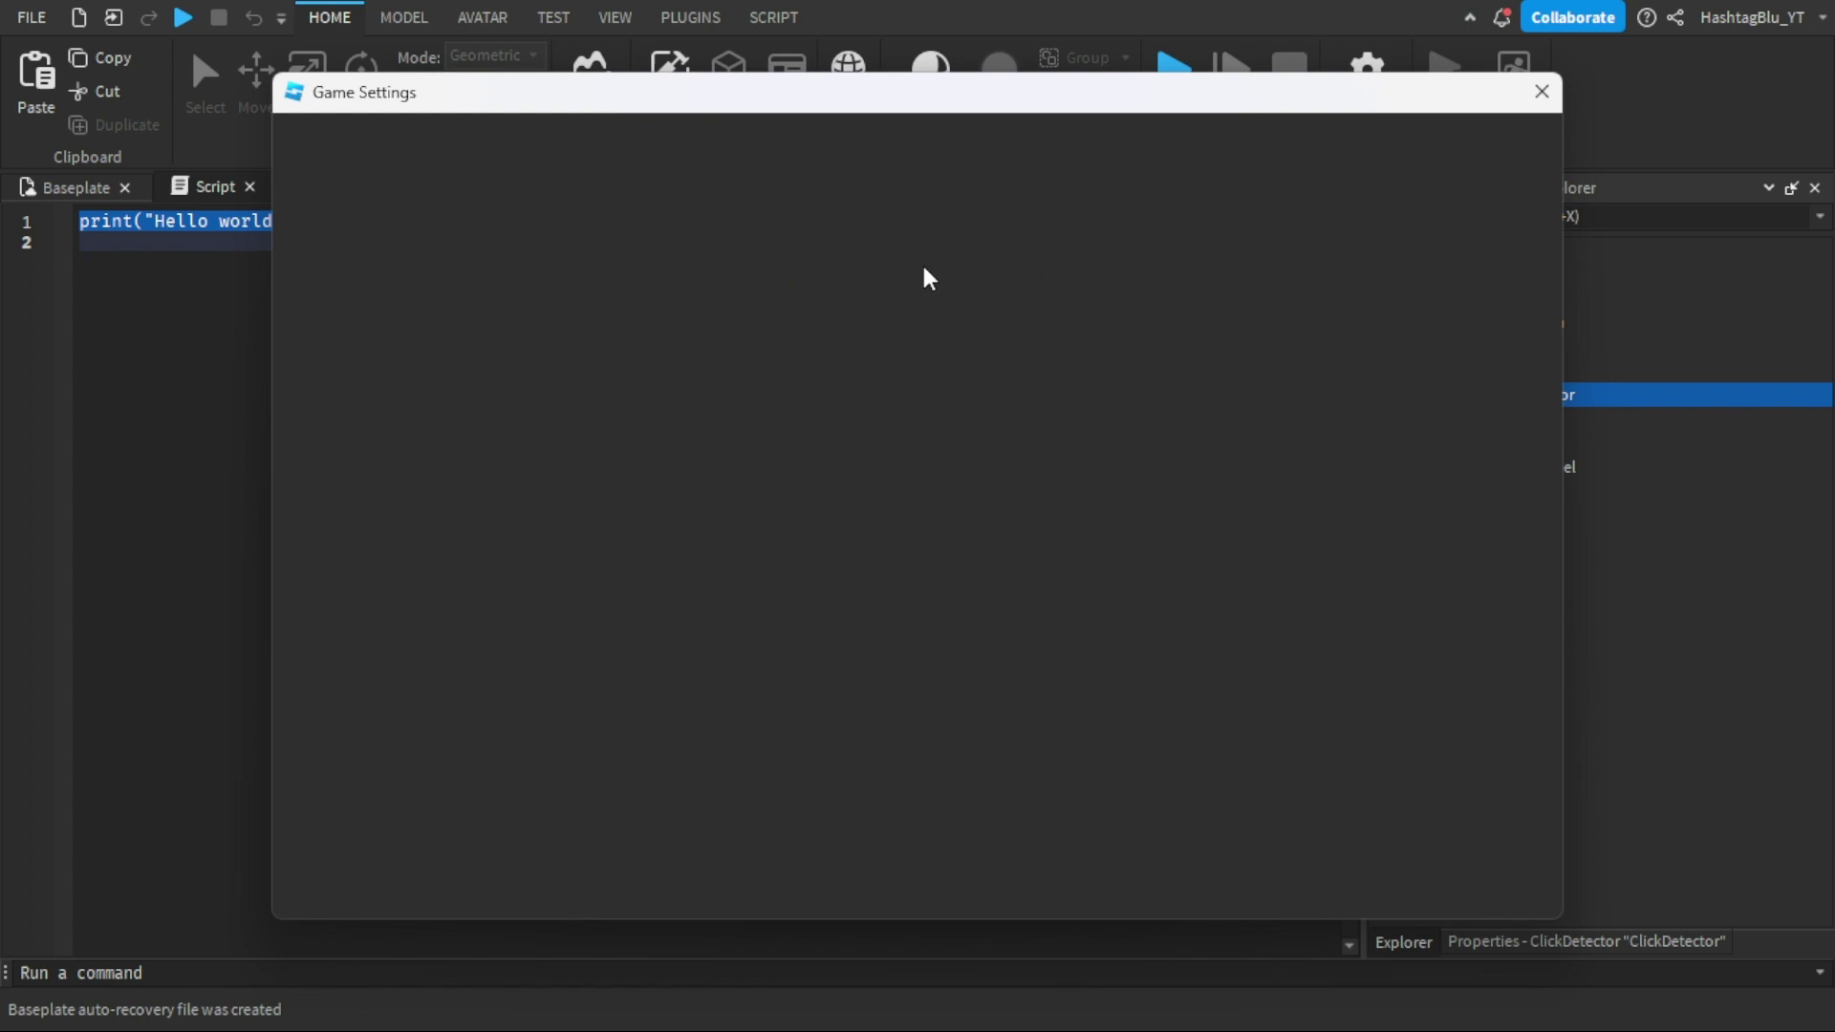
pyautogui.click(839, 710)
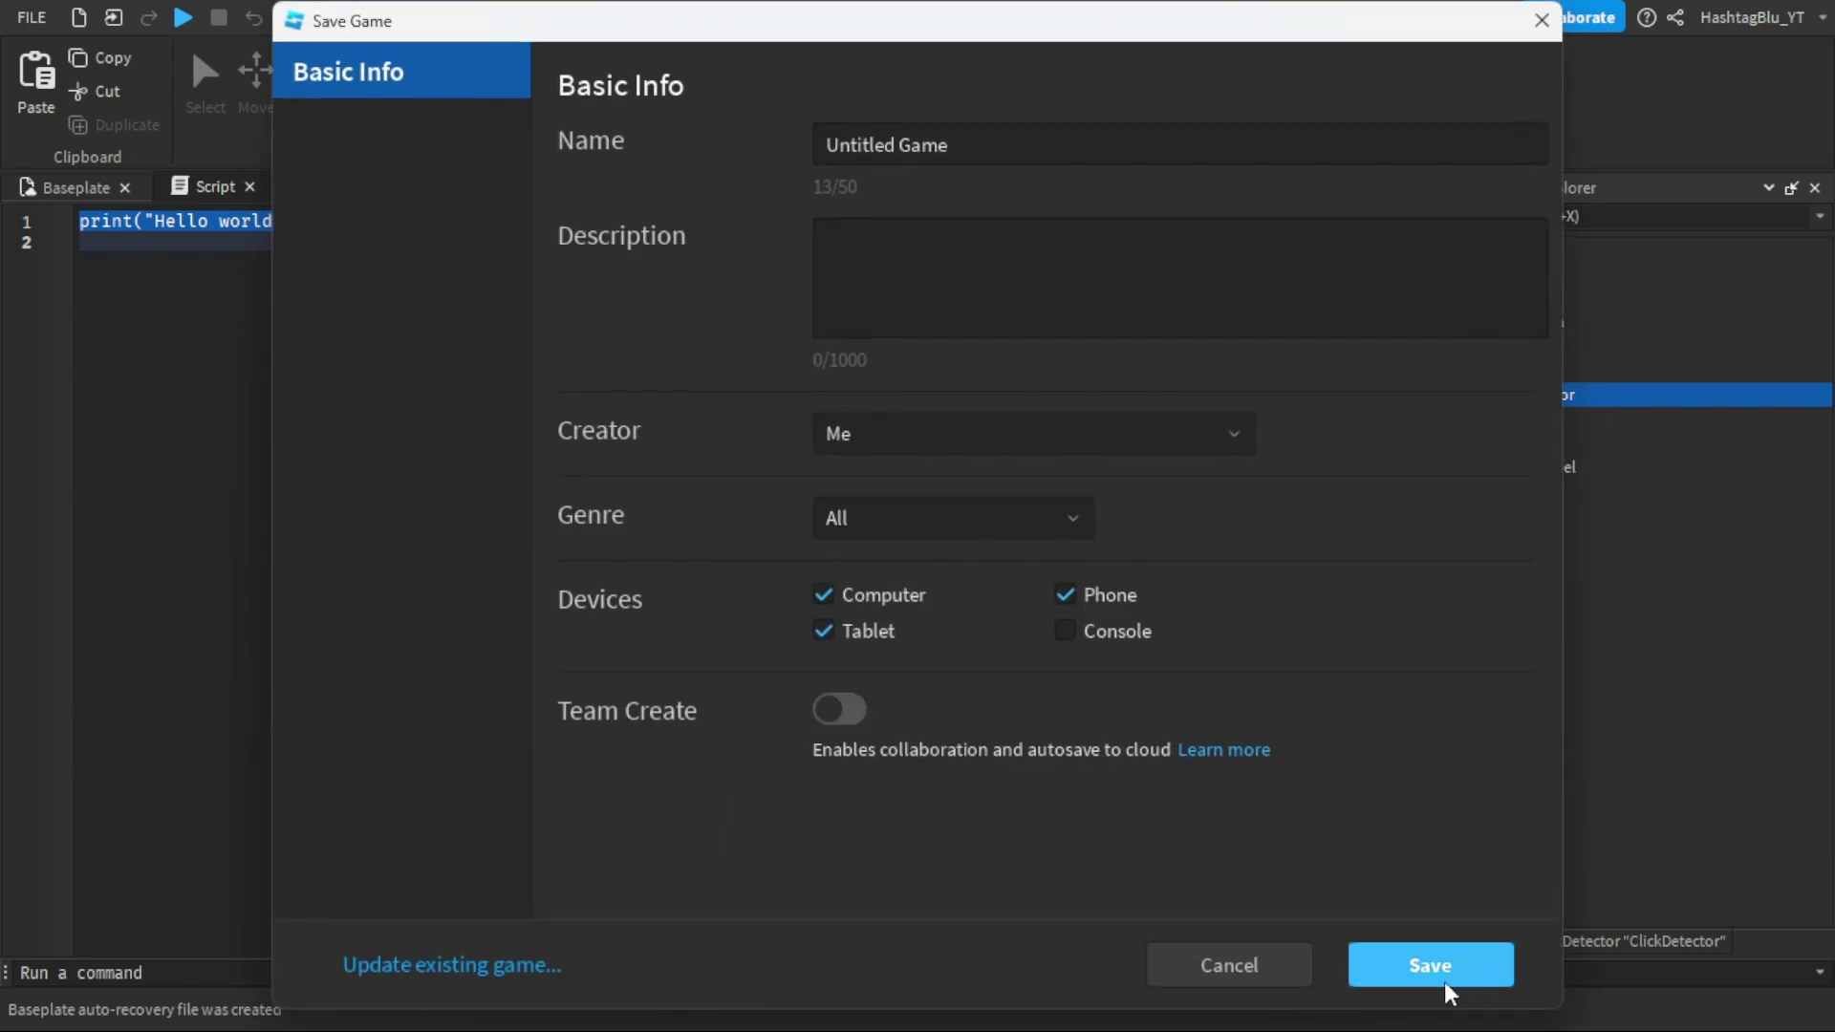
pyautogui.click(1443, 976)
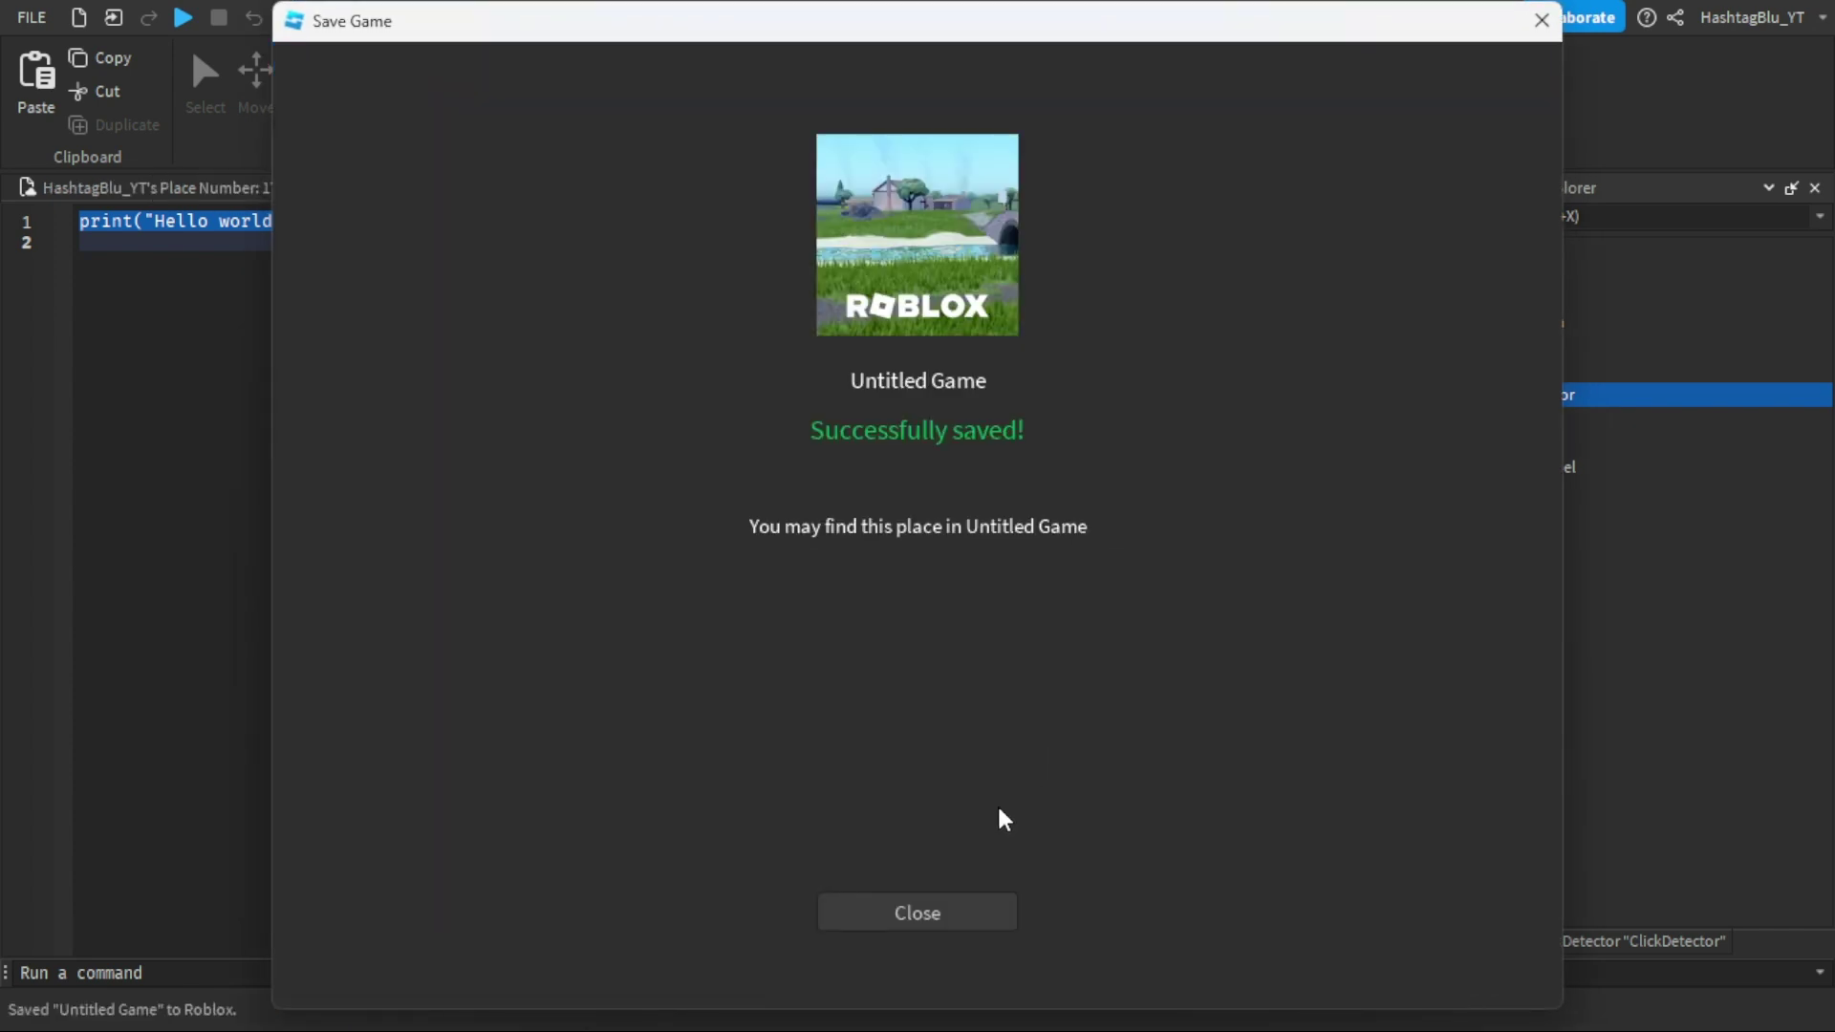
pyautogui.click(928, 911)
# - Enable Allow HTTP Requests on the Game Settings Security page
pyautogui.click(1367, 86)
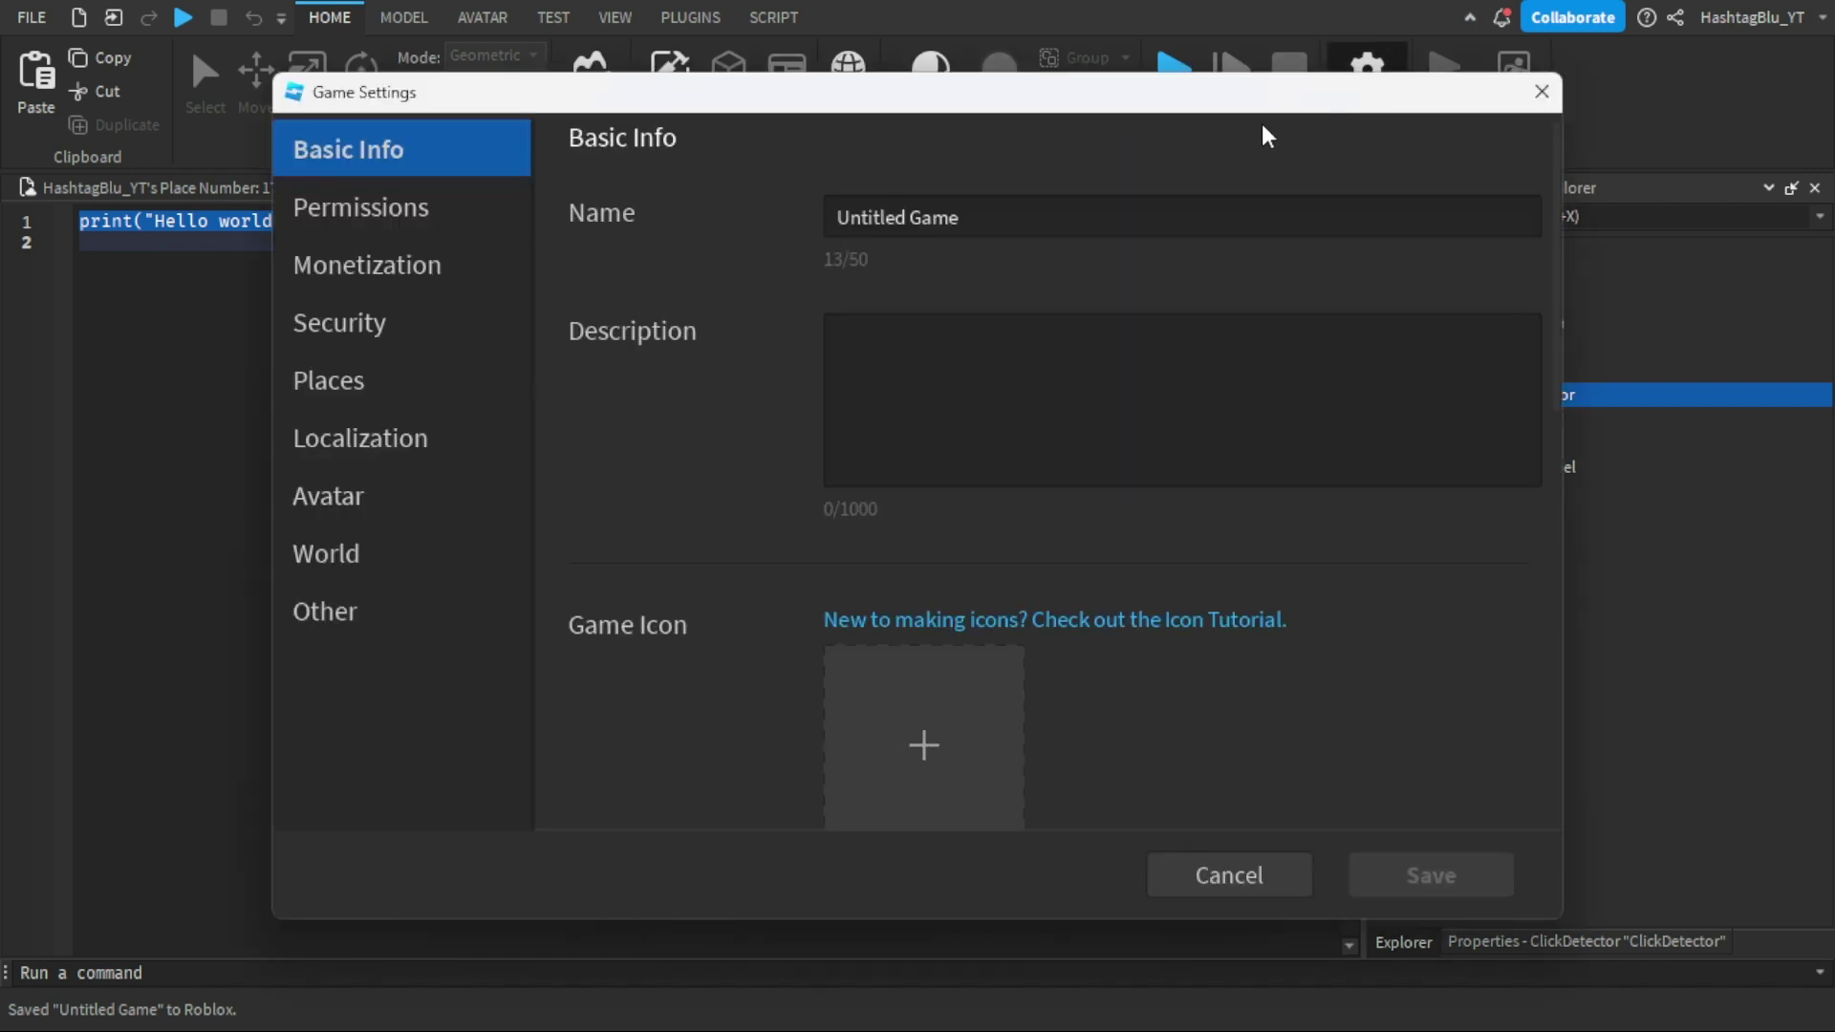
pyautogui.click(380, 332)
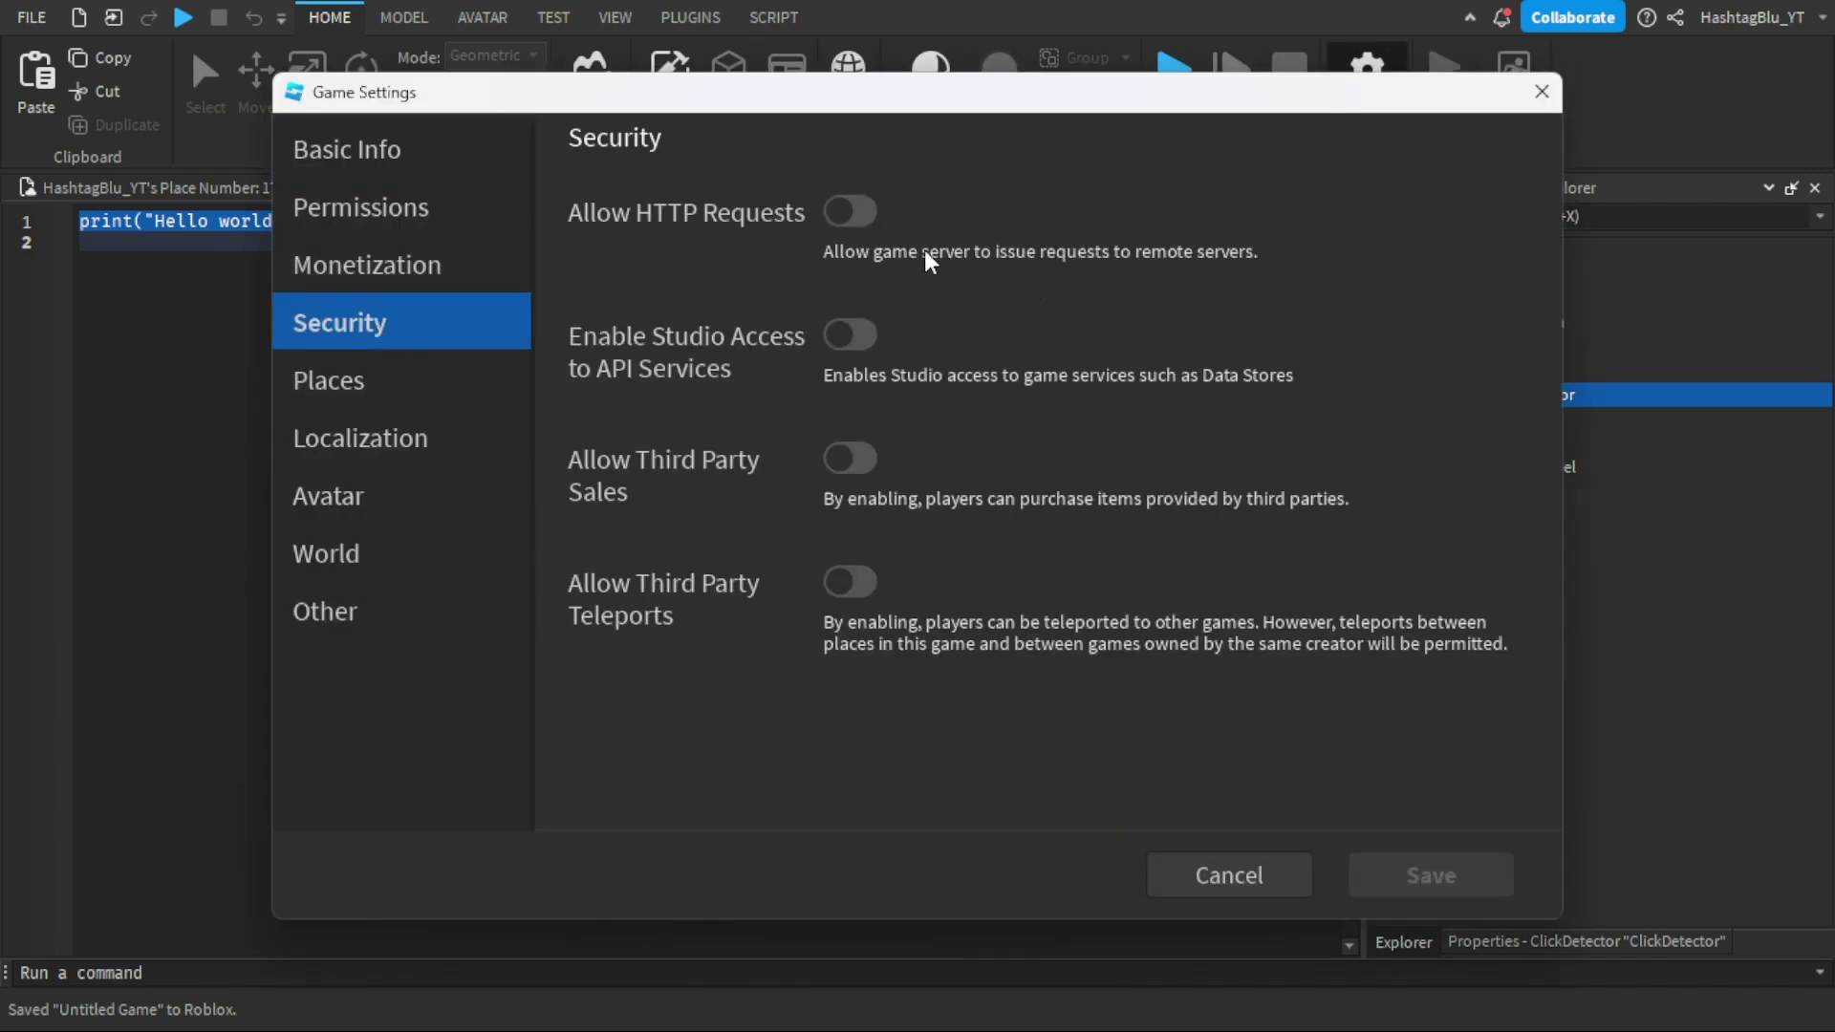
pyautogui.click(851, 208)
# - Save the HTTP setting, then replace Hello world with a trial Players.PlayerAdded line
pyautogui.click(1431, 875)
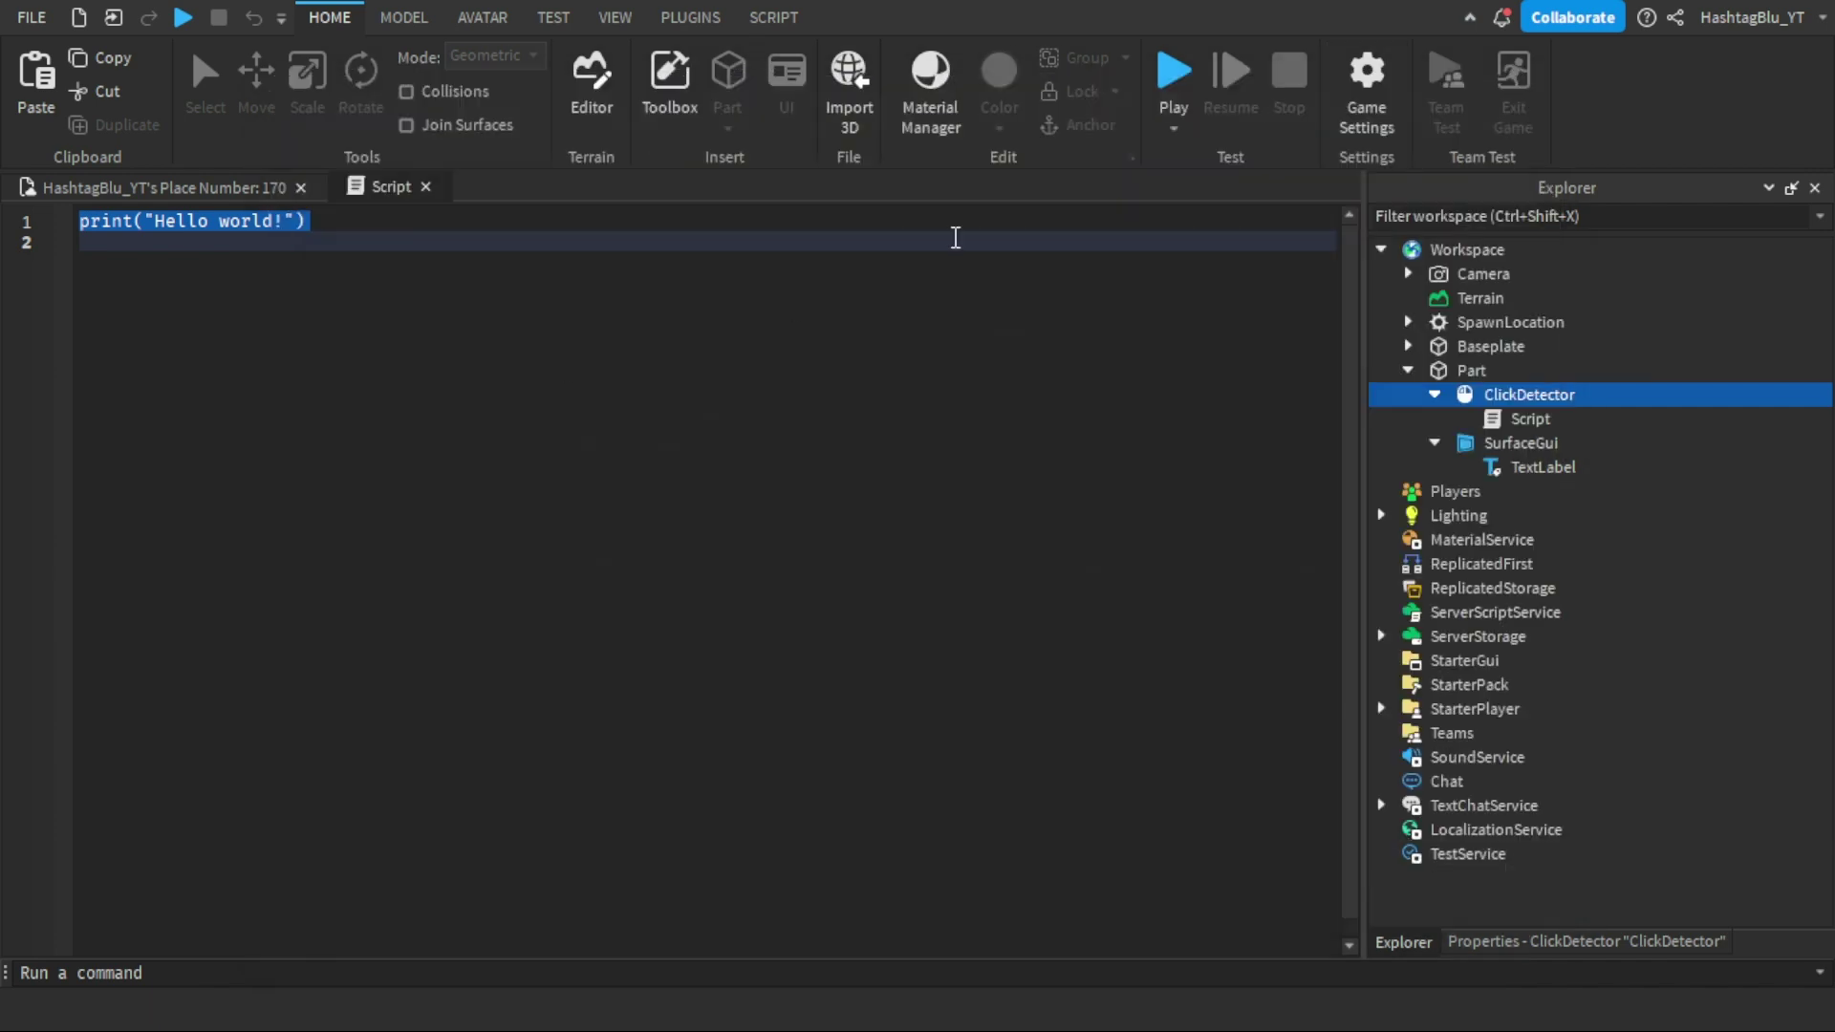
pyautogui.click(530, 283)
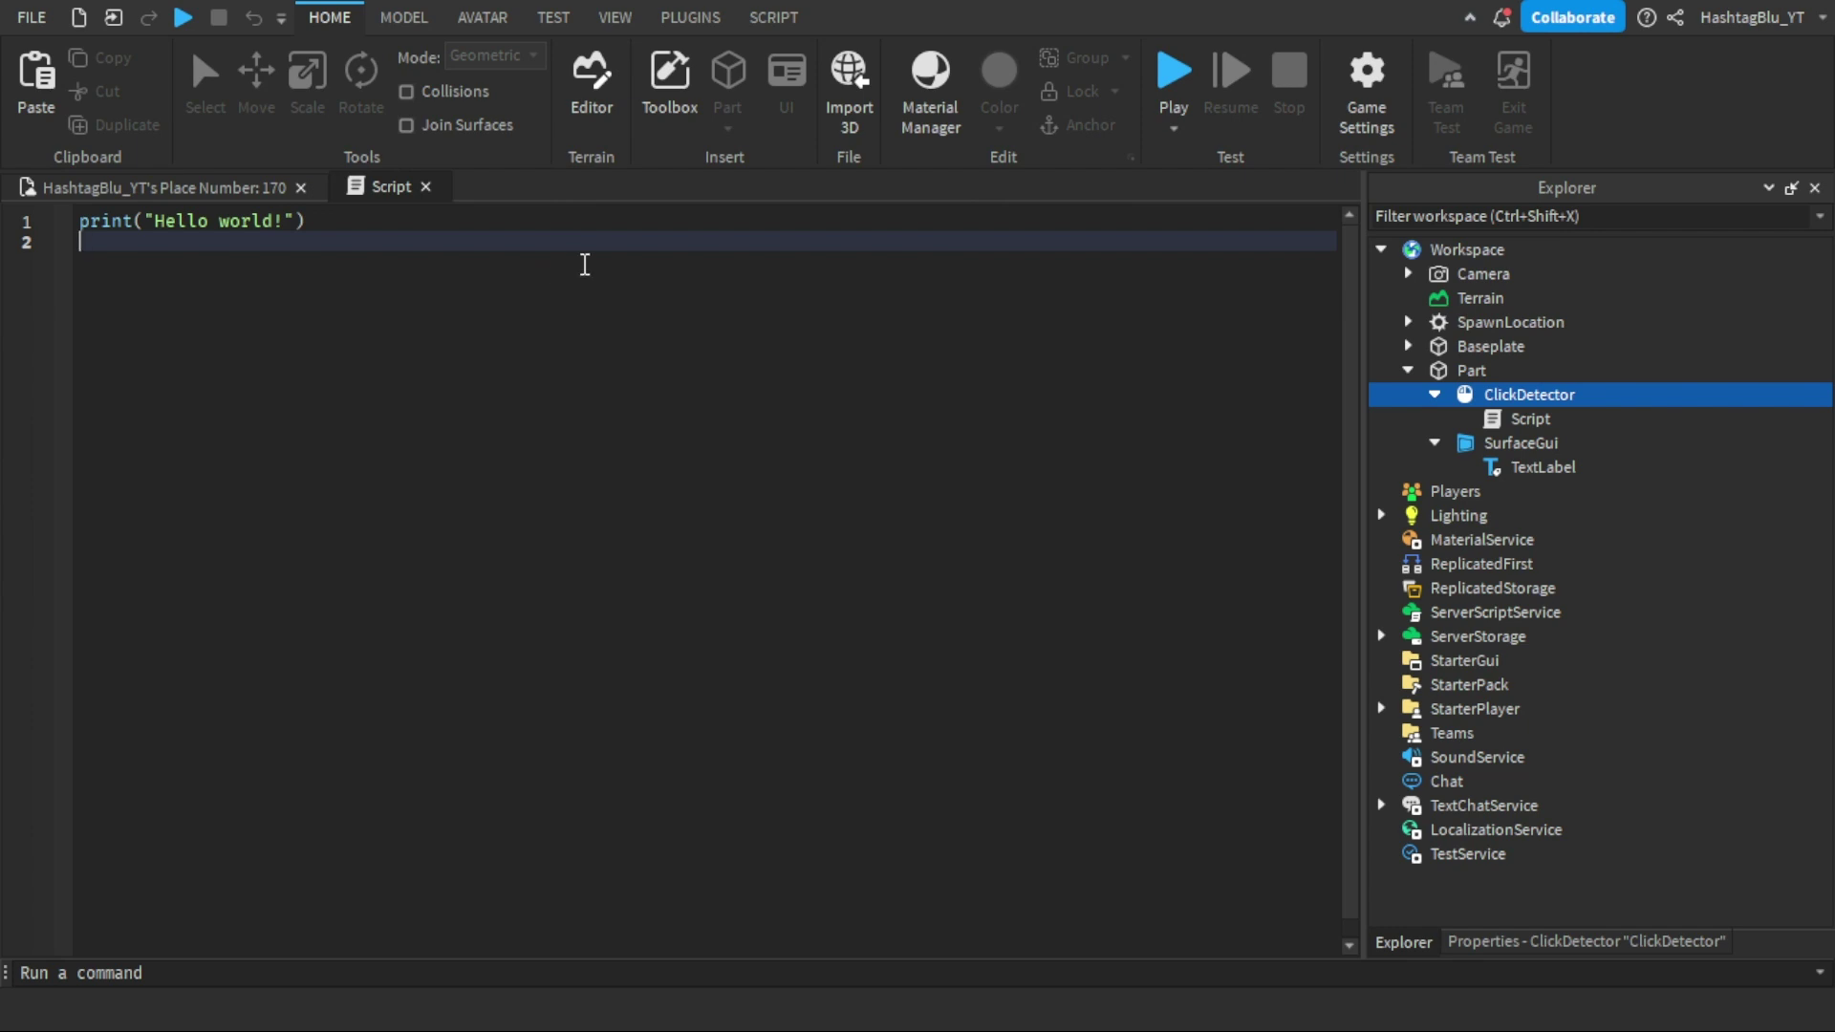
pyautogui.hotkey('ctrl', 'a')
pyautogui.write('game')
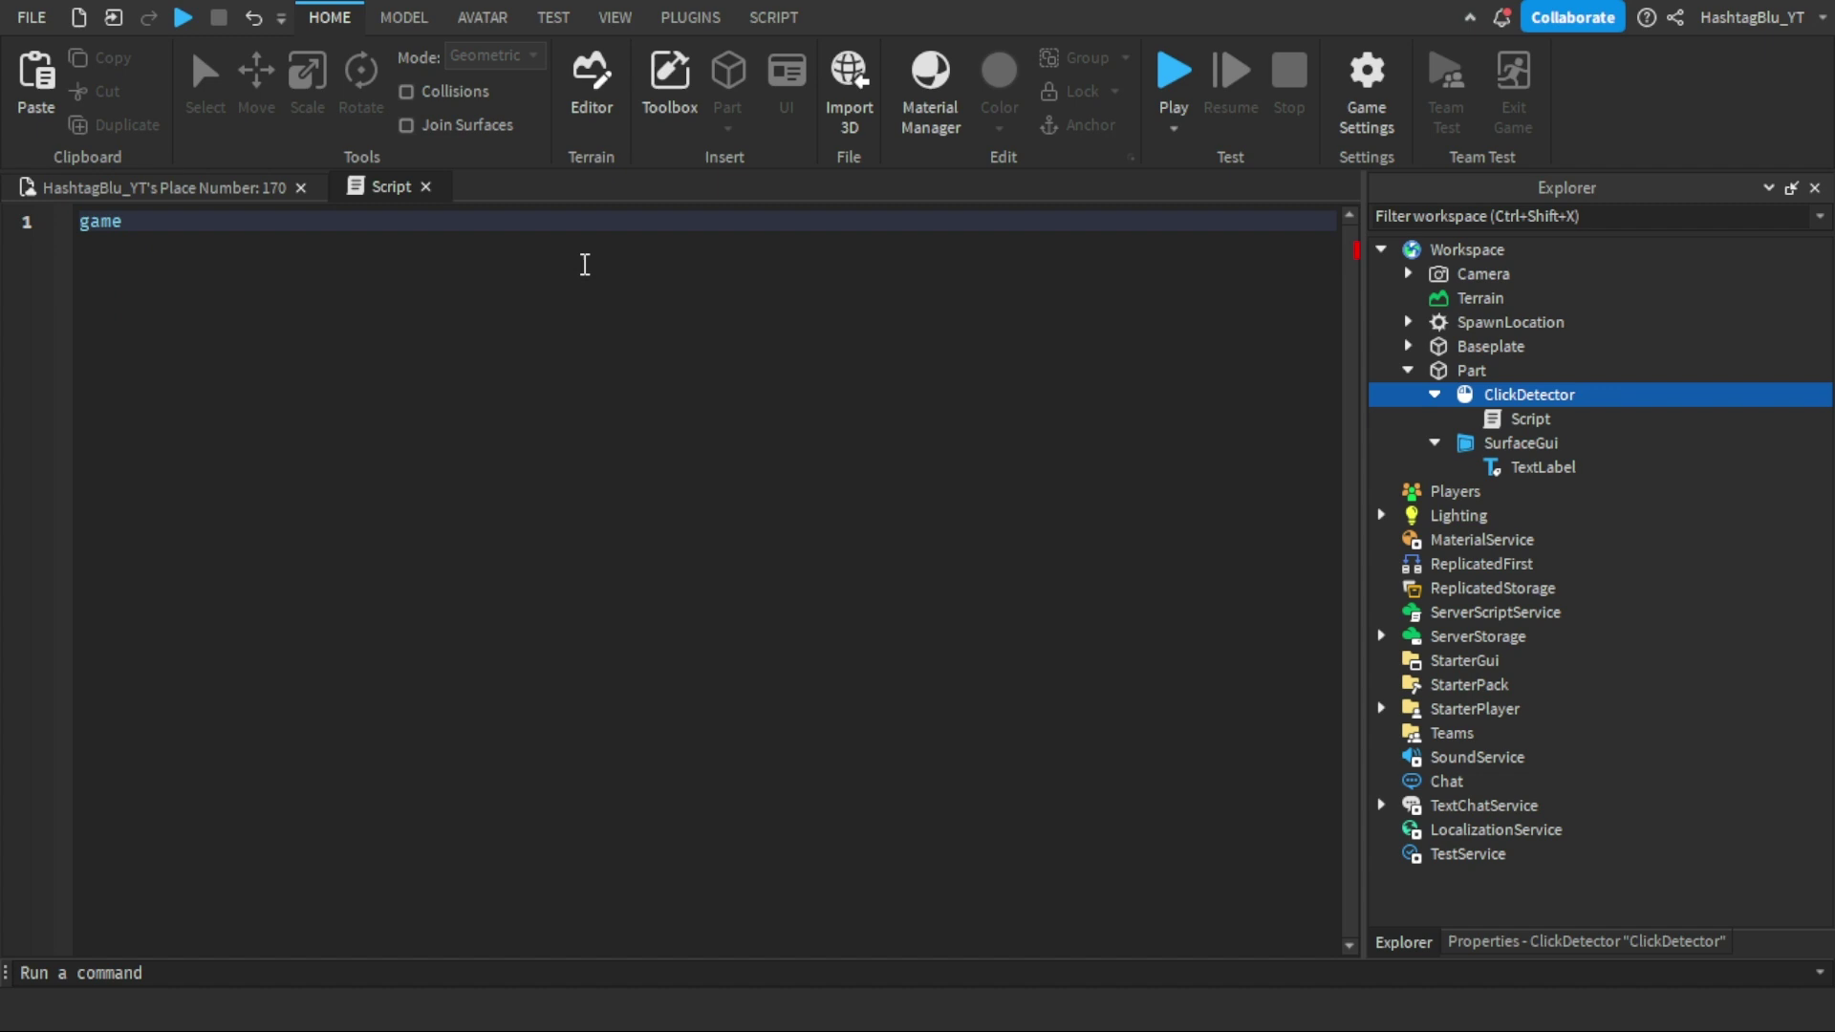
pyautogui.write('.Pla')
pyautogui.write('y')
pyautogui.press('Tab')
pyautogui.write('.Pl')
pyautogui.press('Tab')
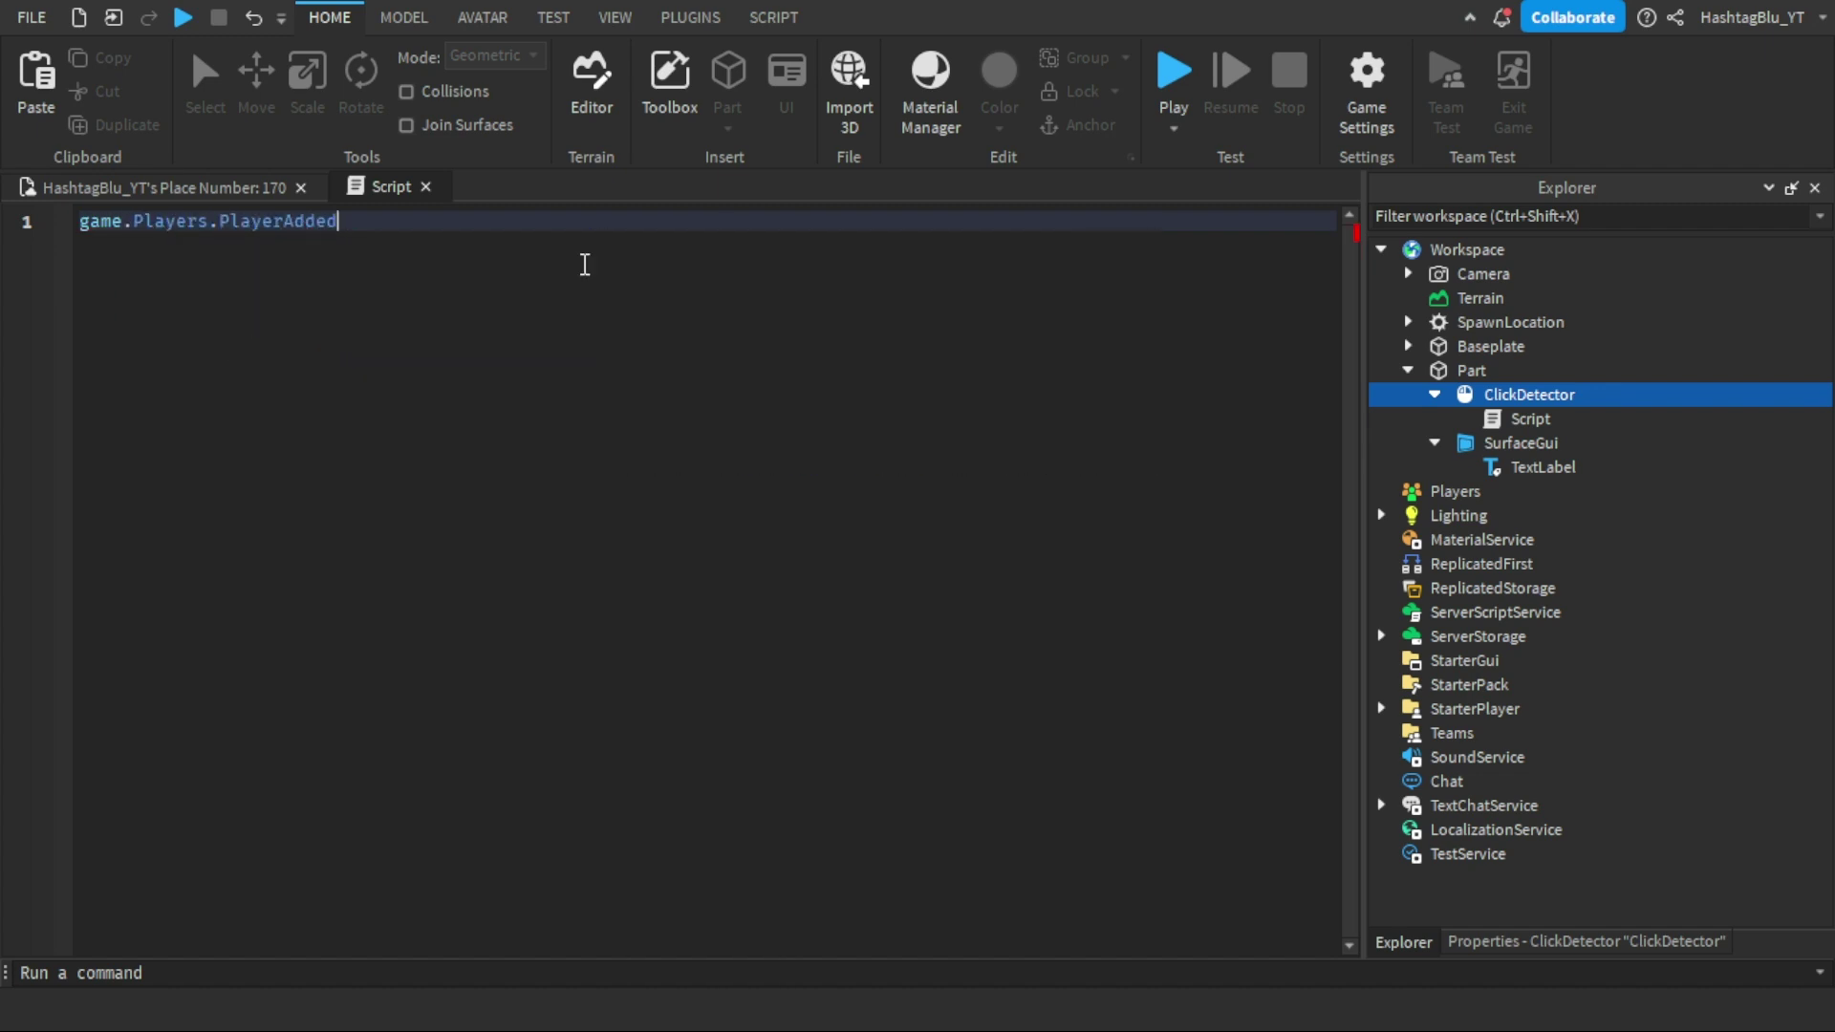
pyautogui.write(':Once(')
pyautogui.press('BackSpace')
pyautogui.press('BackSpace')
pyautogui.press('BackSpace')
# - Rewrite the line as script.Parent.MouseClick:Connect(function() with an empty body
pyautogui.hotkey('ctrl', 'a')
pyautogui.write('script.Parent')
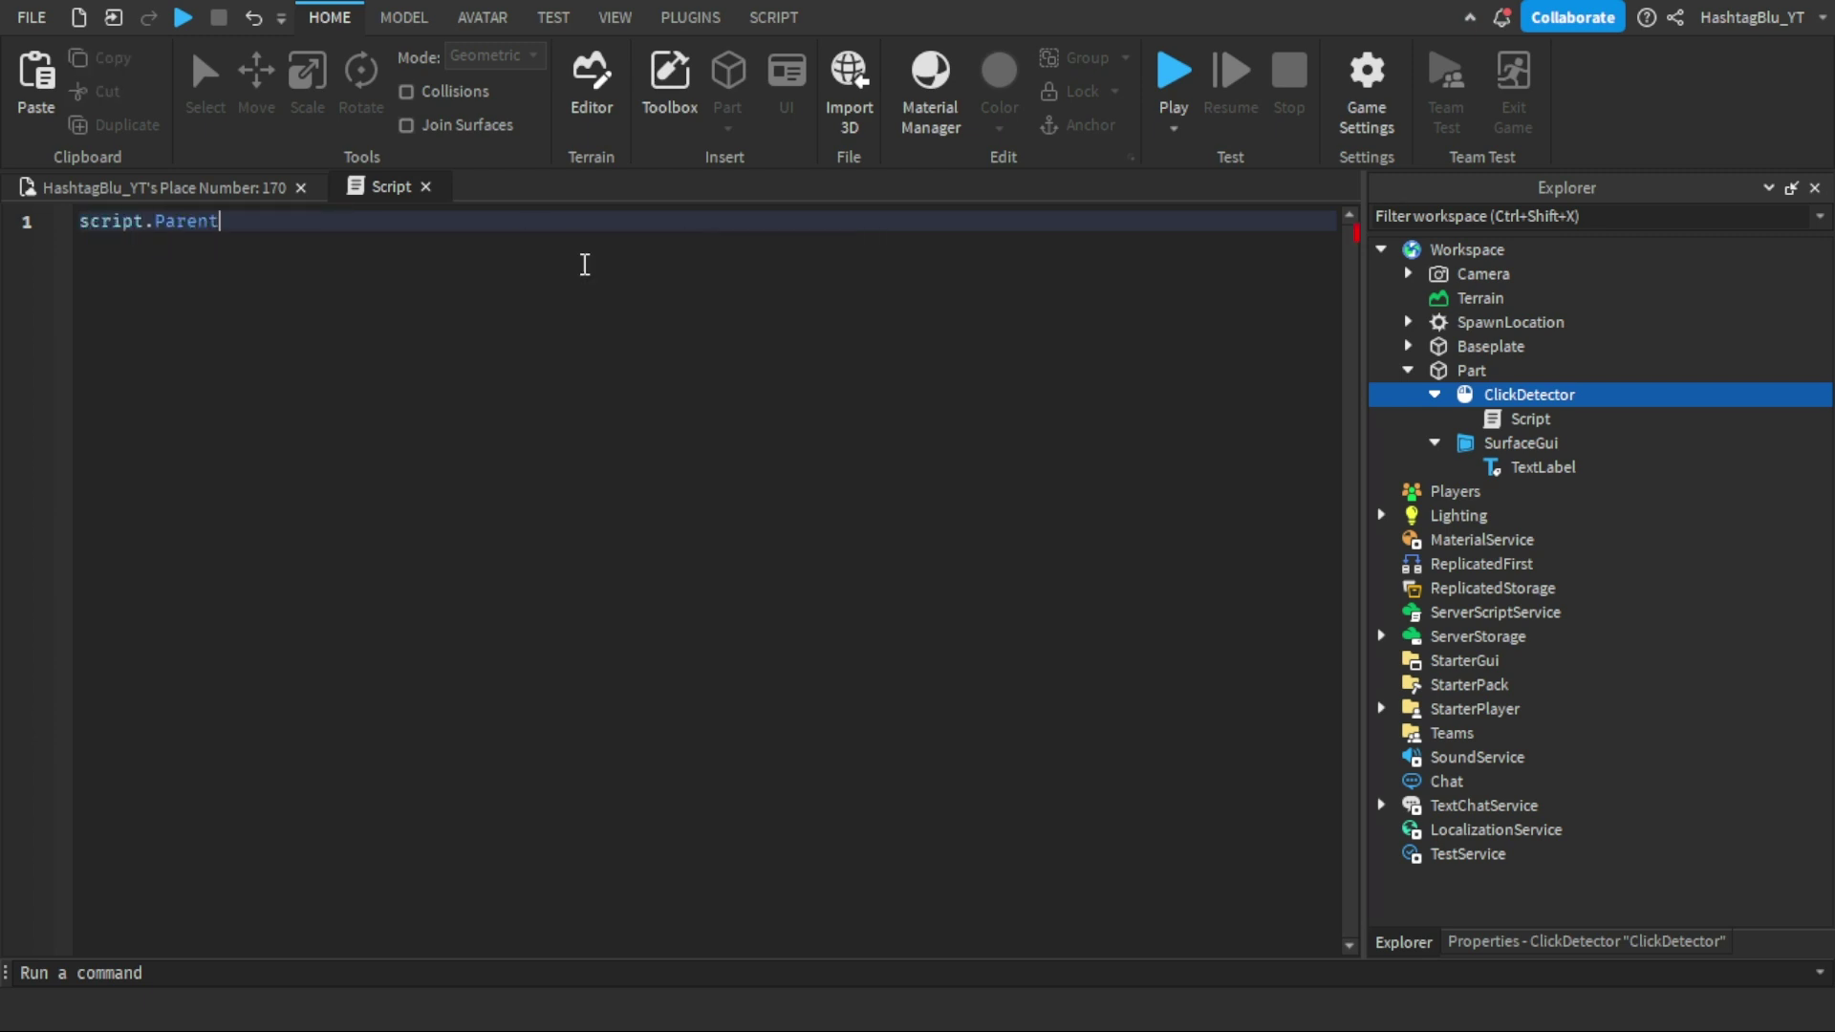
pyautogui.write('.mo')
pyautogui.press('Tab')
pyautogui.write(':Once(')
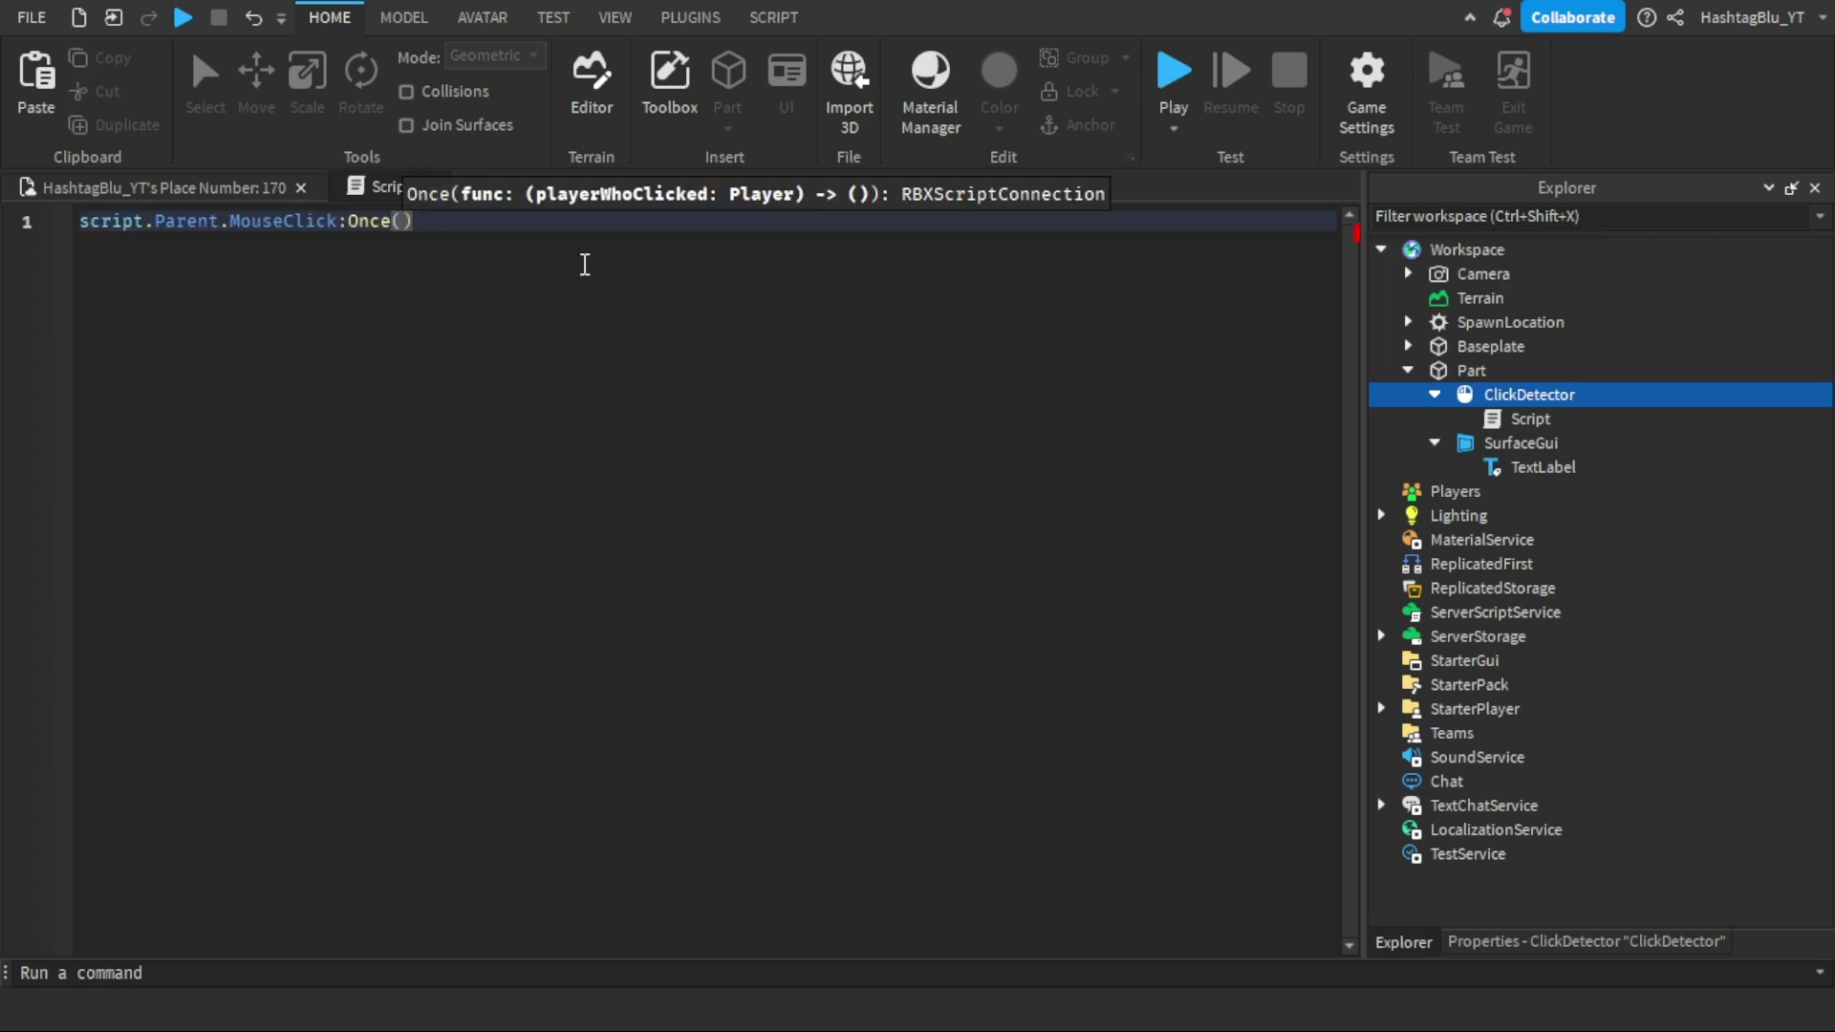
pyautogui.press('BackSpace')
pyautogui.press('BackSpace')
pyautogui.press('BackSpace')
pyautogui.press('BackSpace')
pyautogui.press('BackSpace')
pyautogui.press('BackSpace')
pyautogui.write('k')
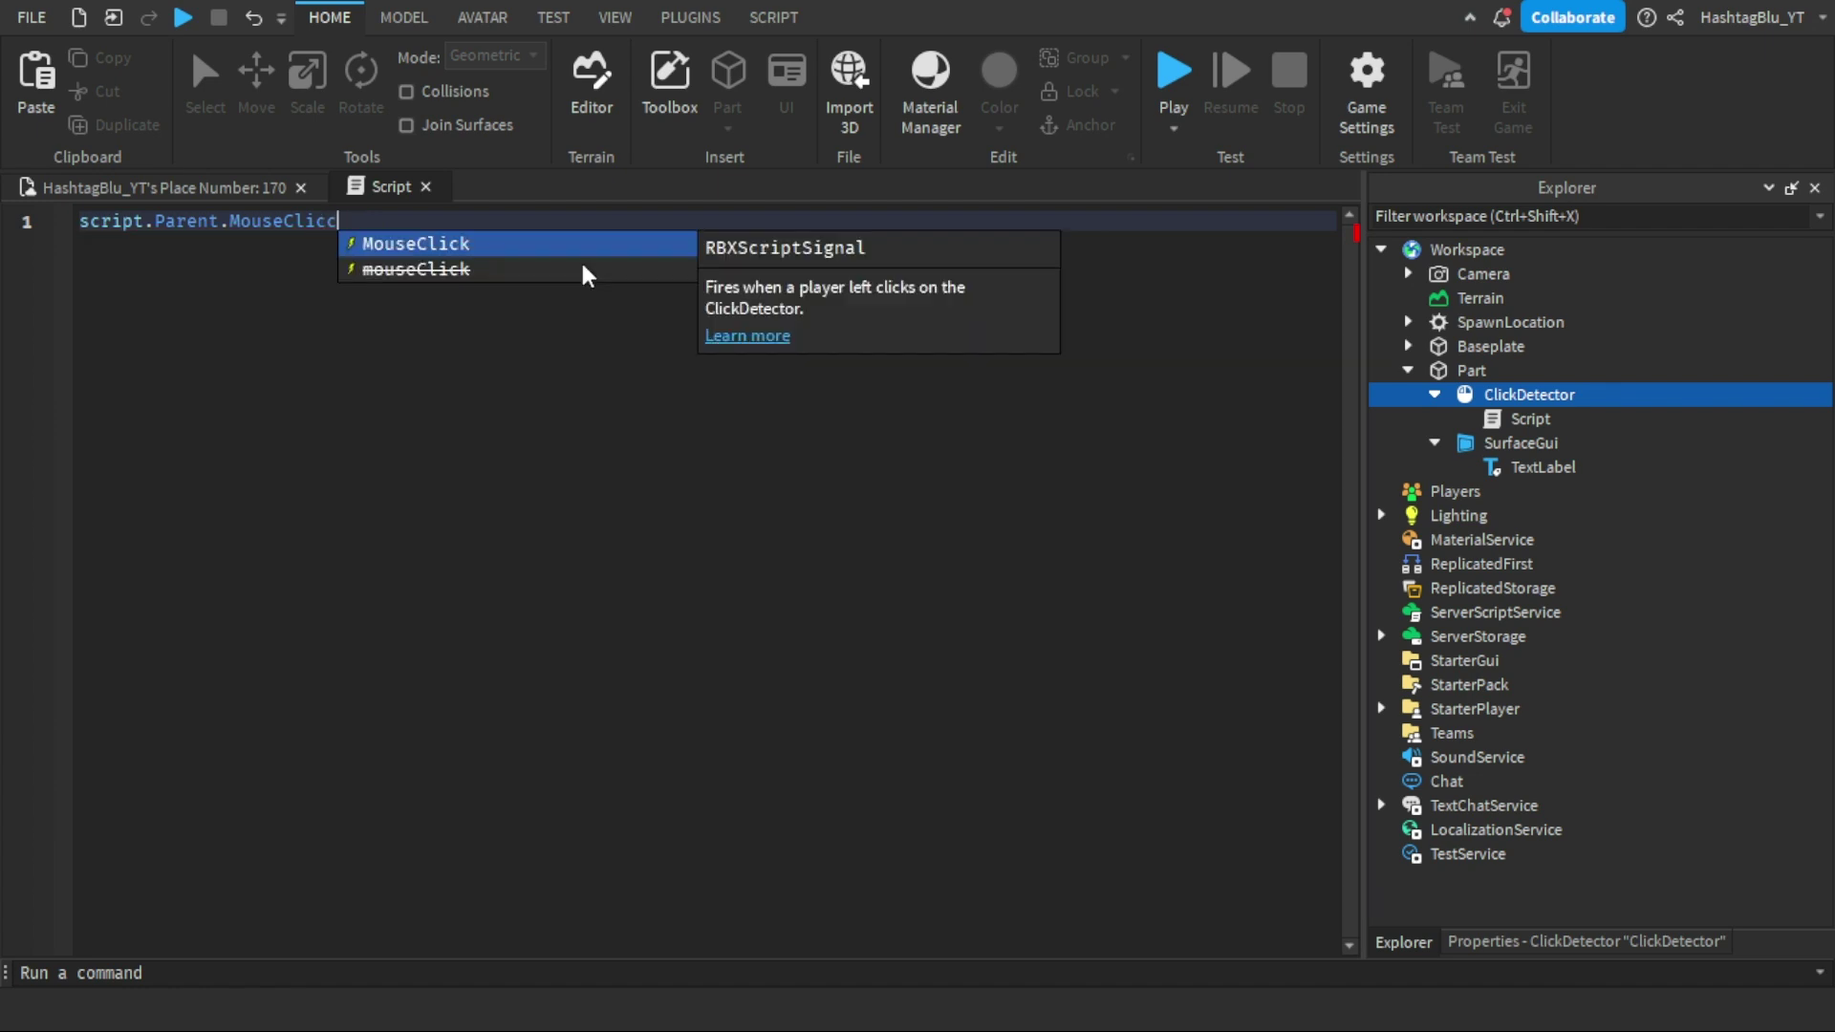
pyautogui.press('BackSpace')
pyautogui.press('BackSpace')
pyautogui.write('ck:')
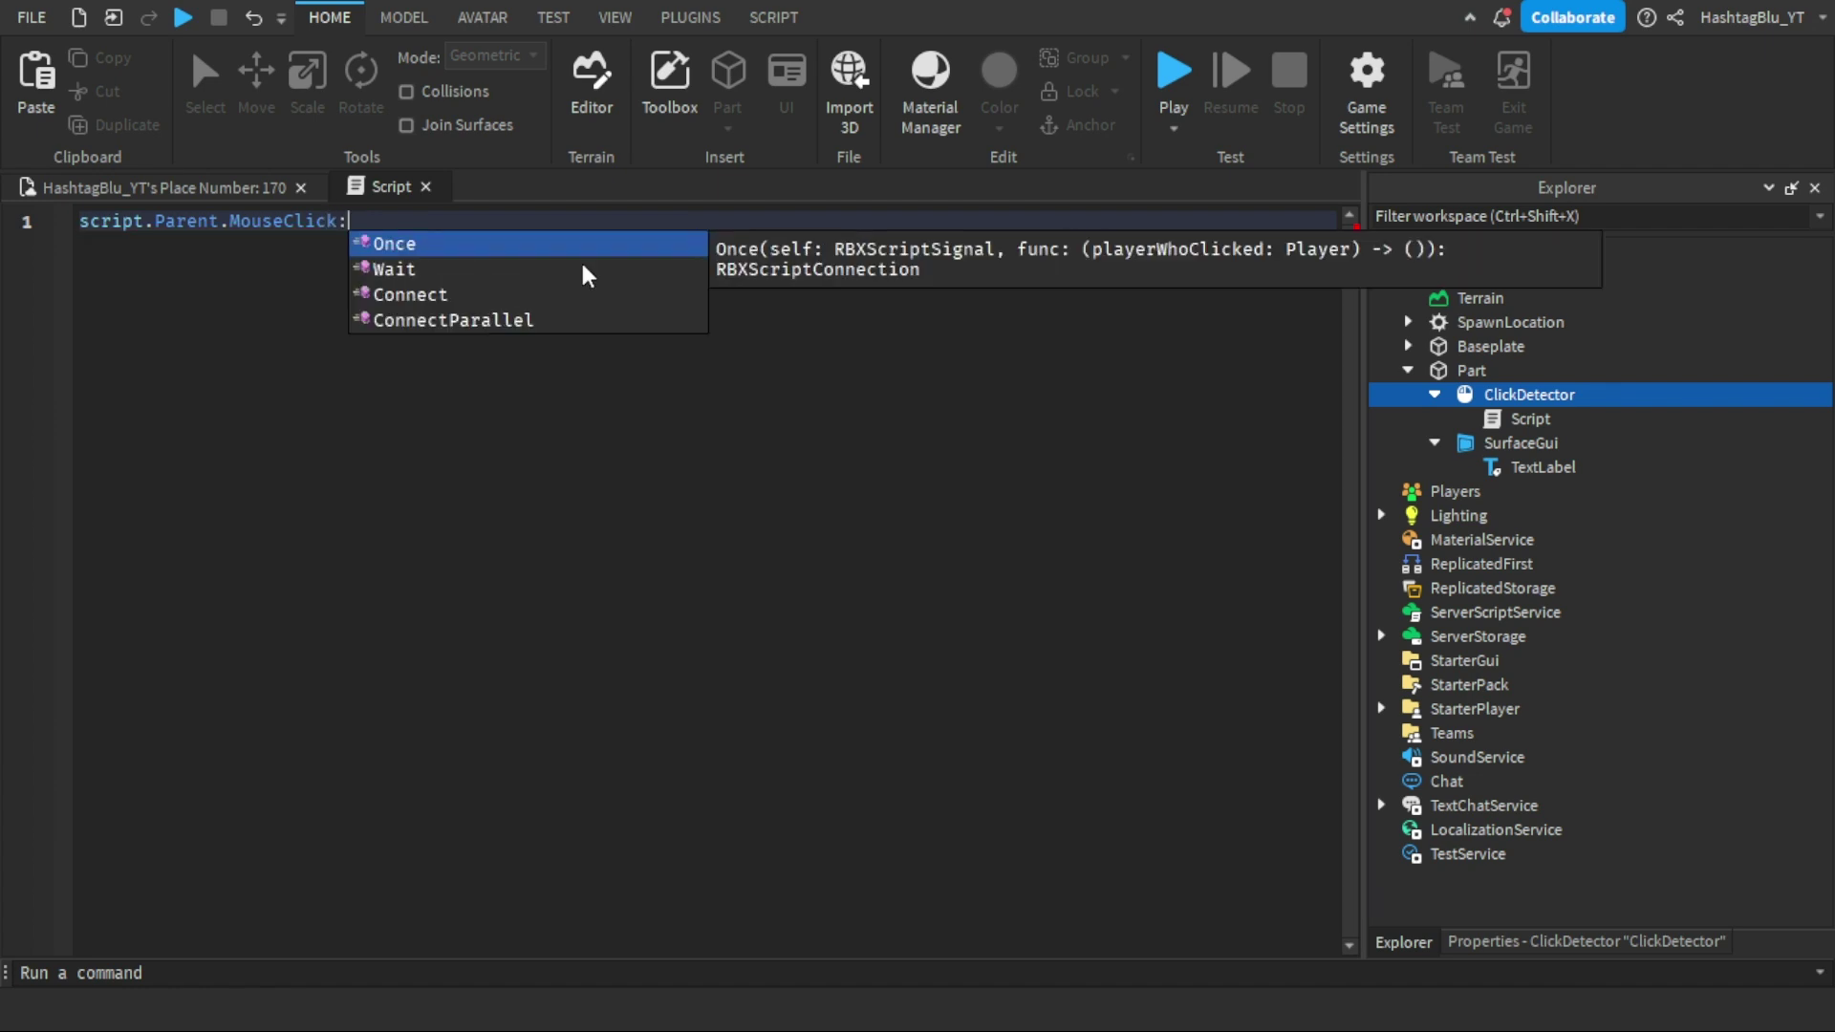
pyautogui.write('Connect(function(')
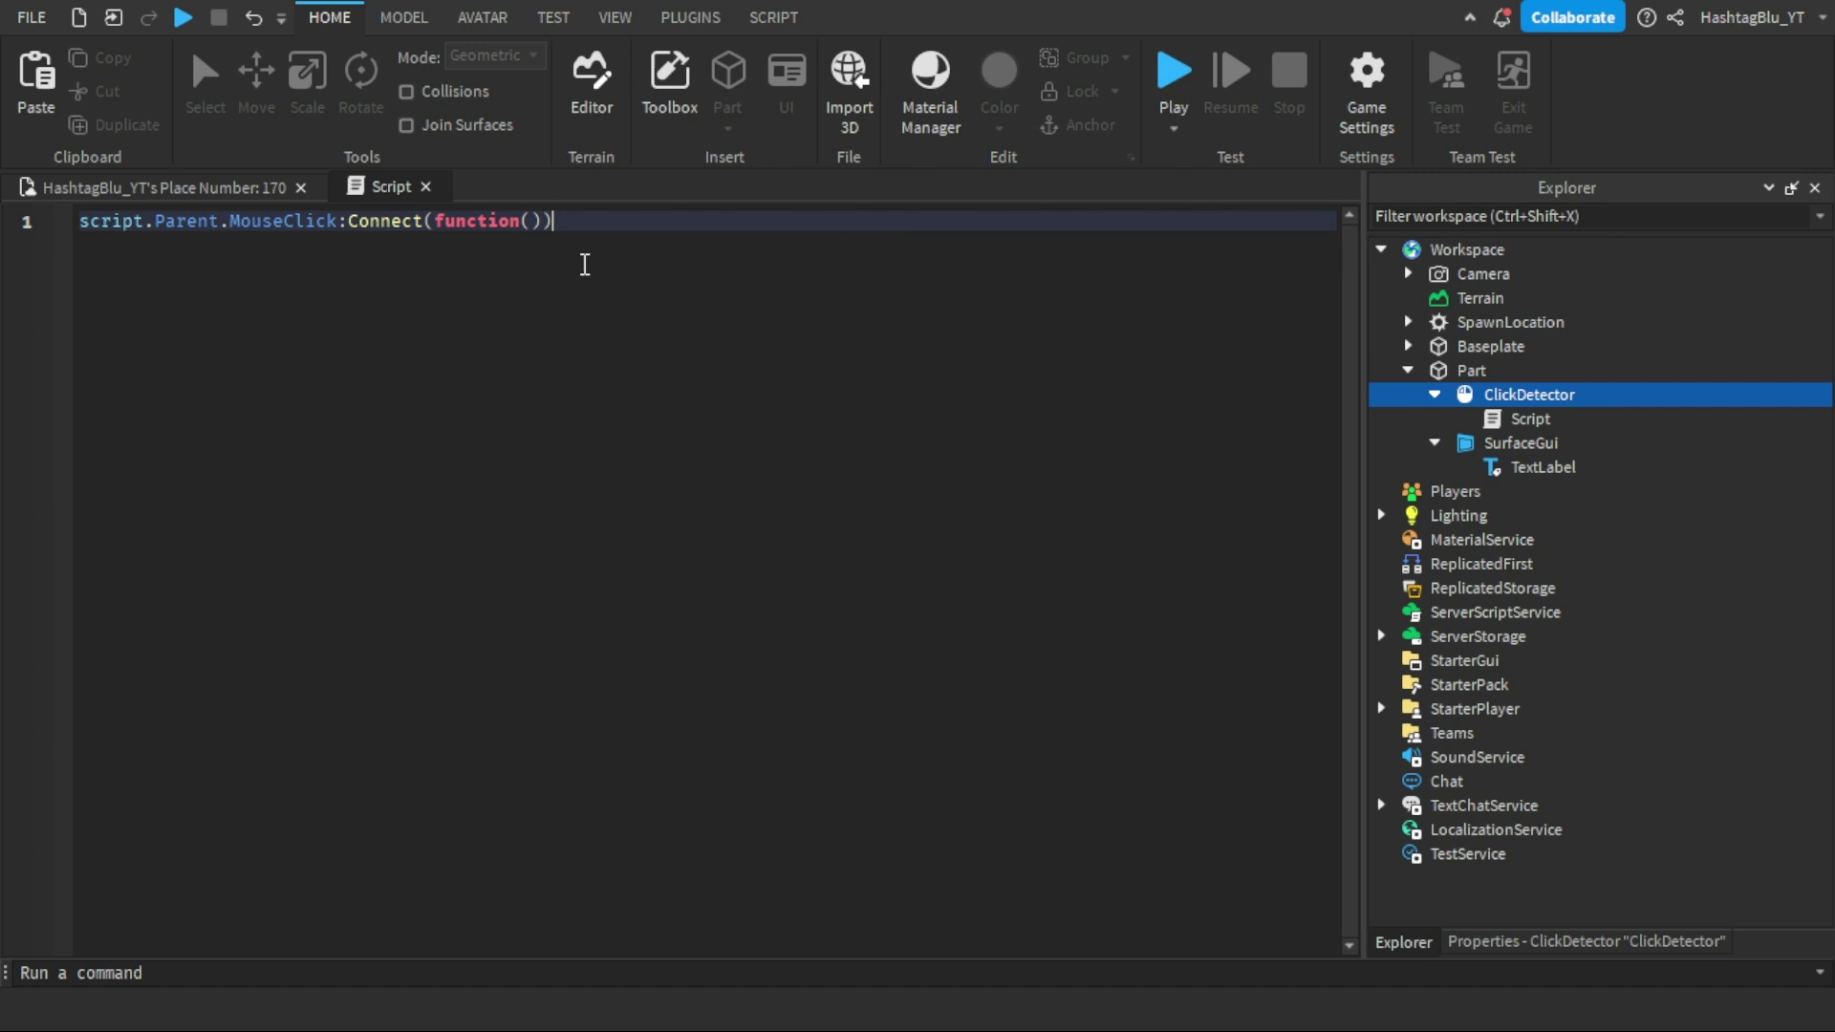
pyautogui.press('Right')
pyautogui.press('Return')
pyautogui.press('Return')
pyautogui.press('Return')
pyautogui.press('Up')
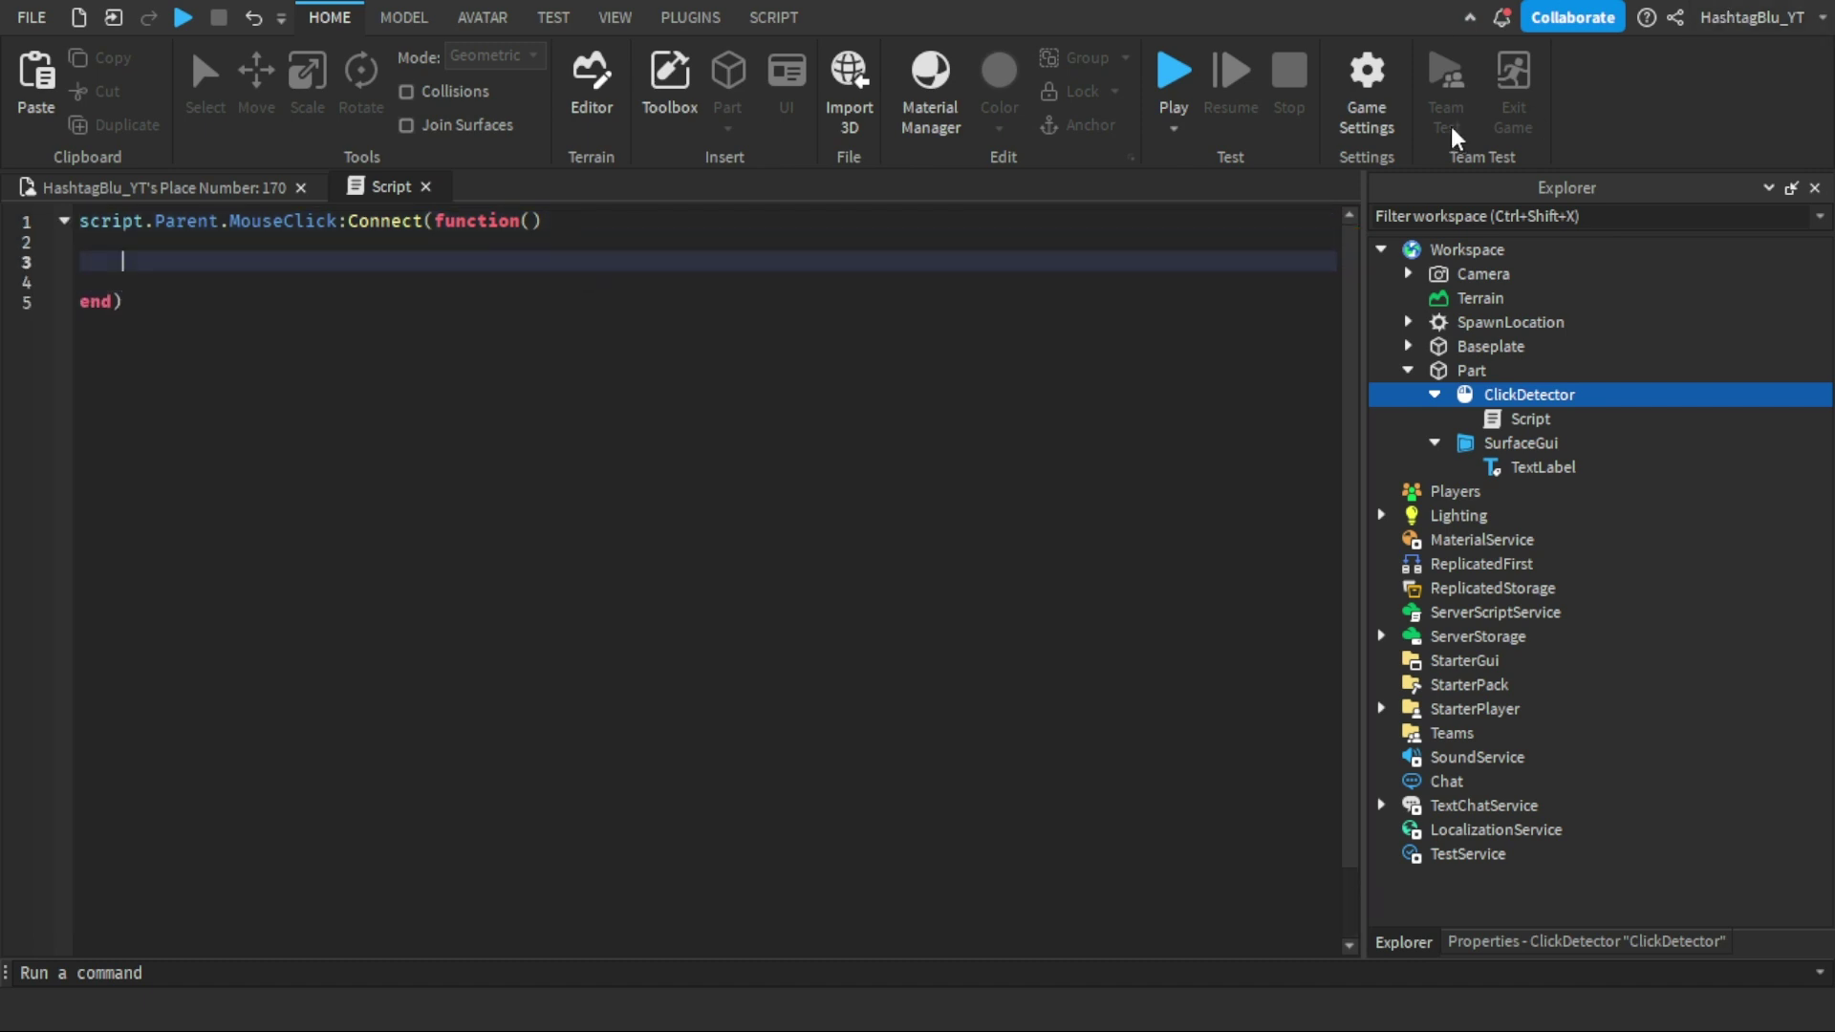
# - Set Max Players to 1 under Places > Configure Place and save
pyautogui.click(1366, 92)
pyautogui.click(329, 380)
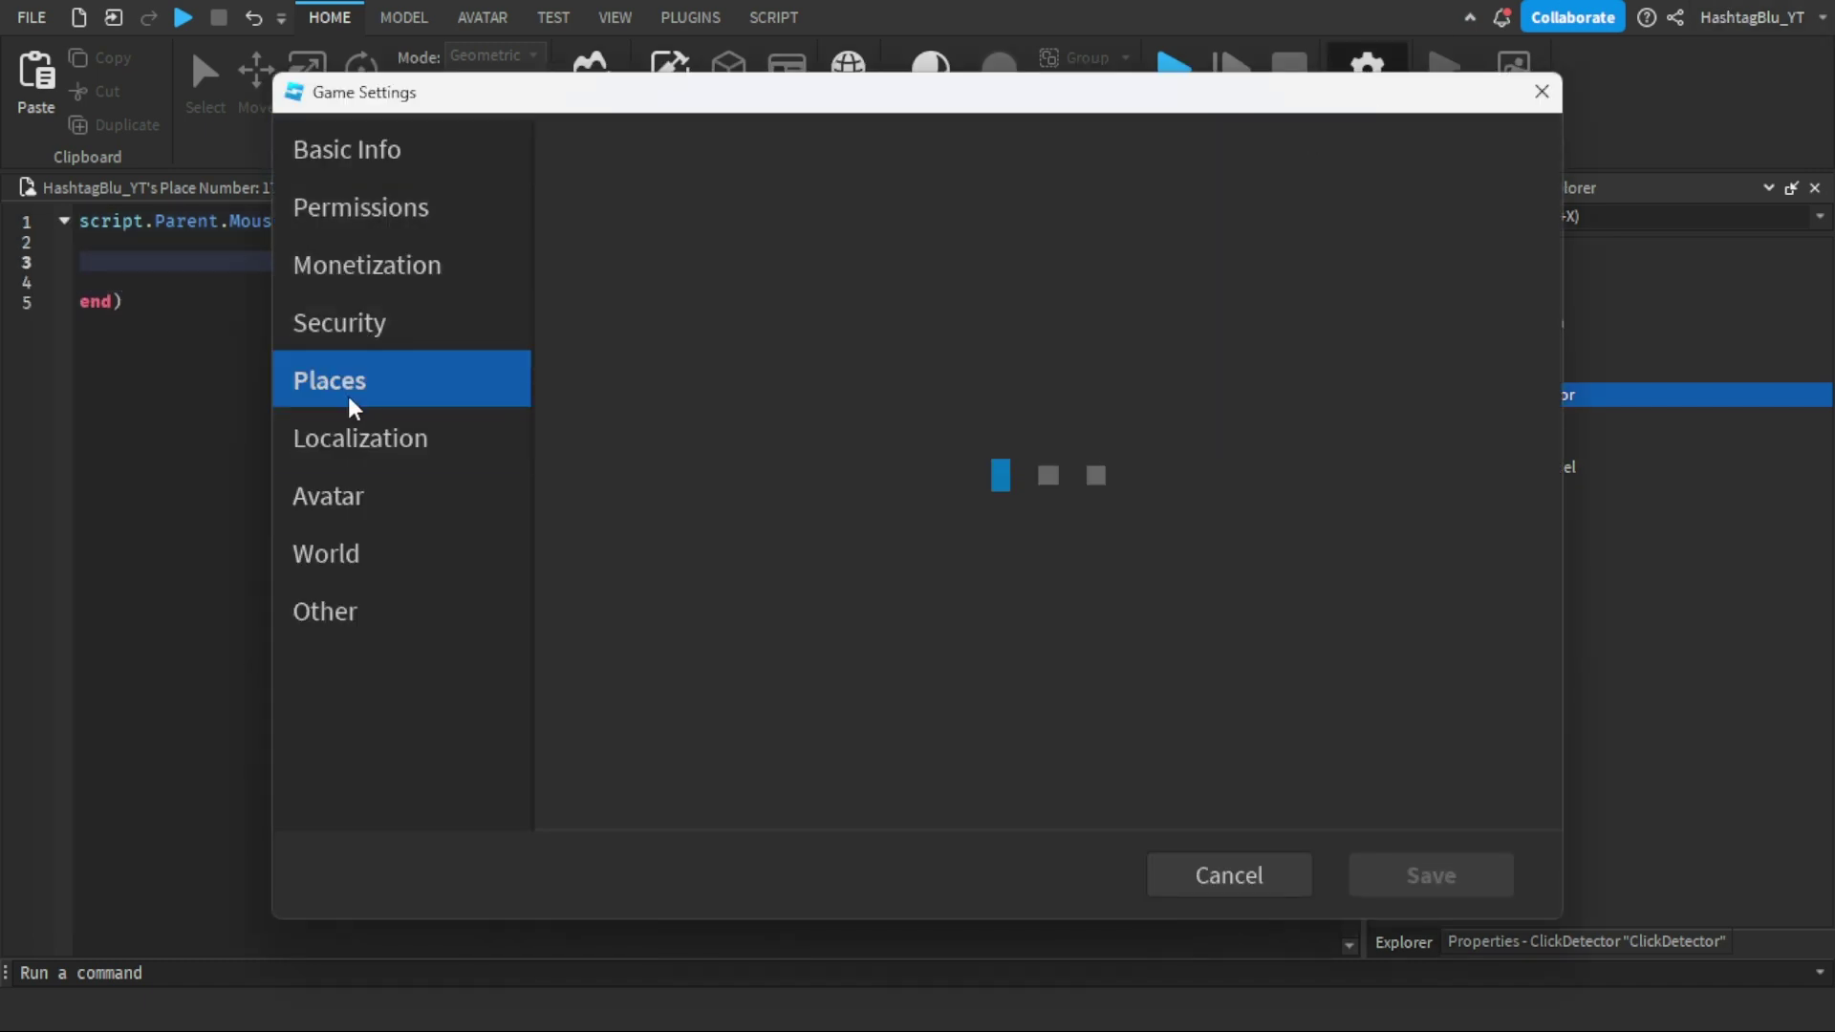
pyautogui.click(1488, 351)
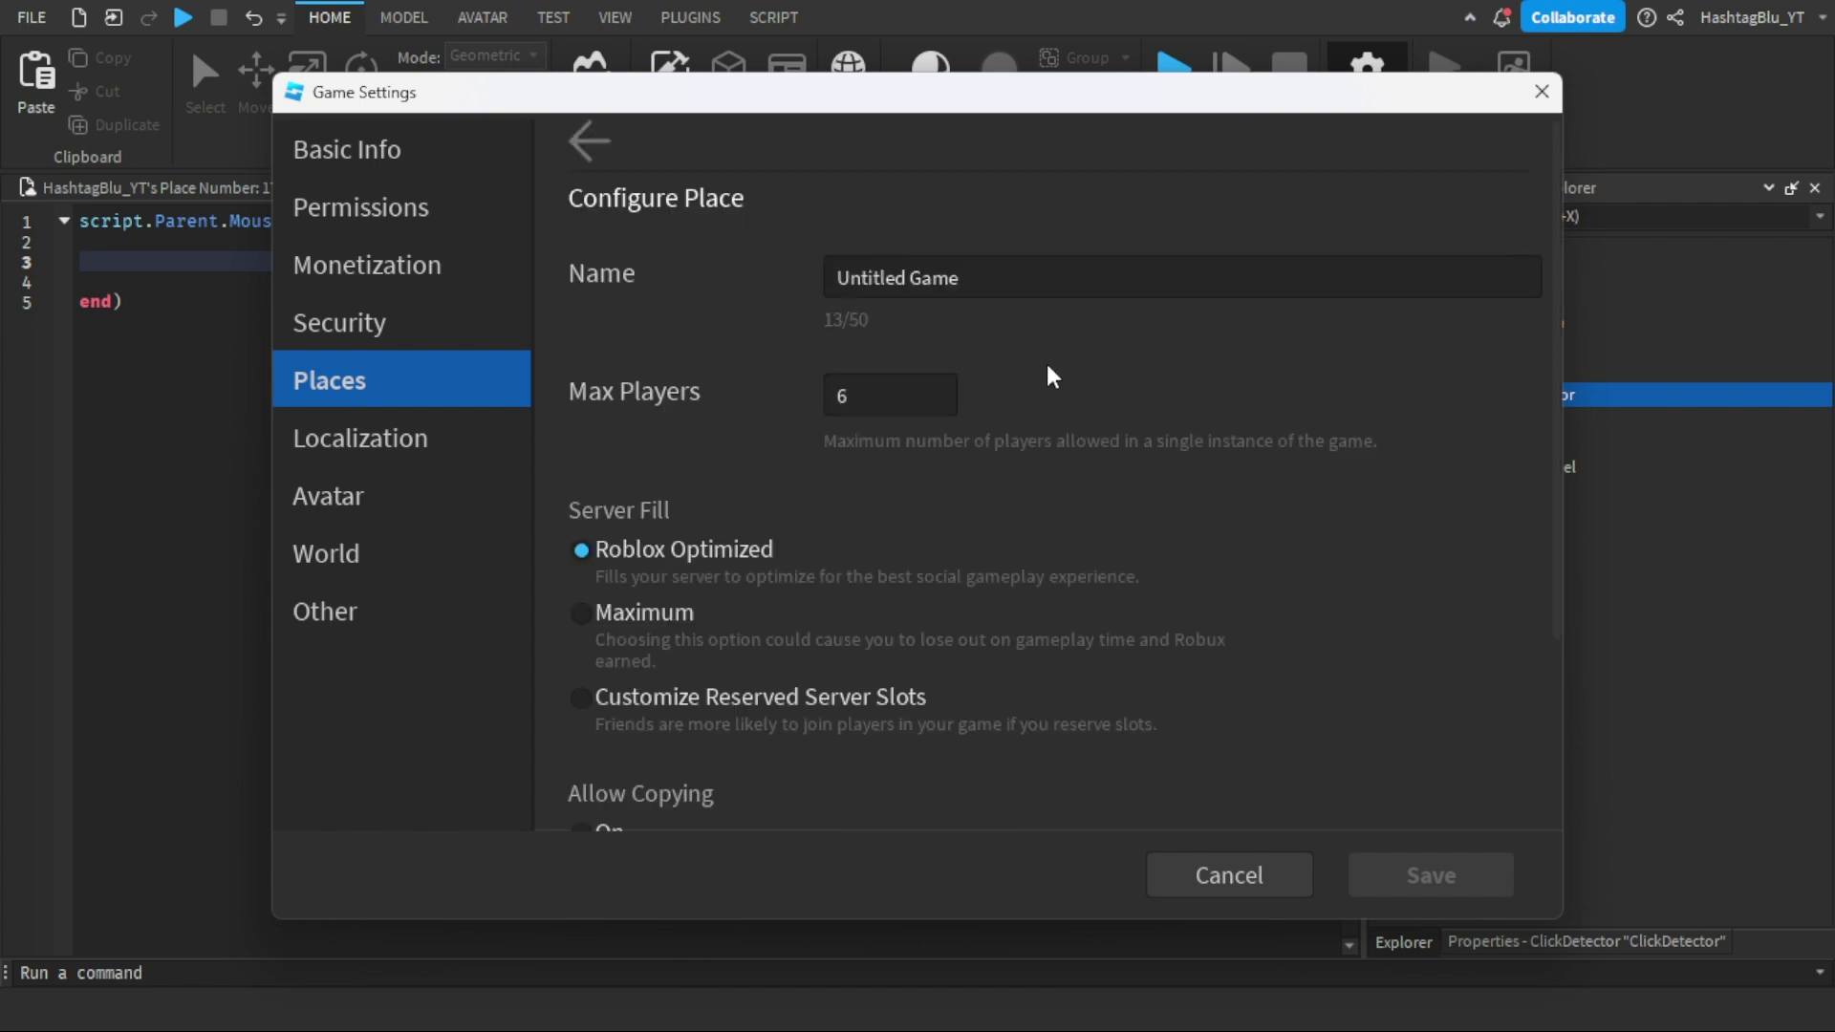
pyautogui.doubleClick(890, 396)
pyautogui.write('1')
pyautogui.click(1431, 874)
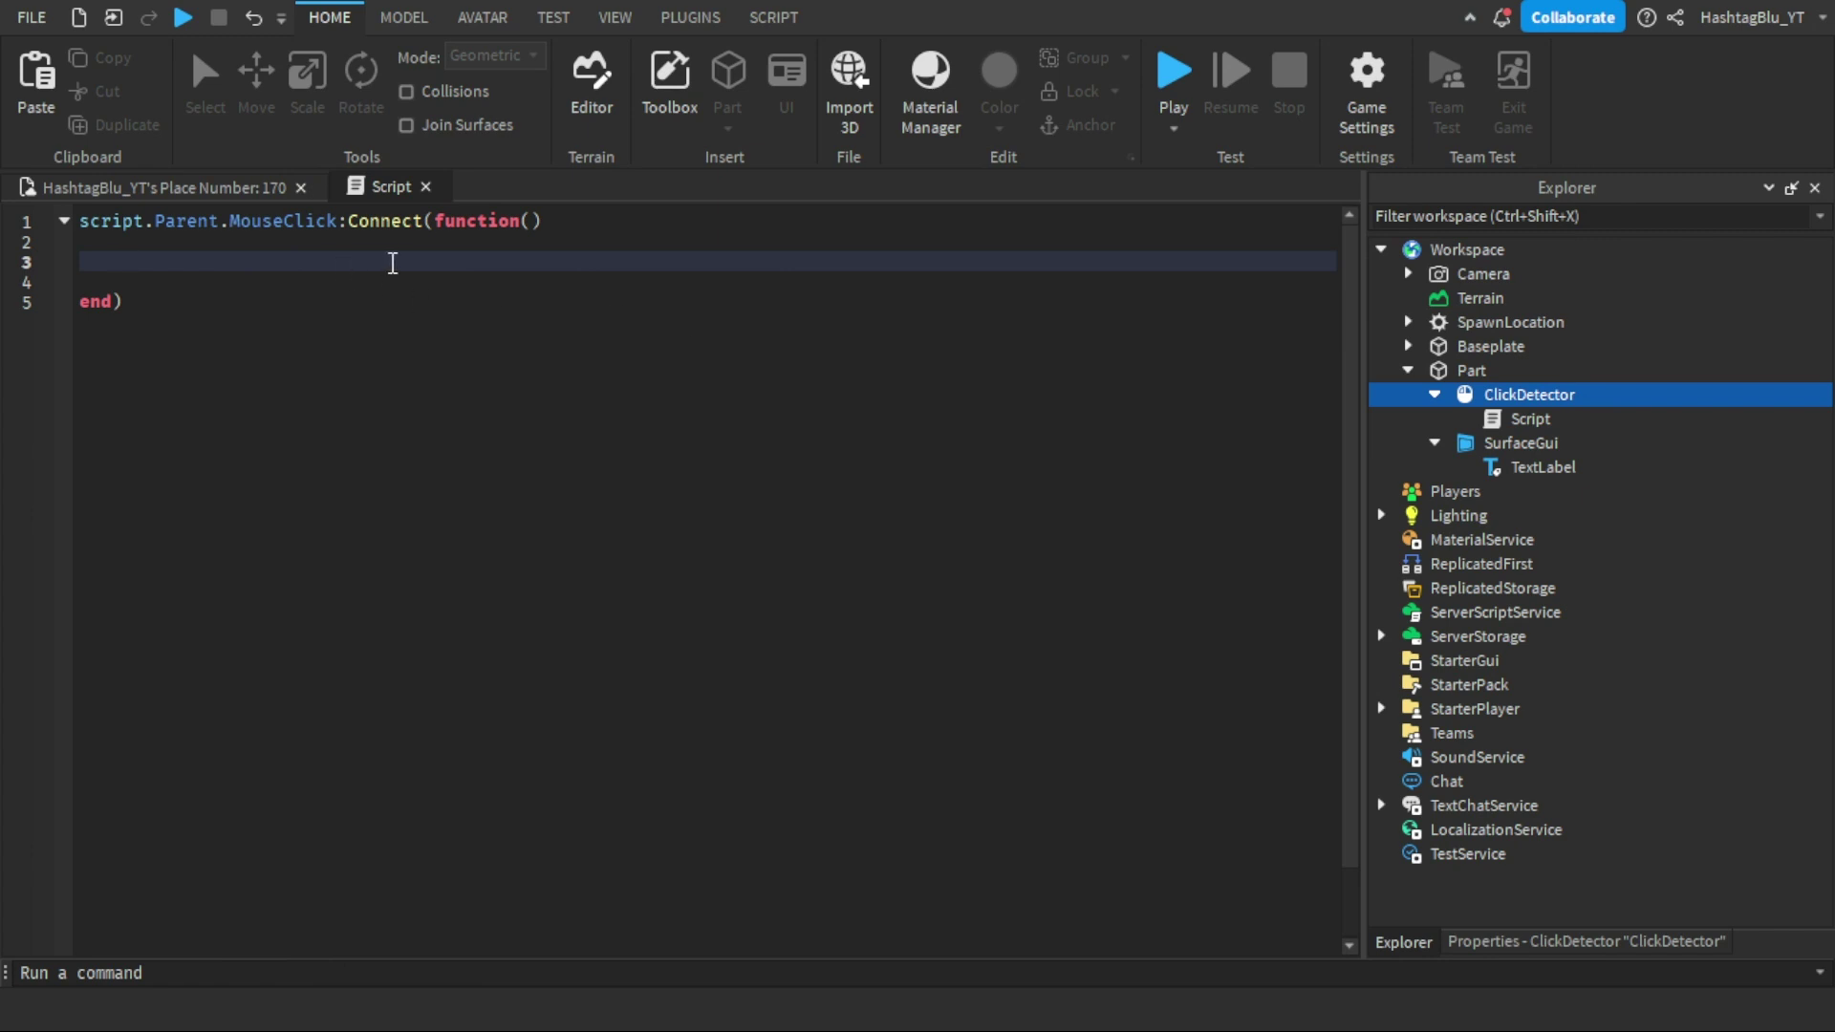
pyautogui.write('l')
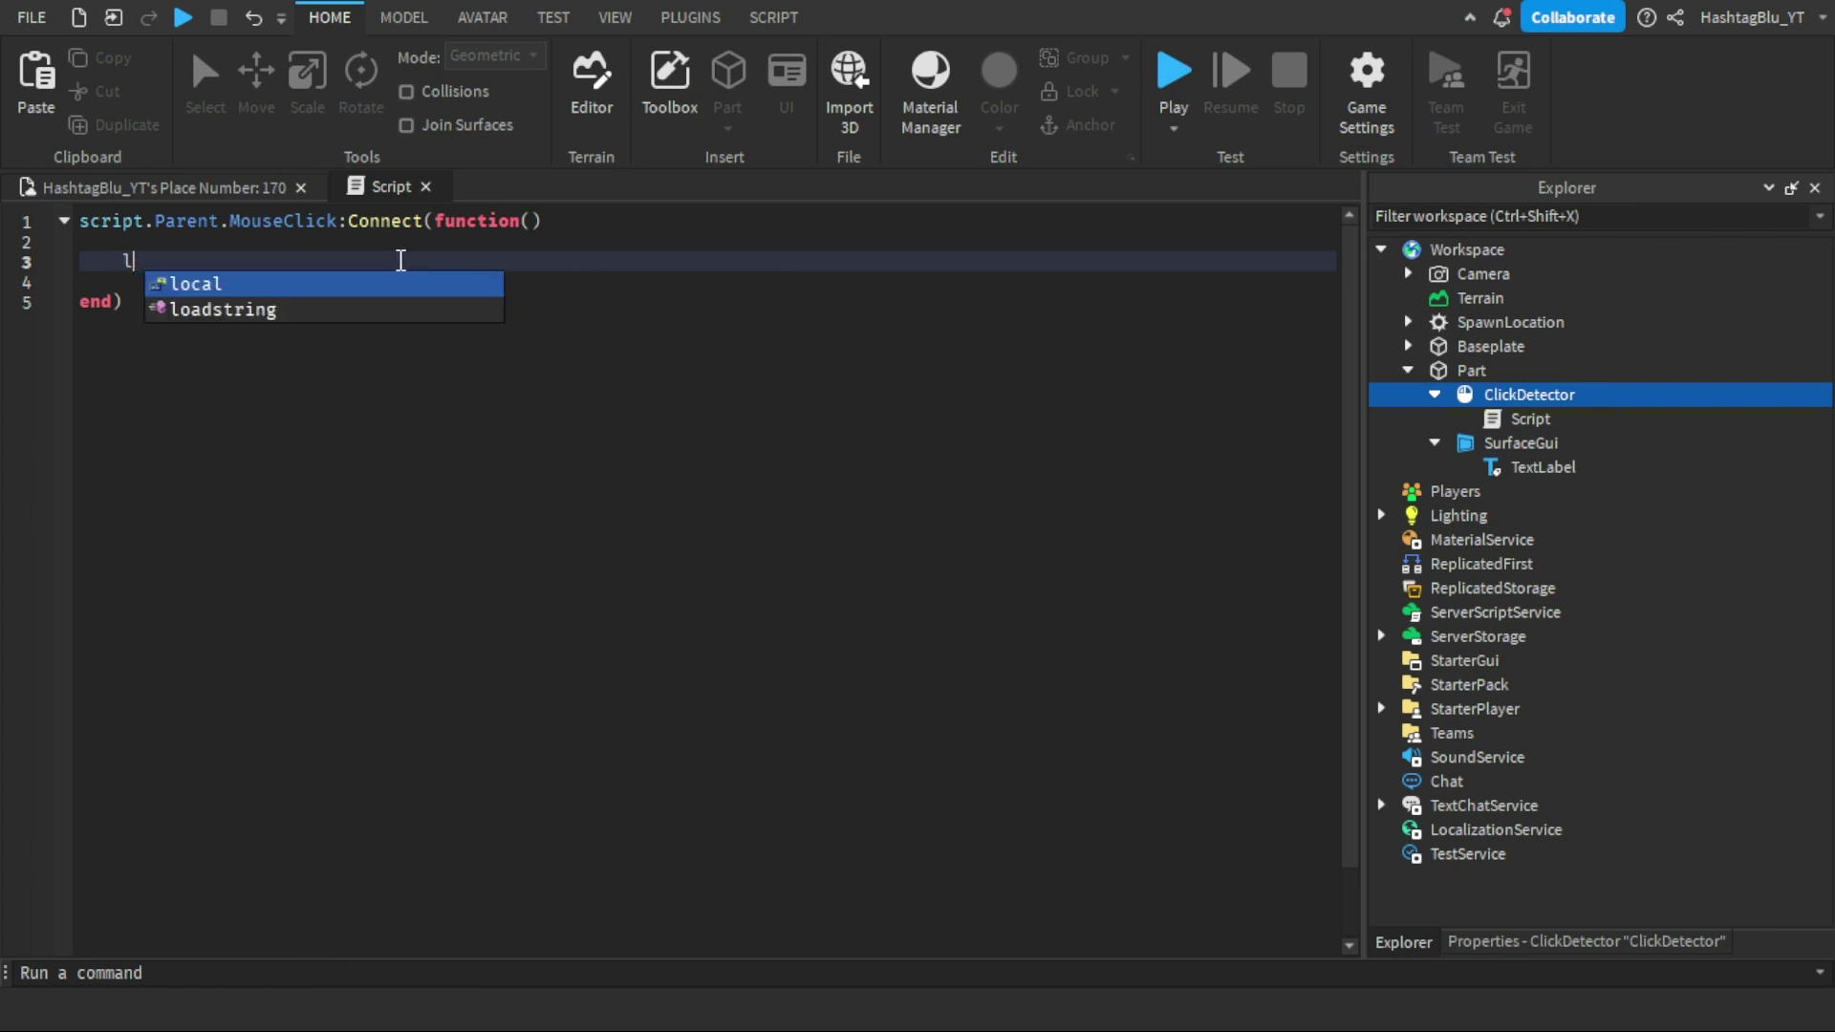
pyautogui.write('ocal httpServic')
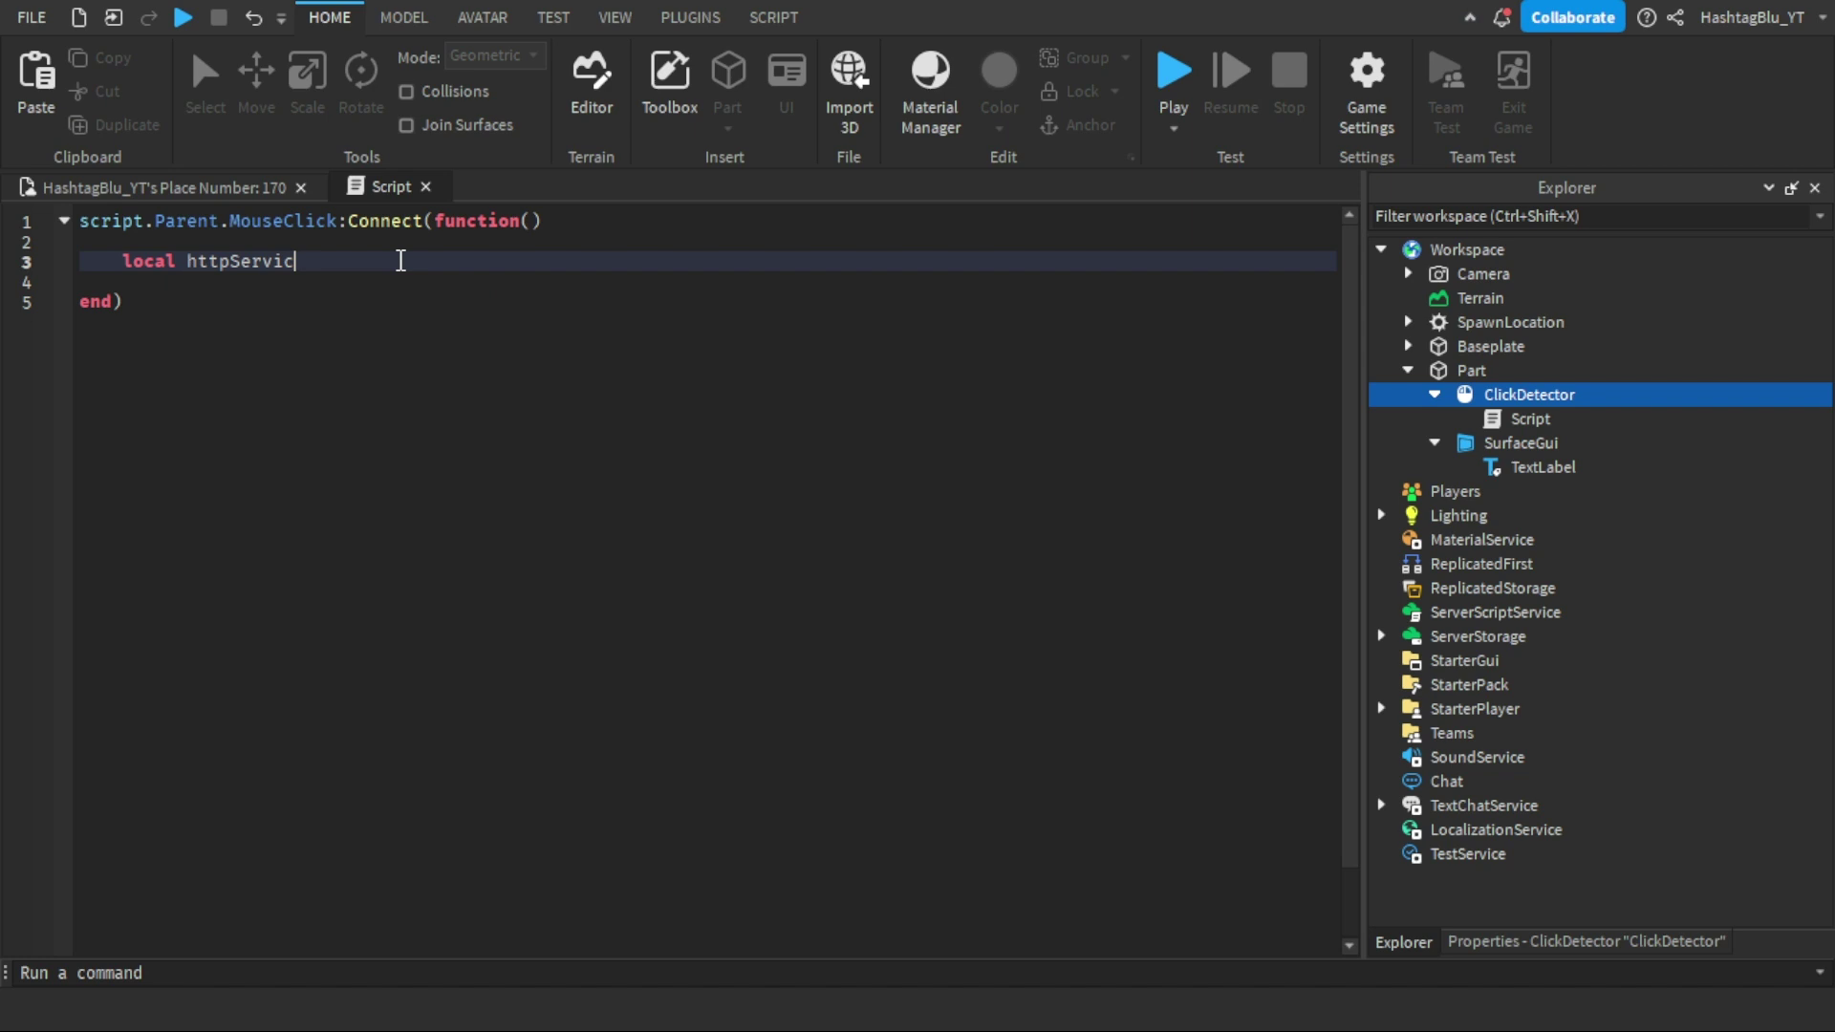
pyautogui.write('e = game:ge')
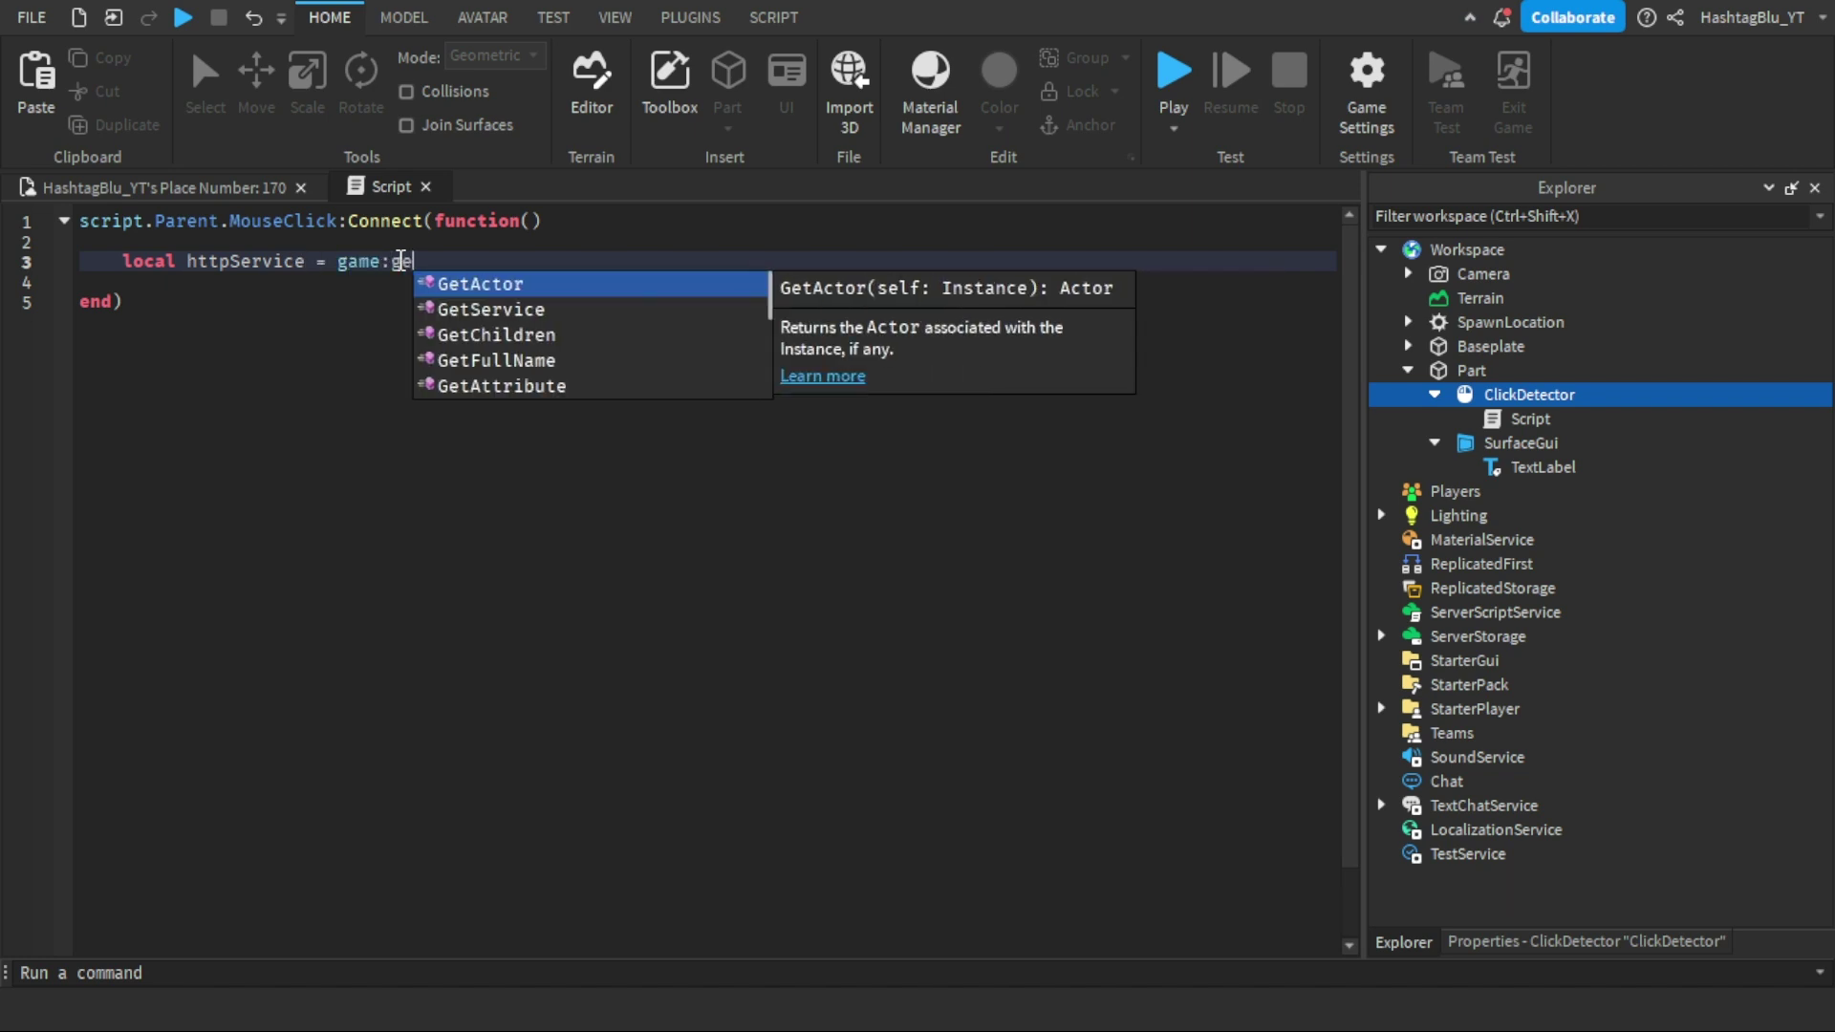
# - Write local httpService = game:GetService("HttpService") in the click function
pyautogui.press('Down')
pyautogui.press('Return')
pyautogui.write('htt')
pyautogui.press('Return')
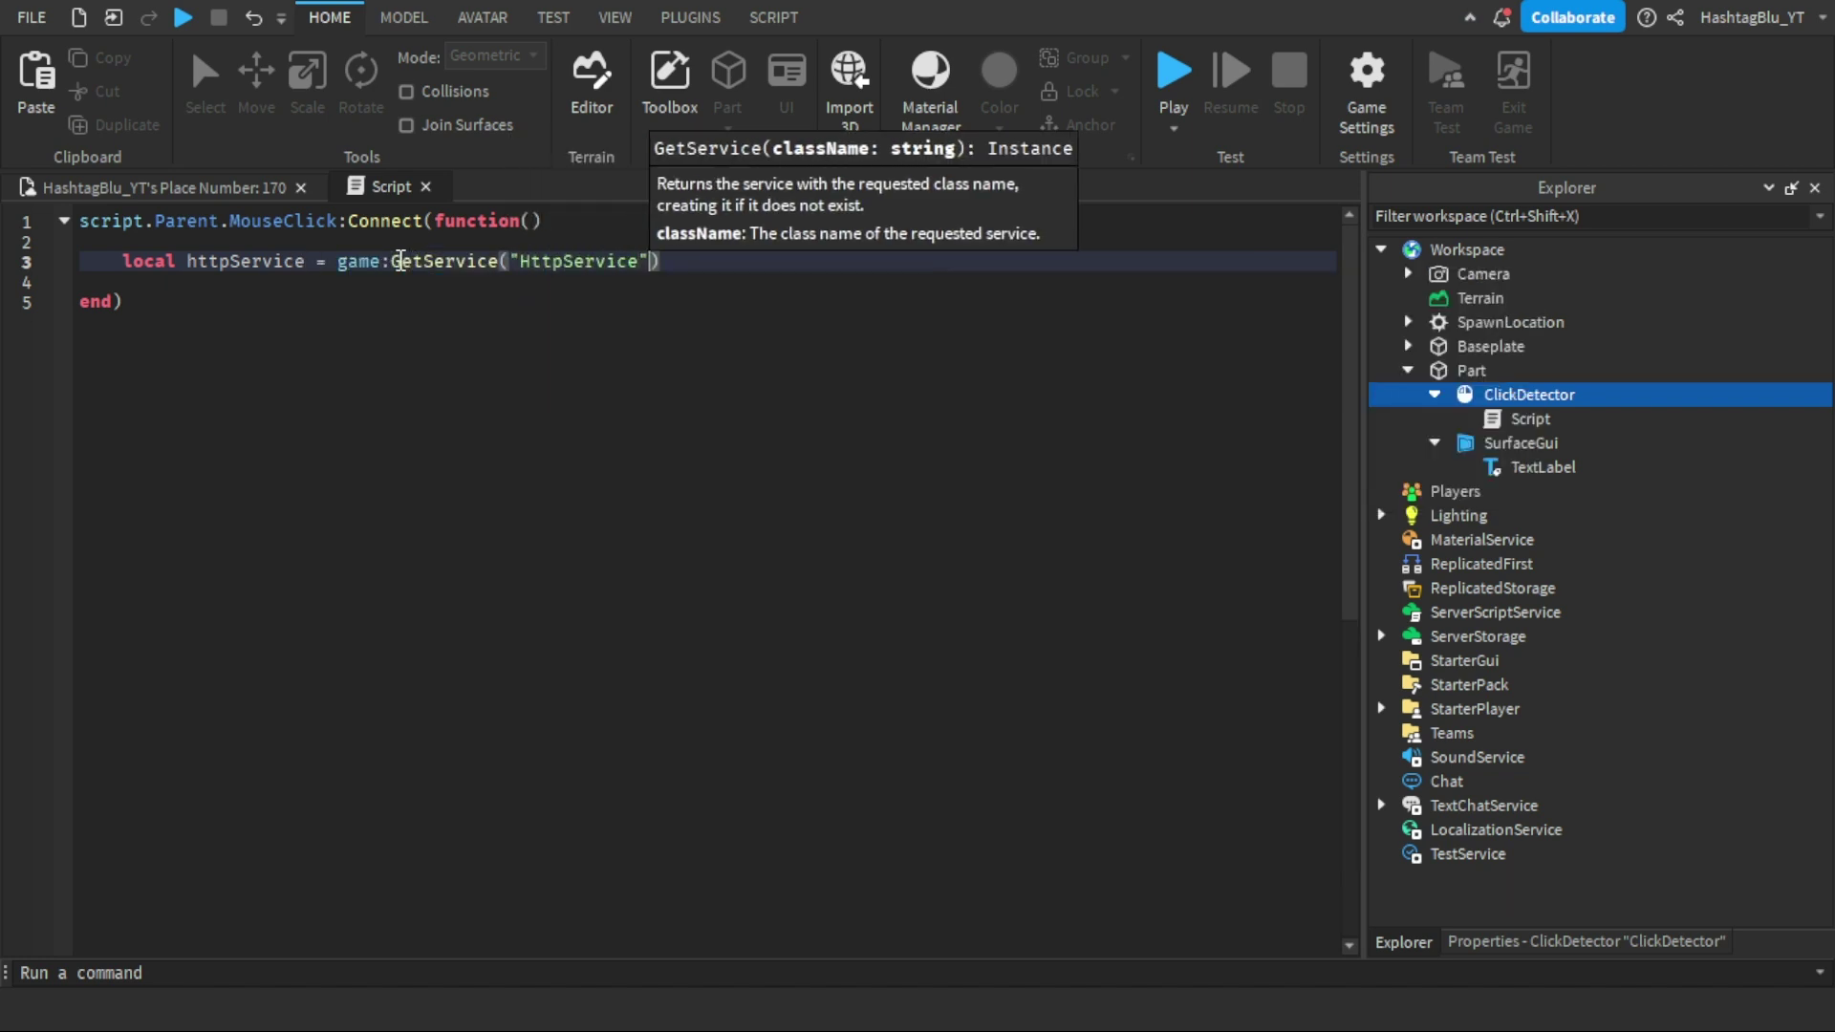
pyautogui.write(')')
pyautogui.press('Return')
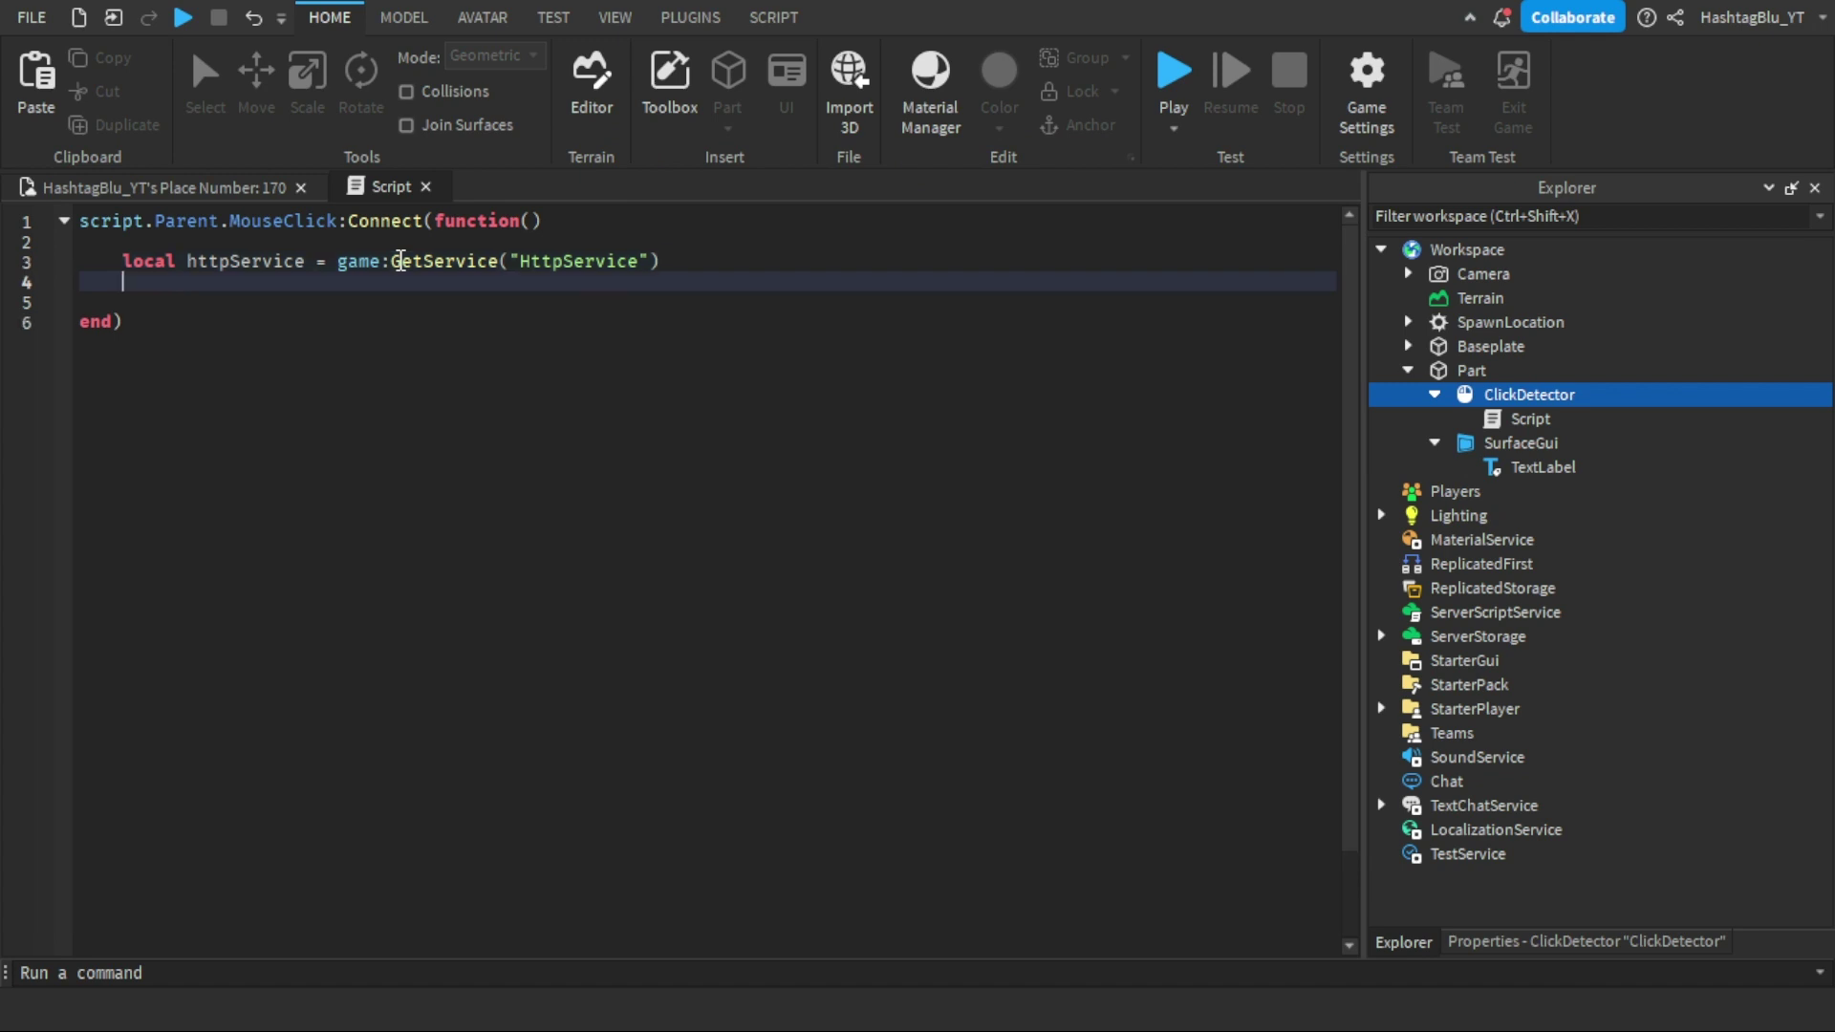
pyautogui.write('local serverInf')
pyautogui.write('o = ')
pyautogui.write(' ht')
pyautogui.press('Tab')
pyautogui.write(':')
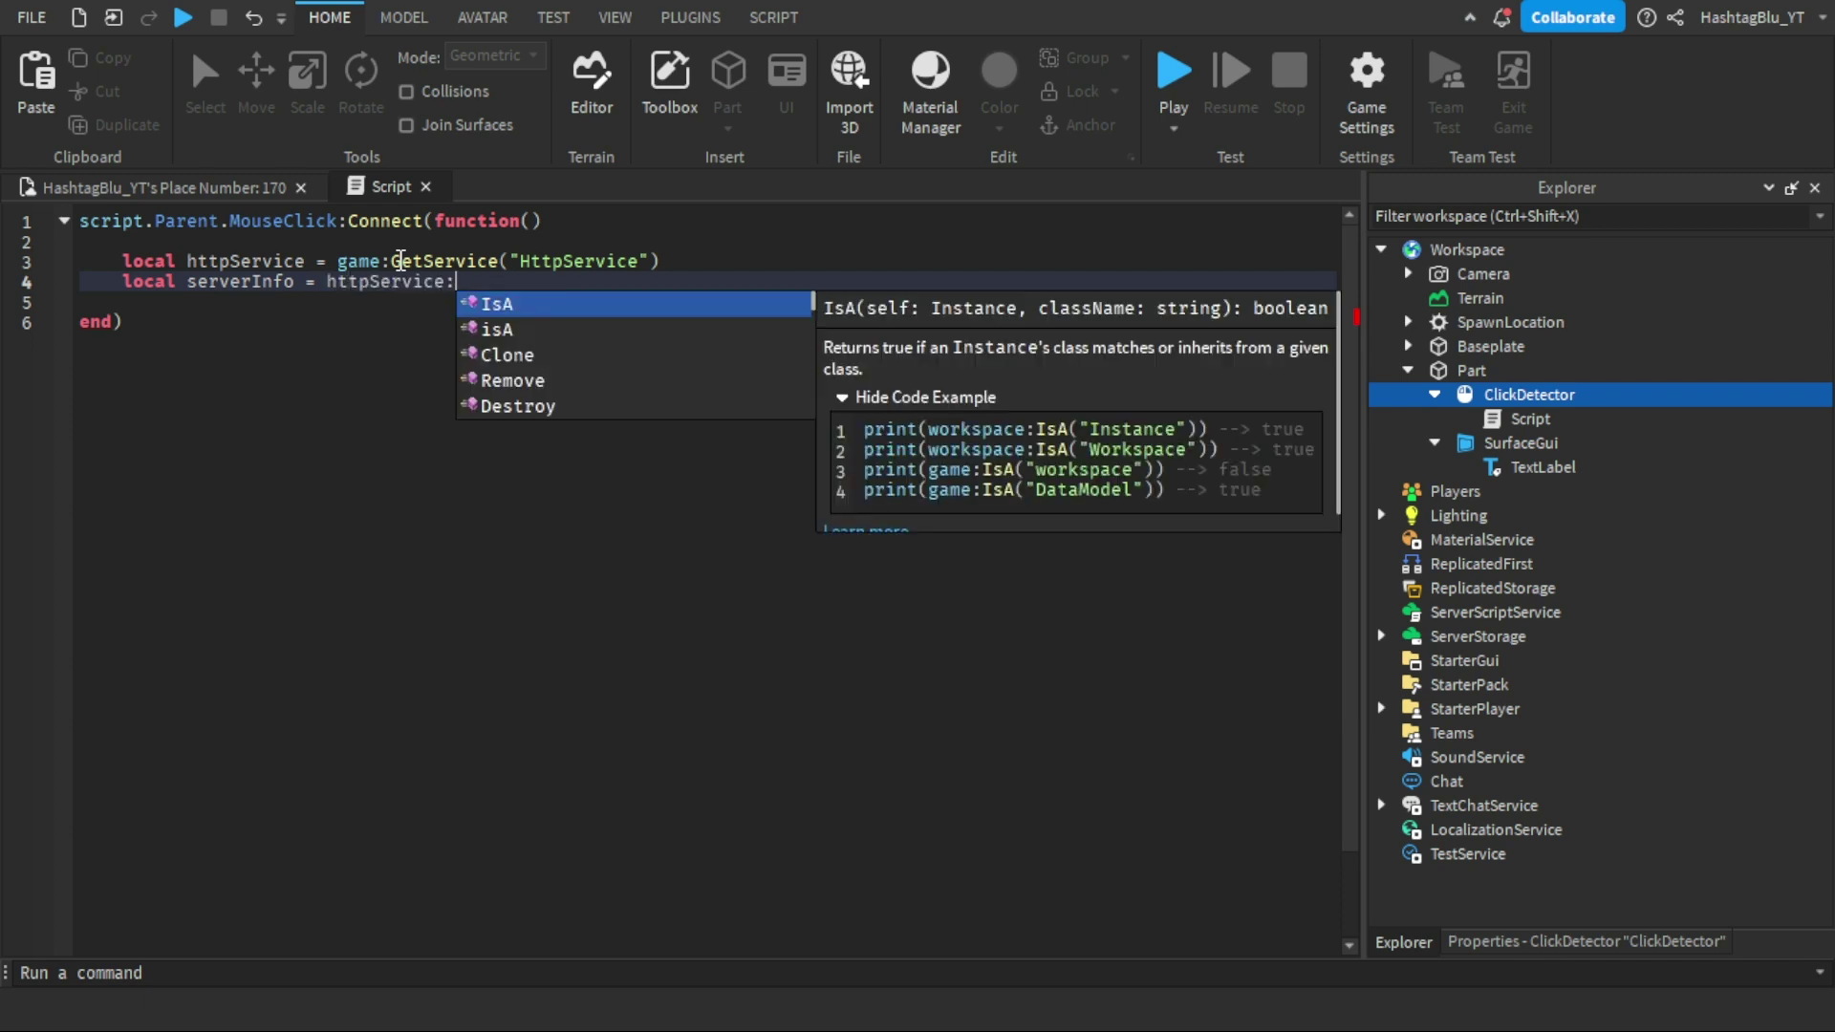
pyautogui.write('js')
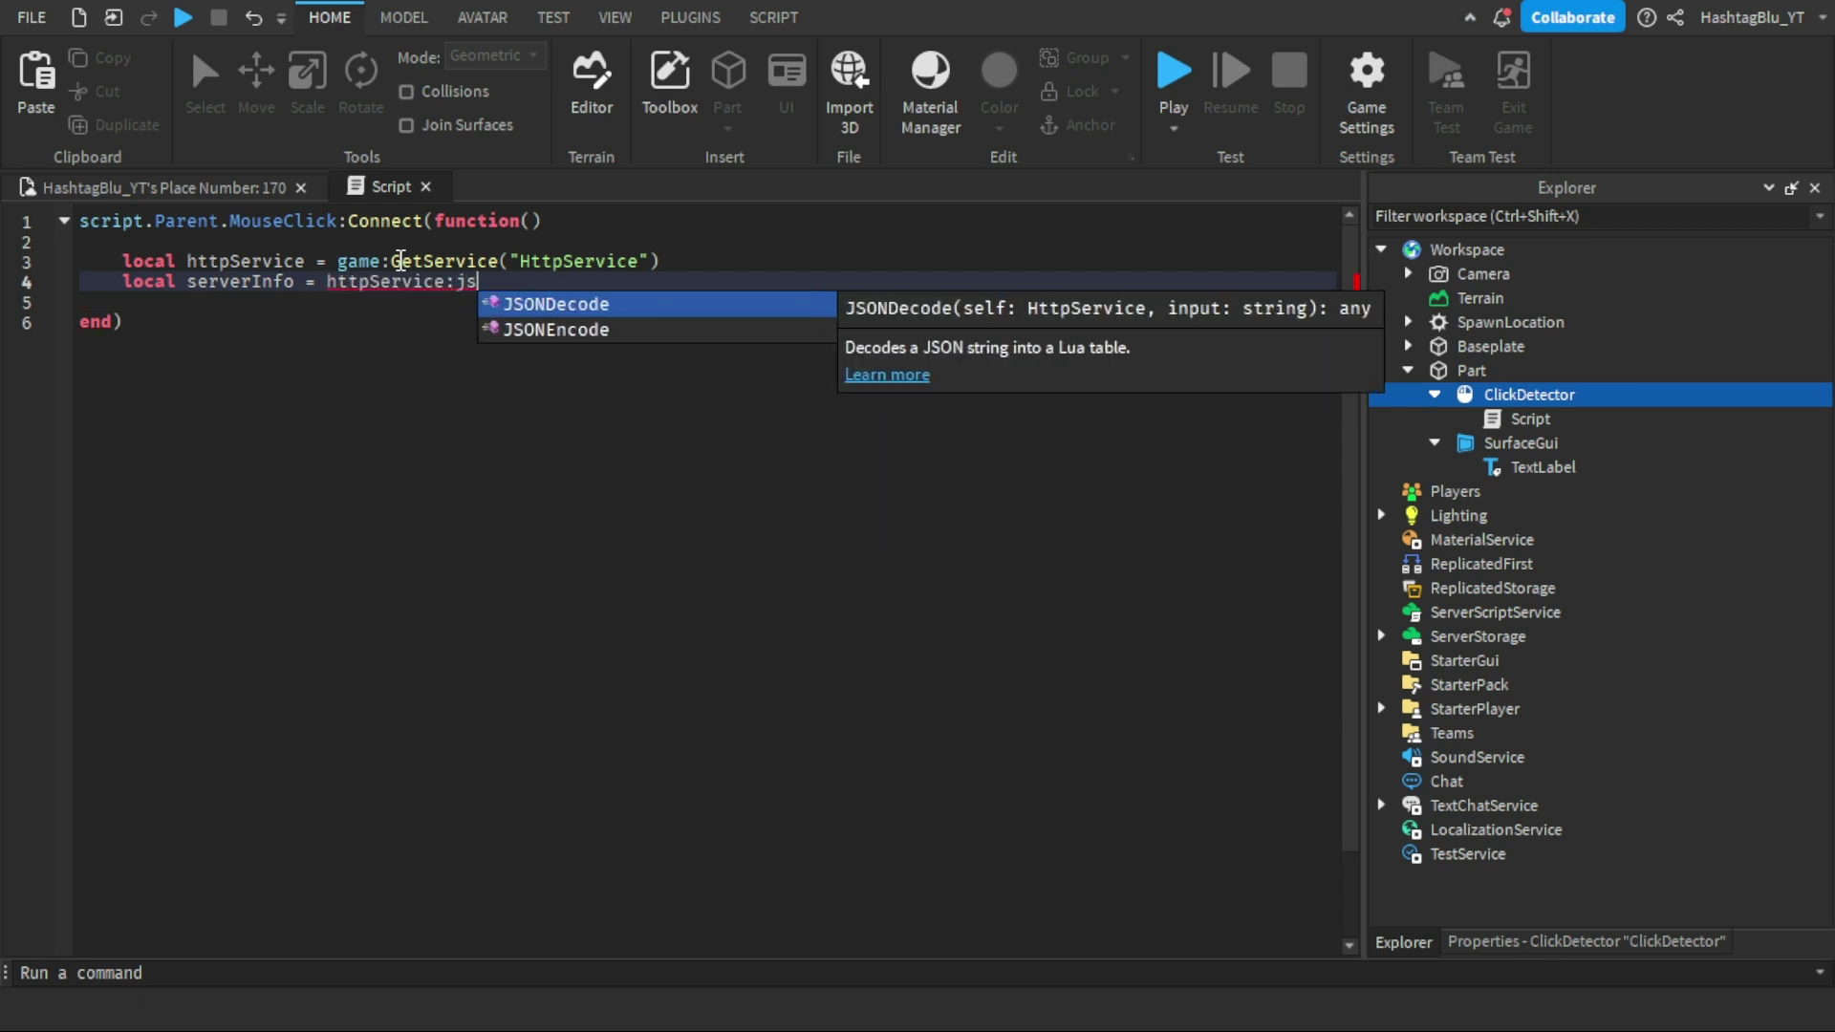
pyautogui.press('Tab')
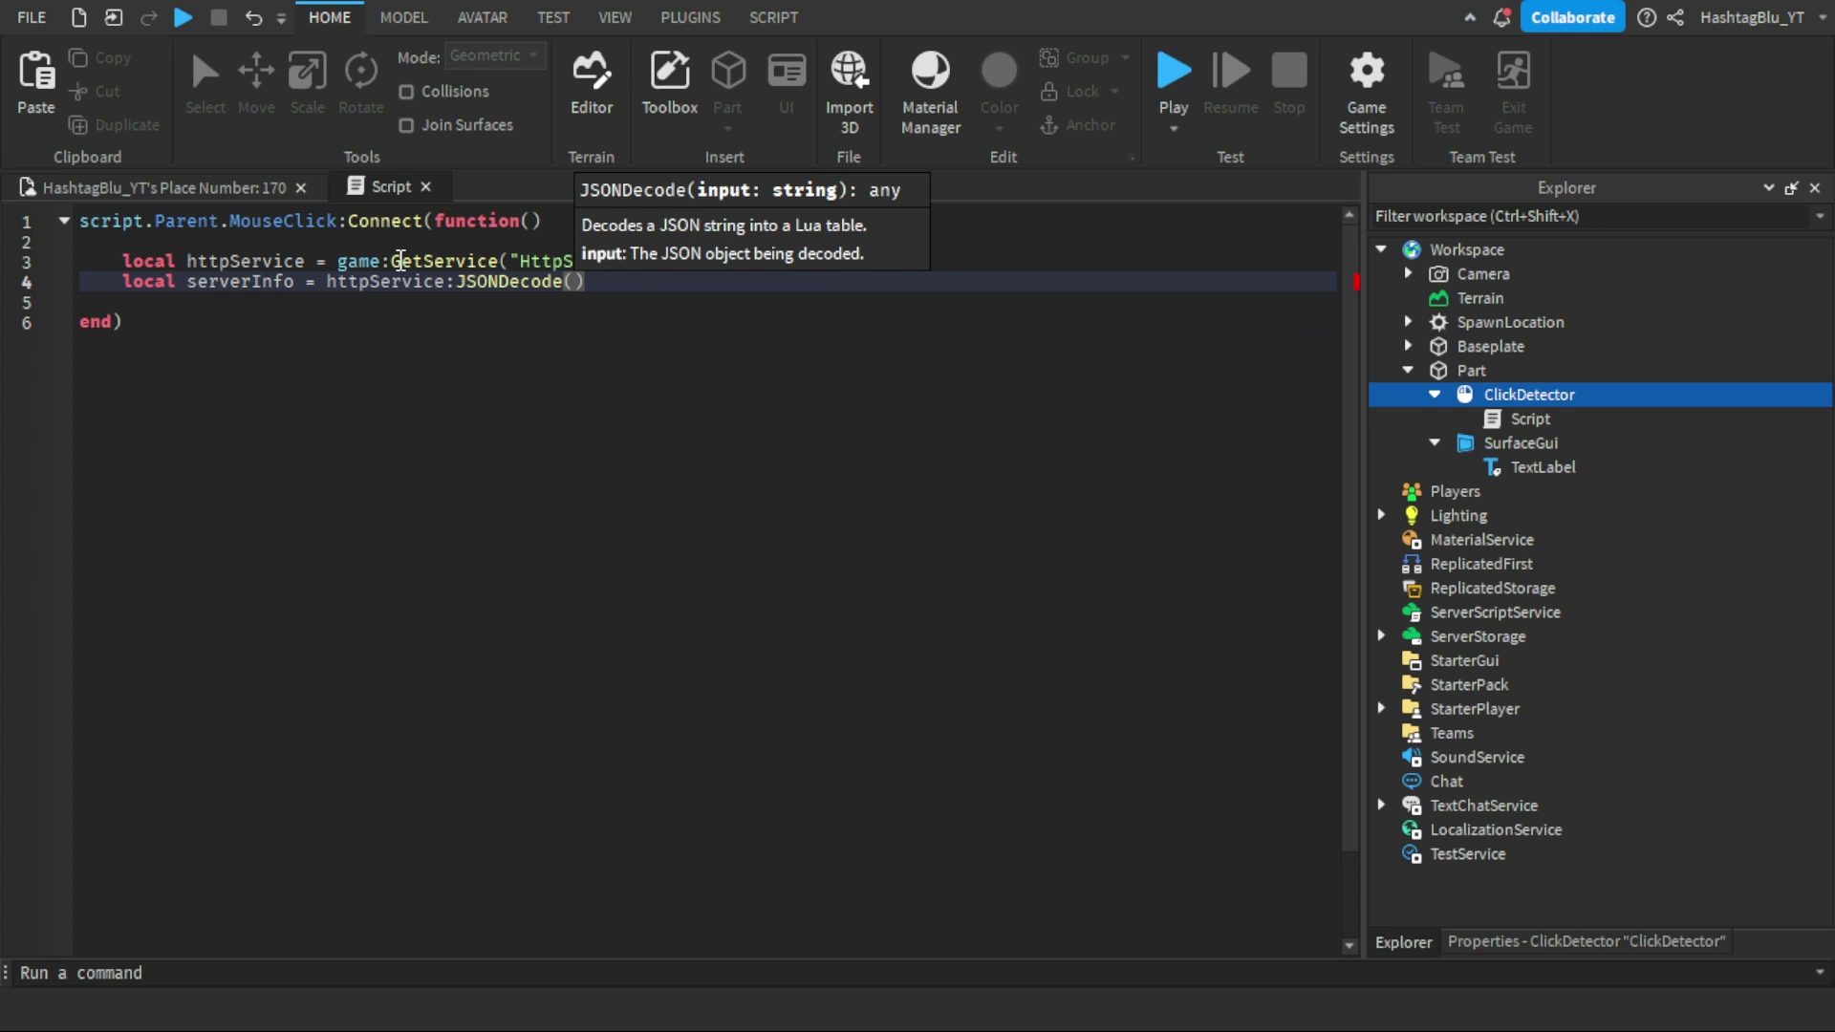
pyautogui.write('ht')
pyautogui.press('Tab')
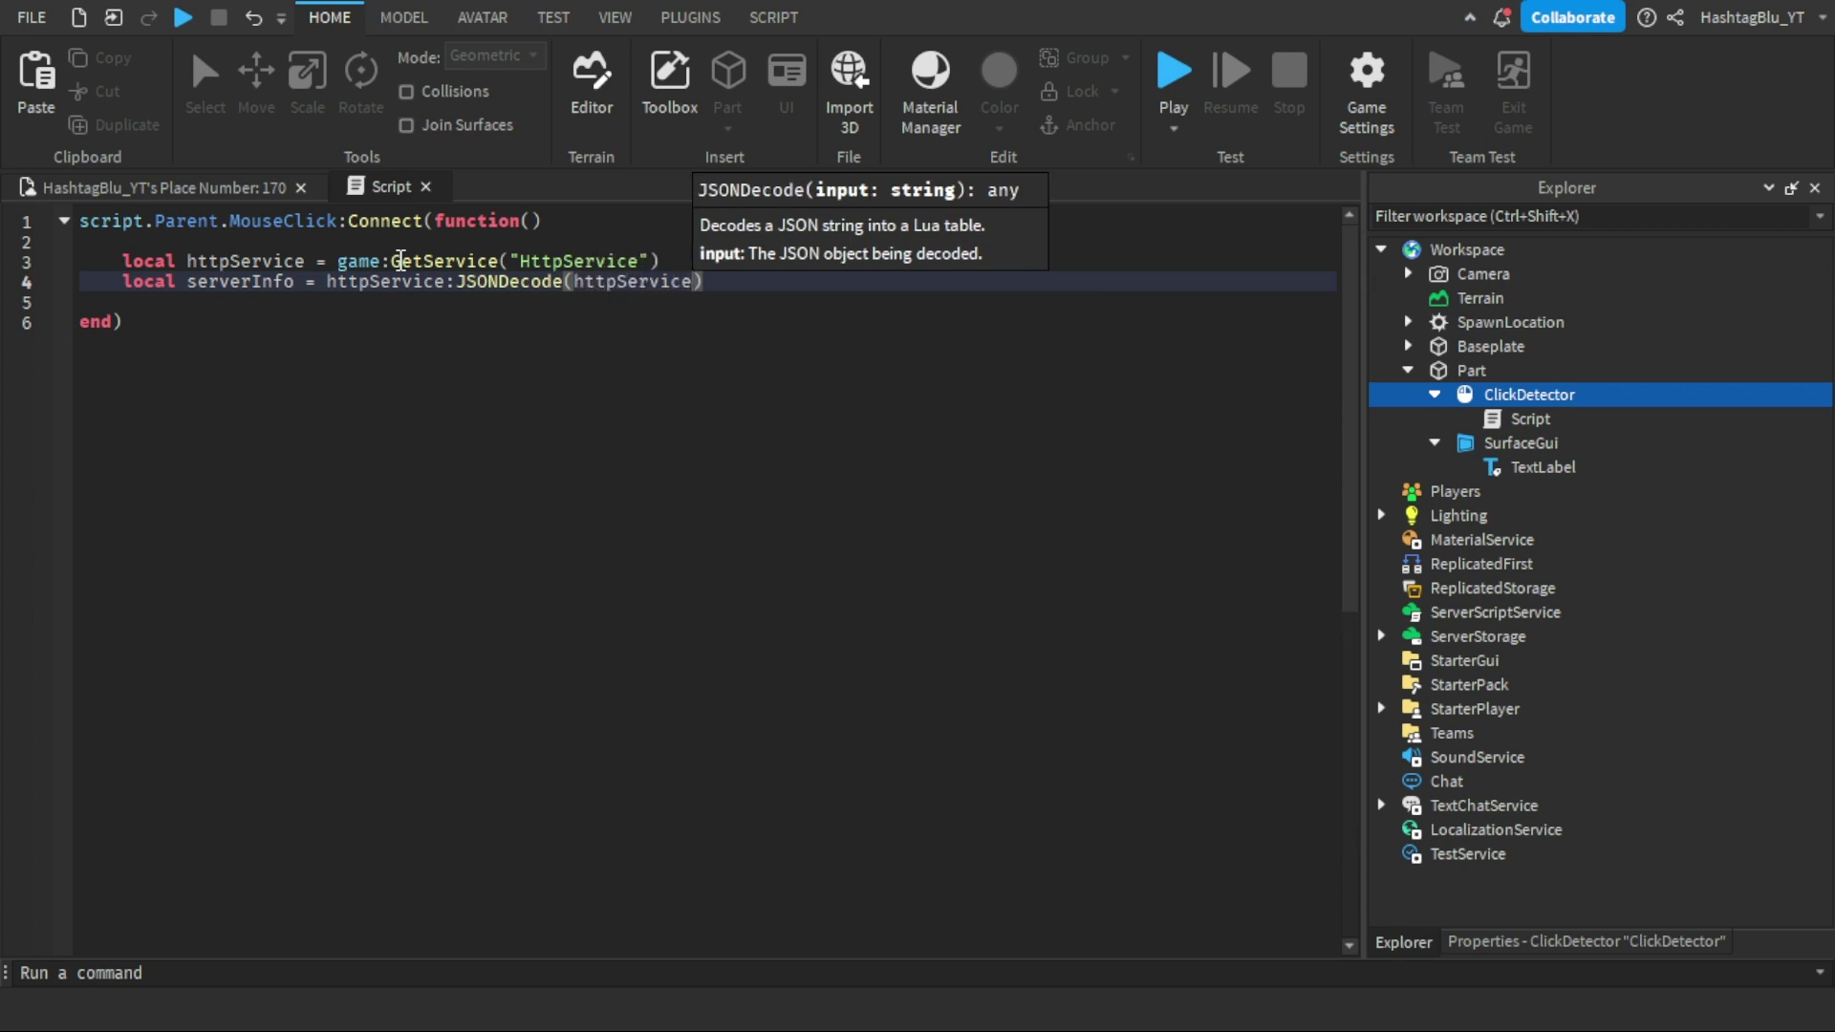
pyautogui.write(':ge')
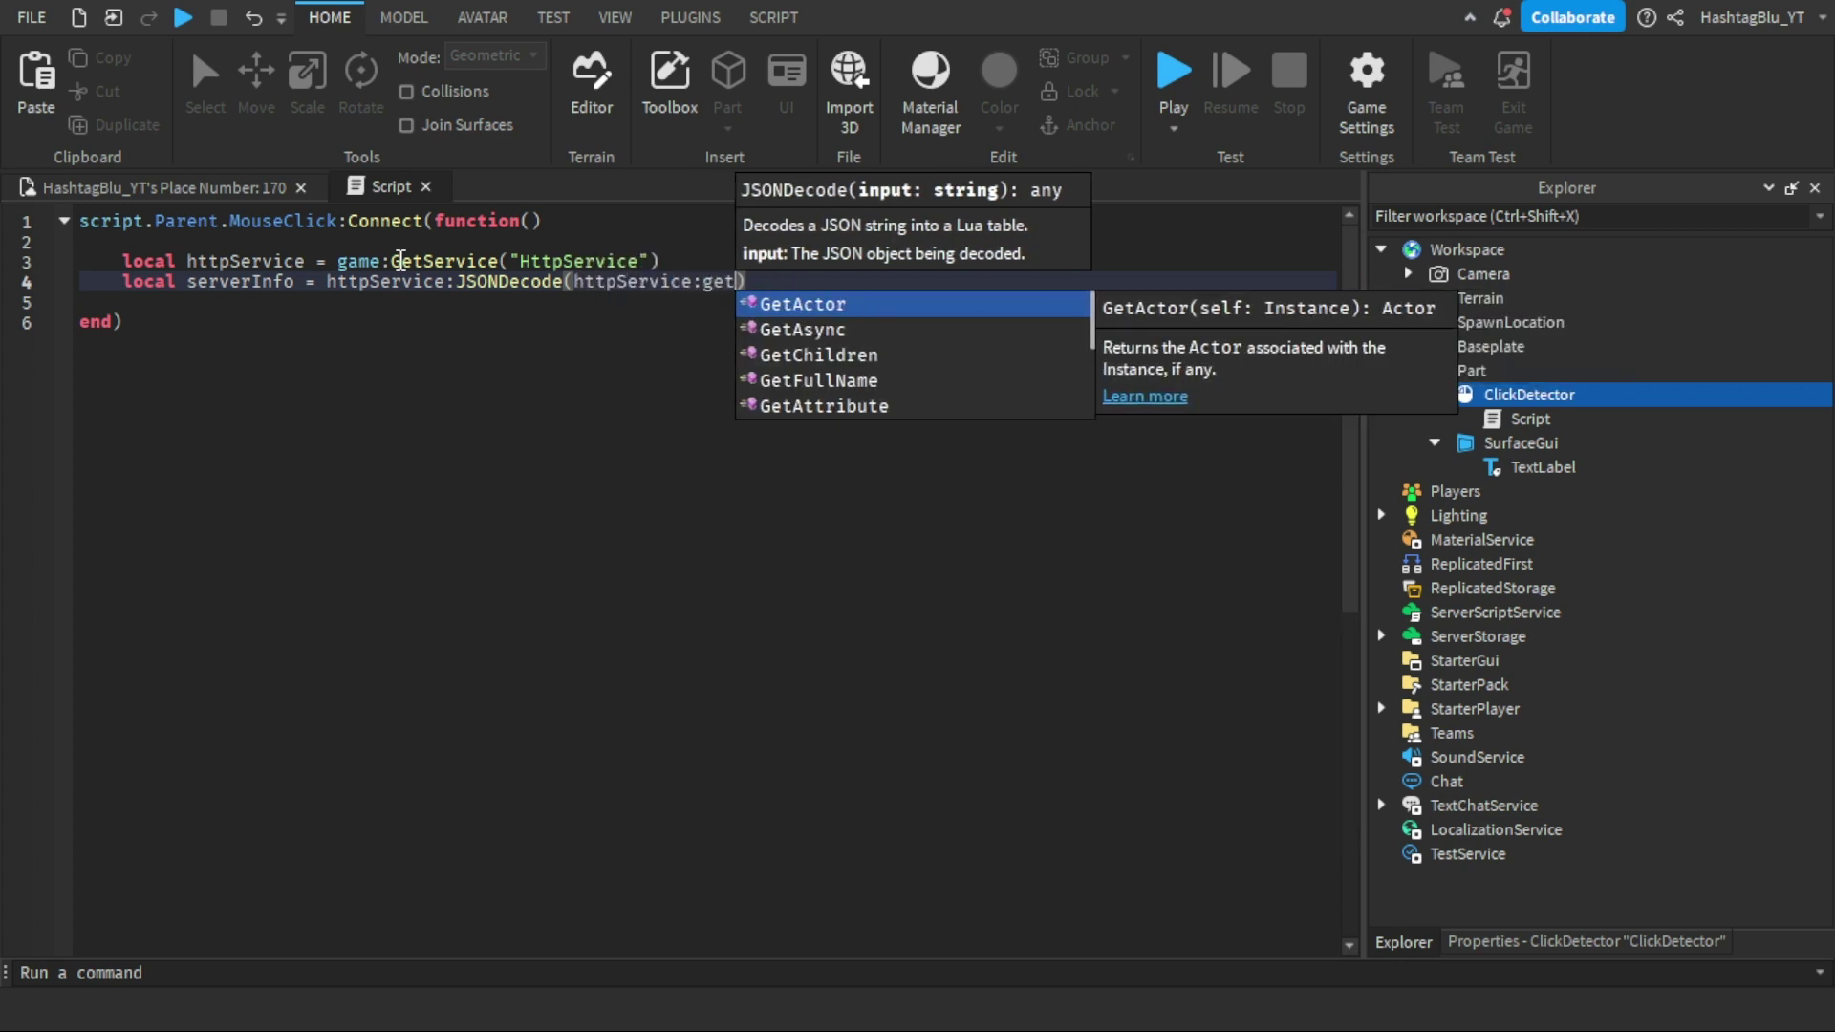
pyautogui.write('t')
pyautogui.press('Down')
pyautogui.press('Tab')
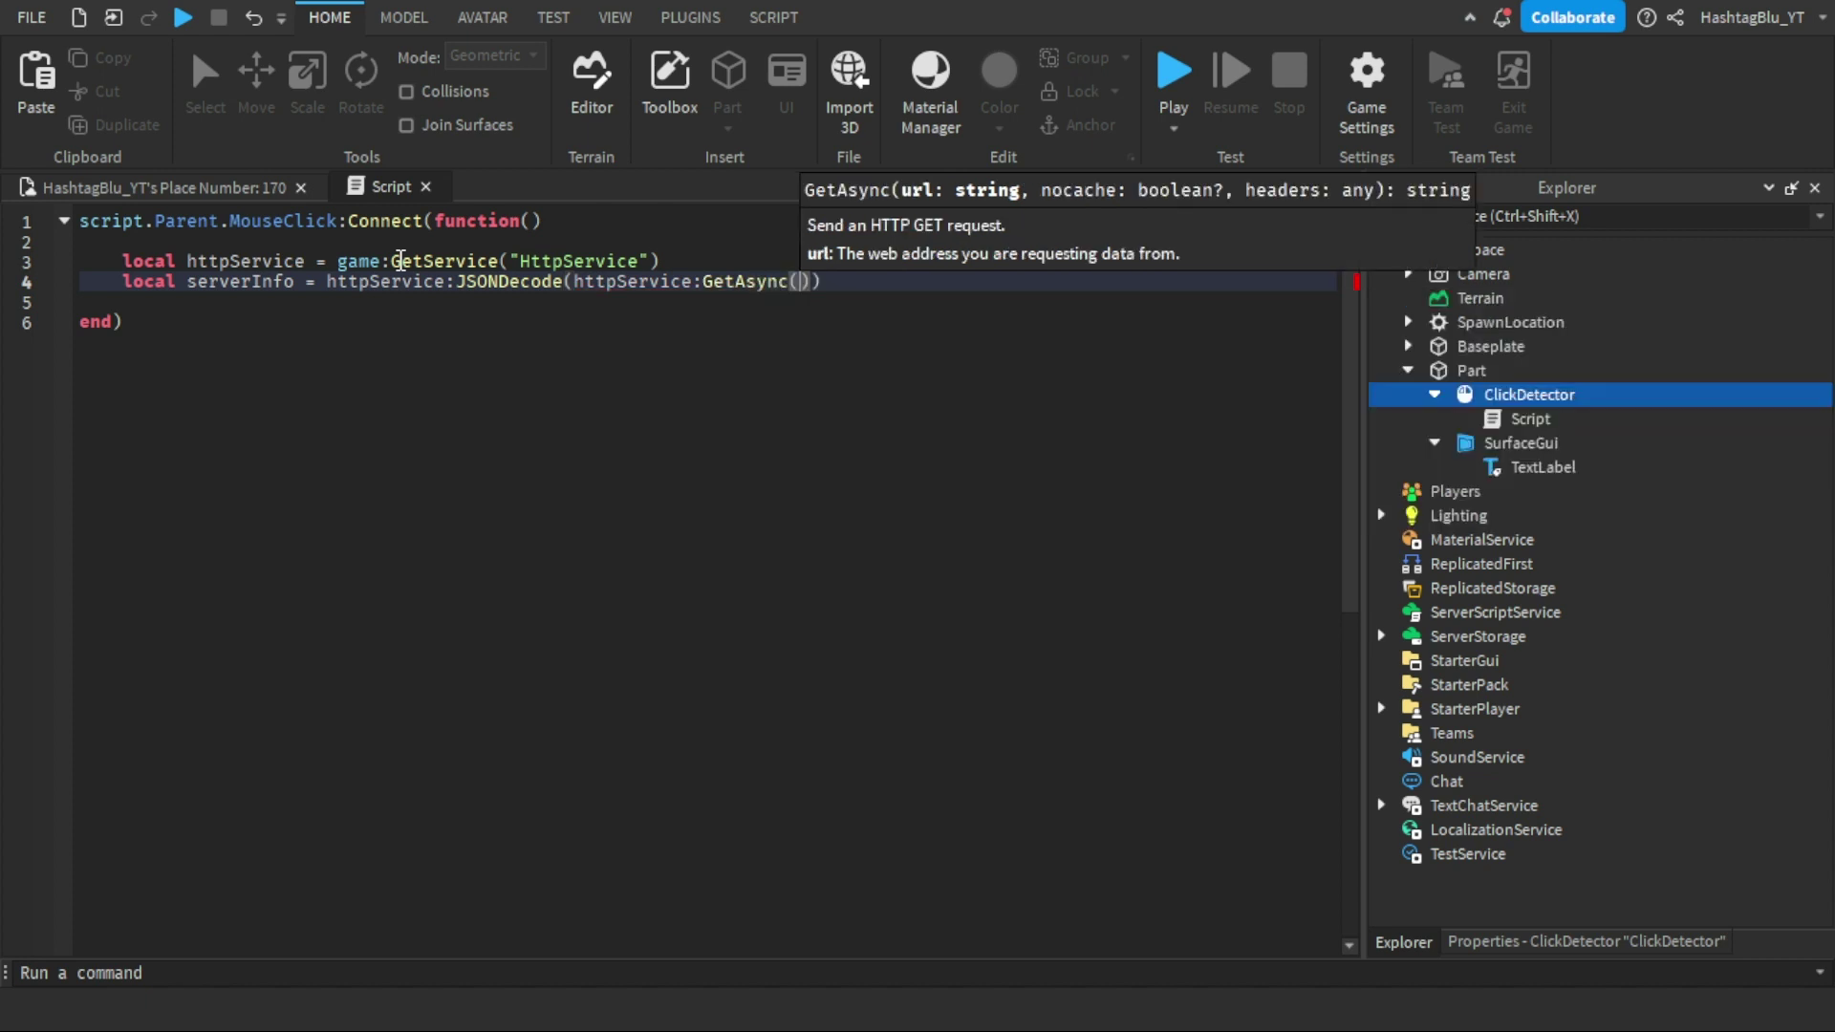
pyautogui.write('"h')
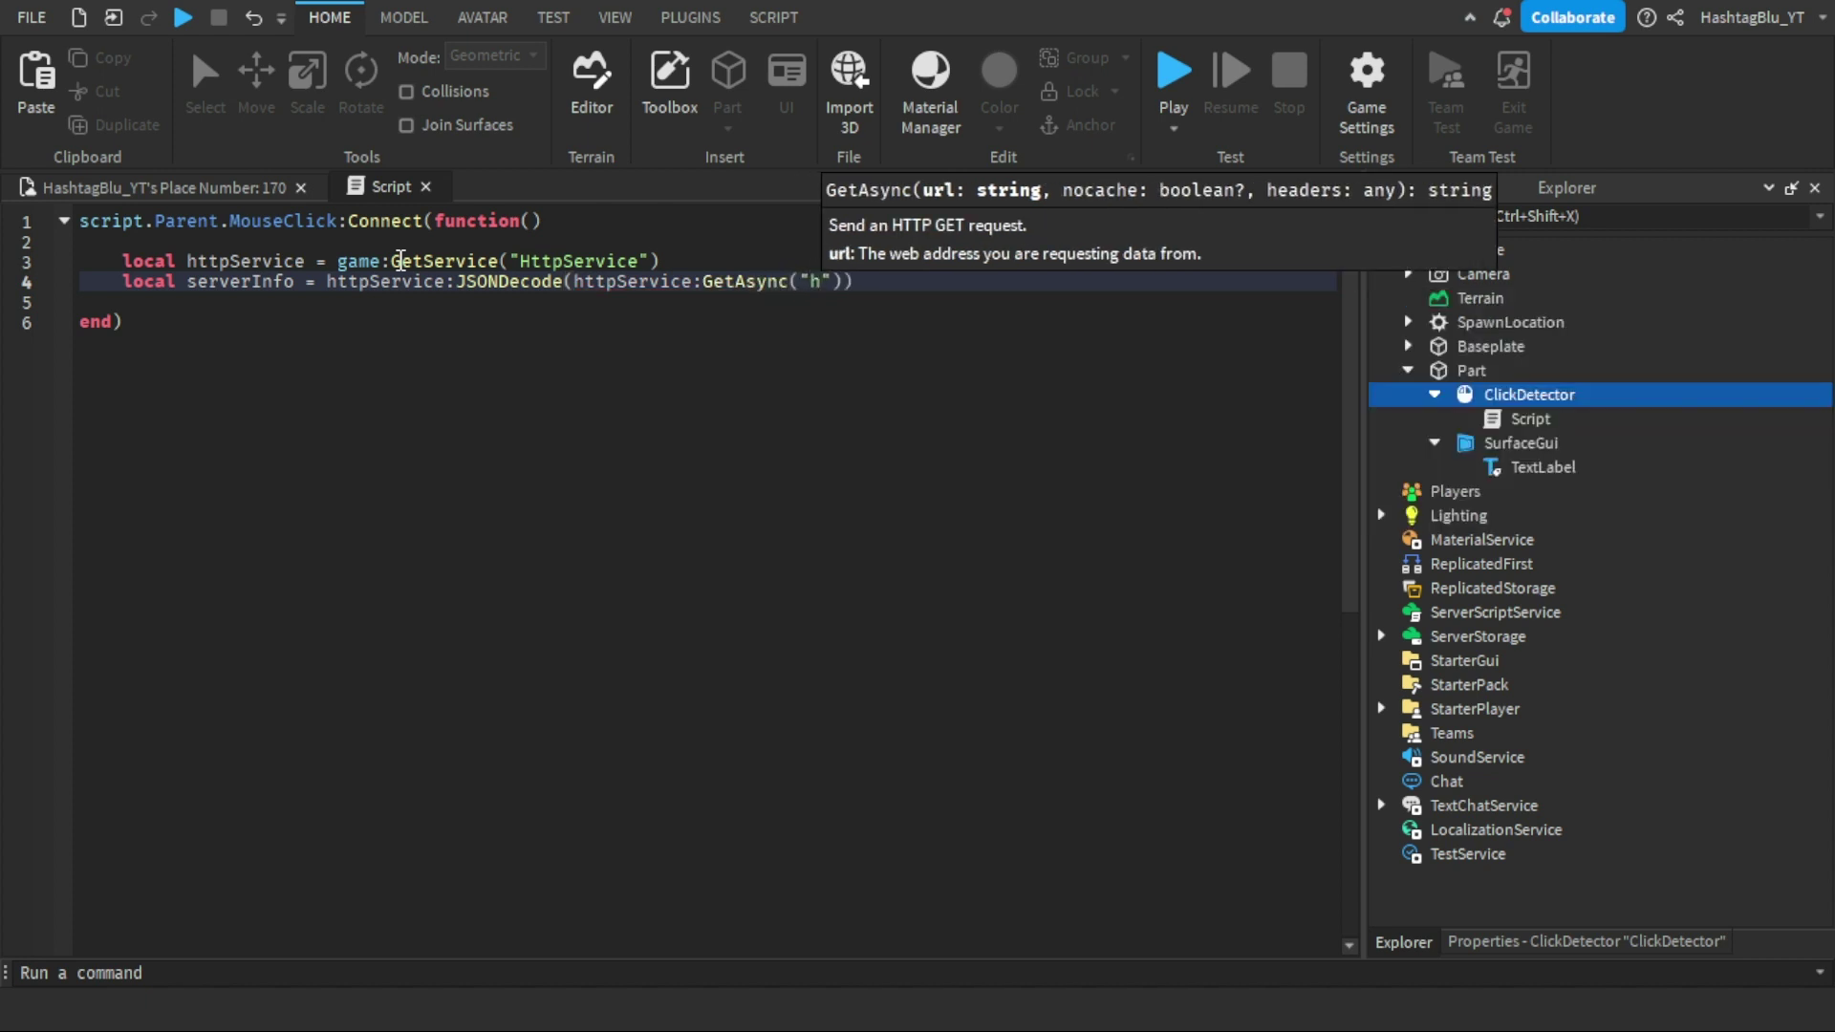
pyautogui.write('ttp')
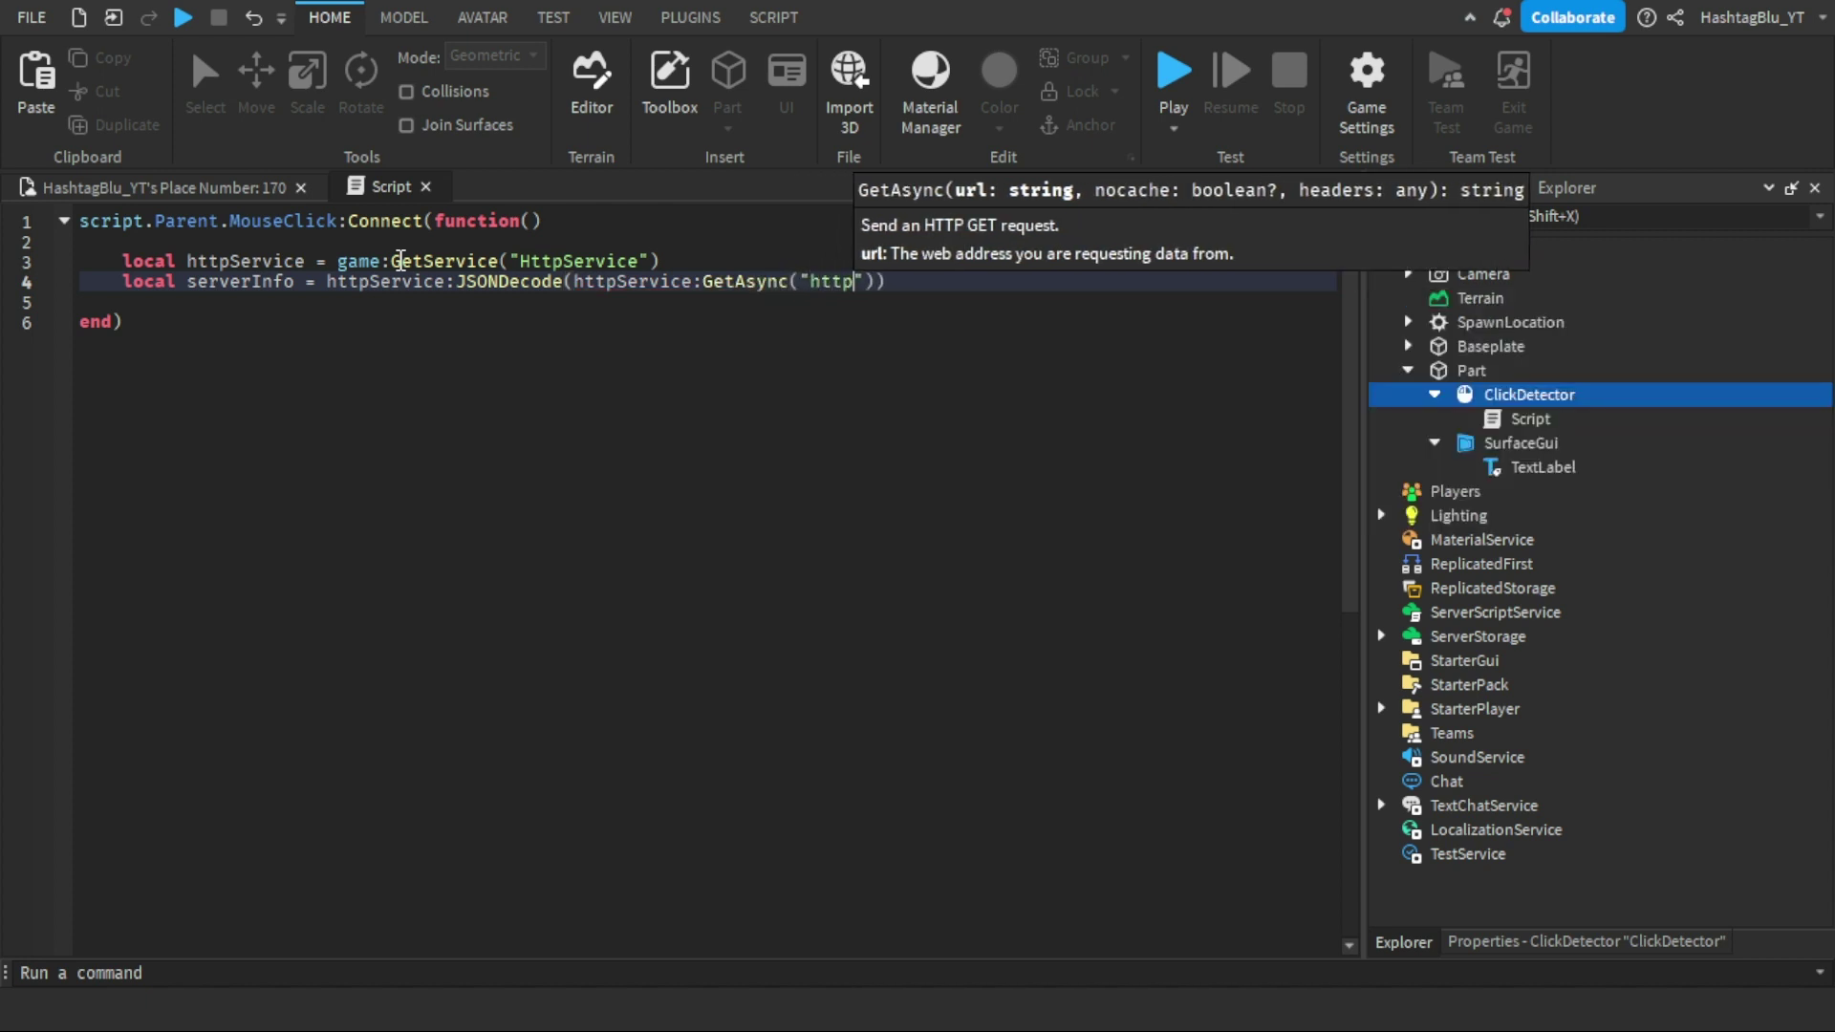
pyautogui.write('://')
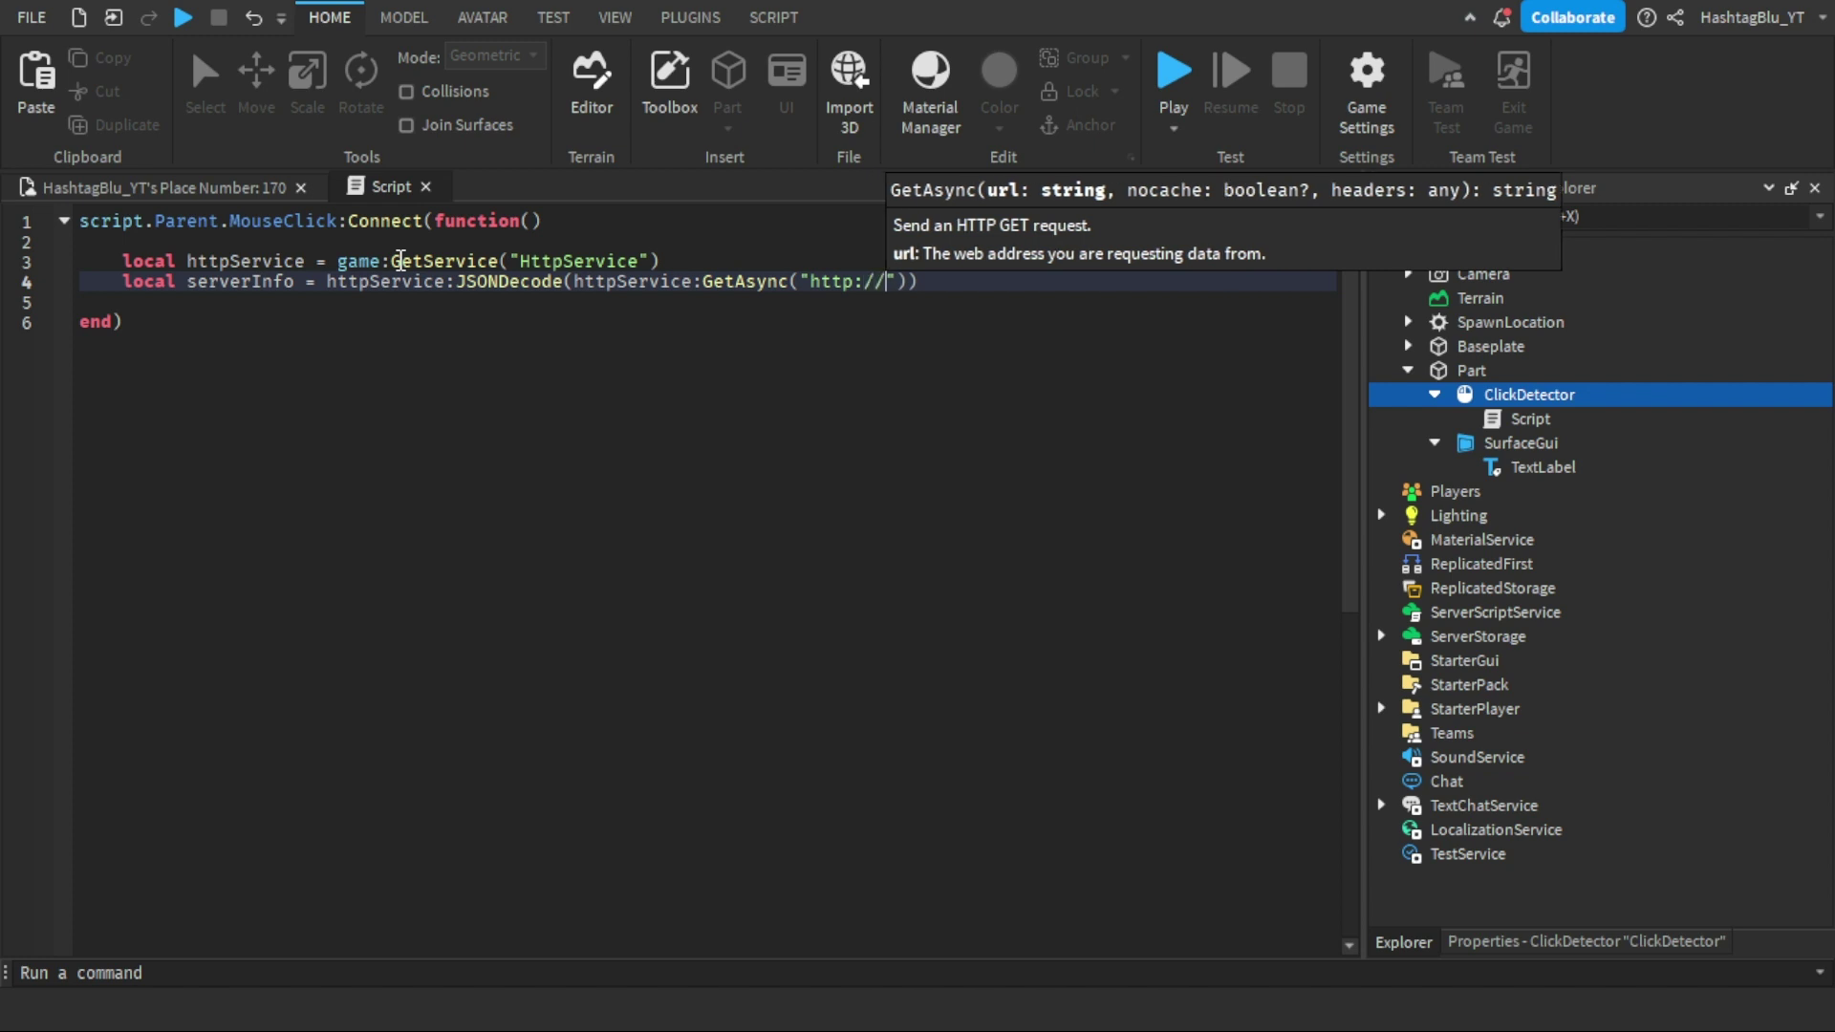
pyautogui.write('i')
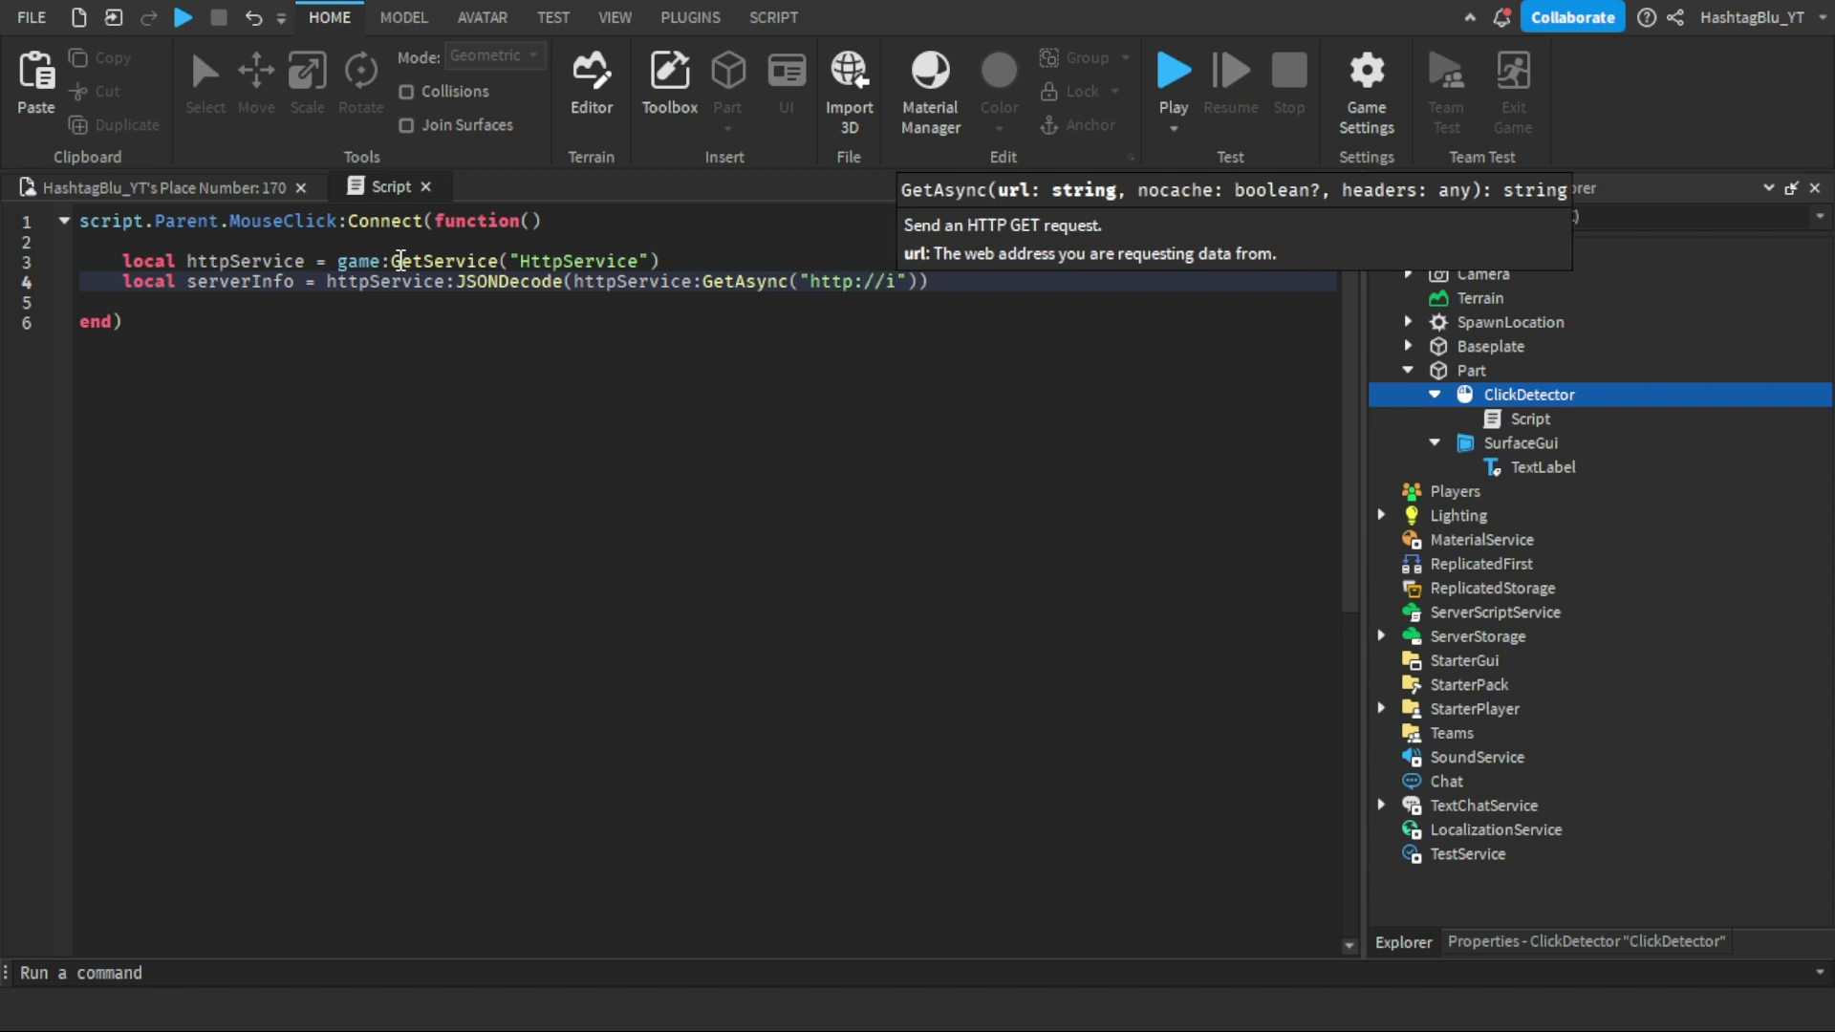
pyautogui.write('p-ap')
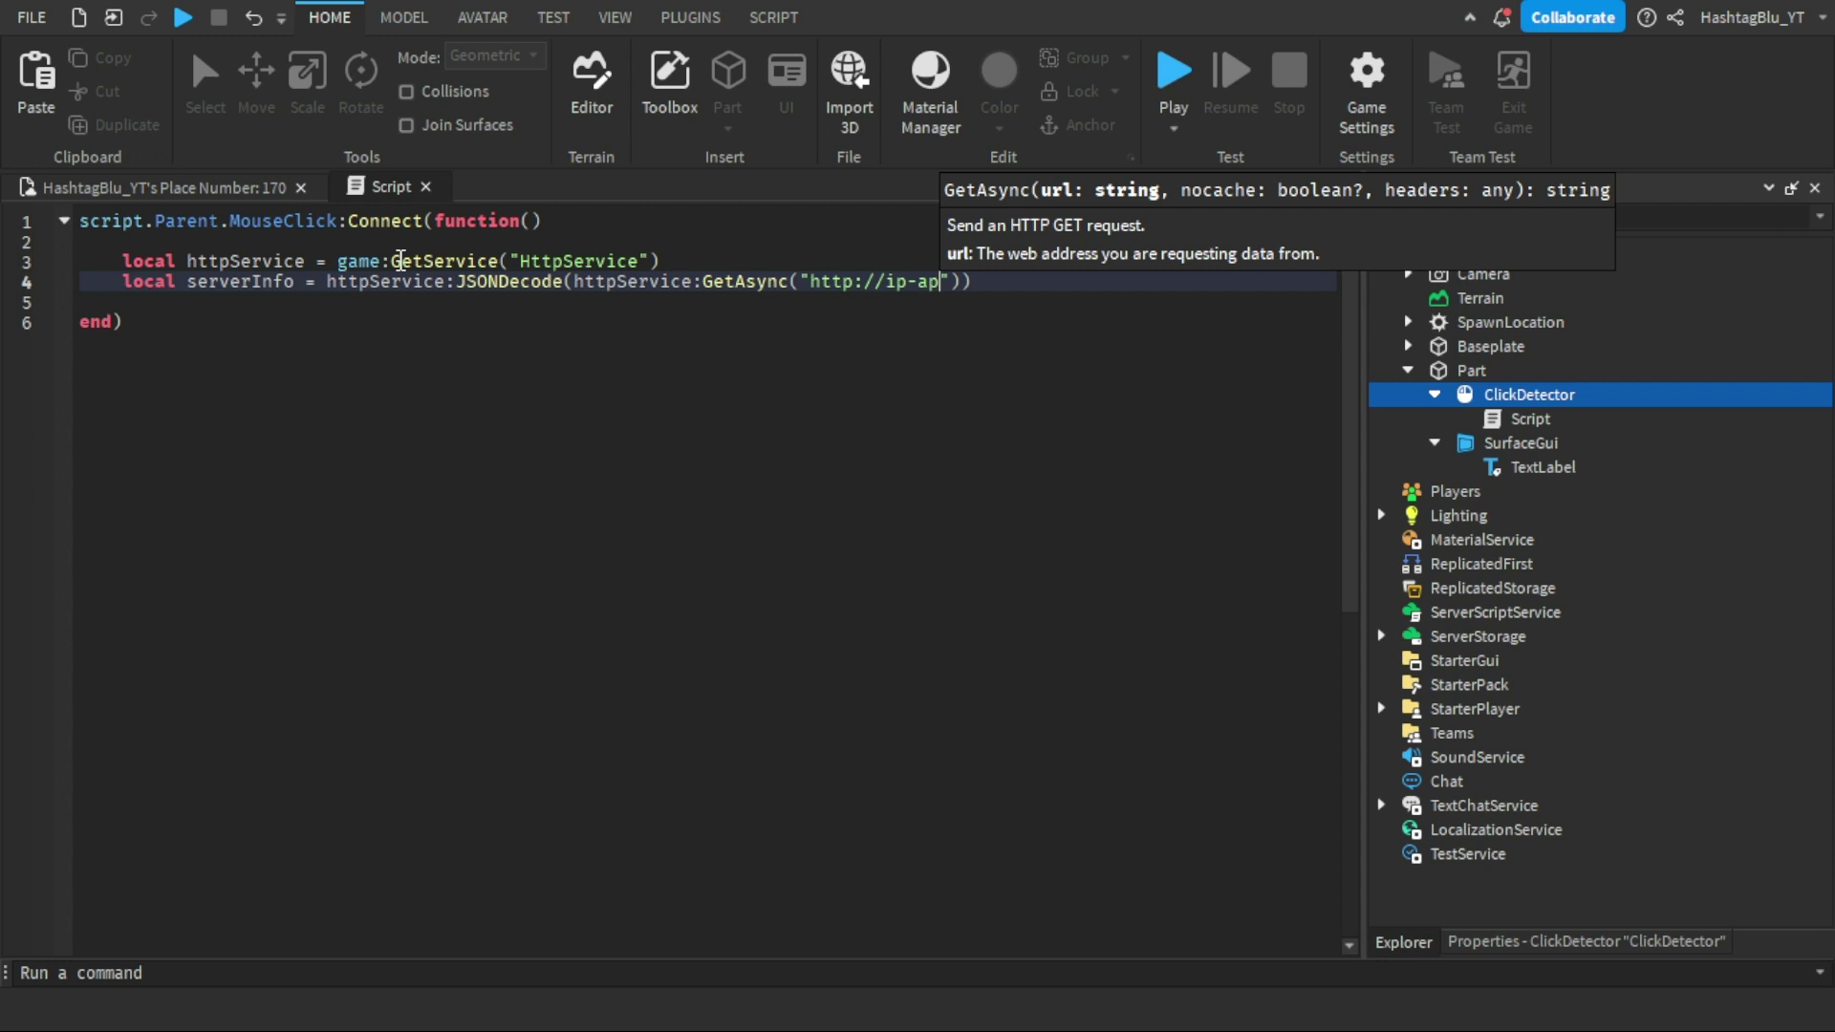
pyautogui.write('i.')
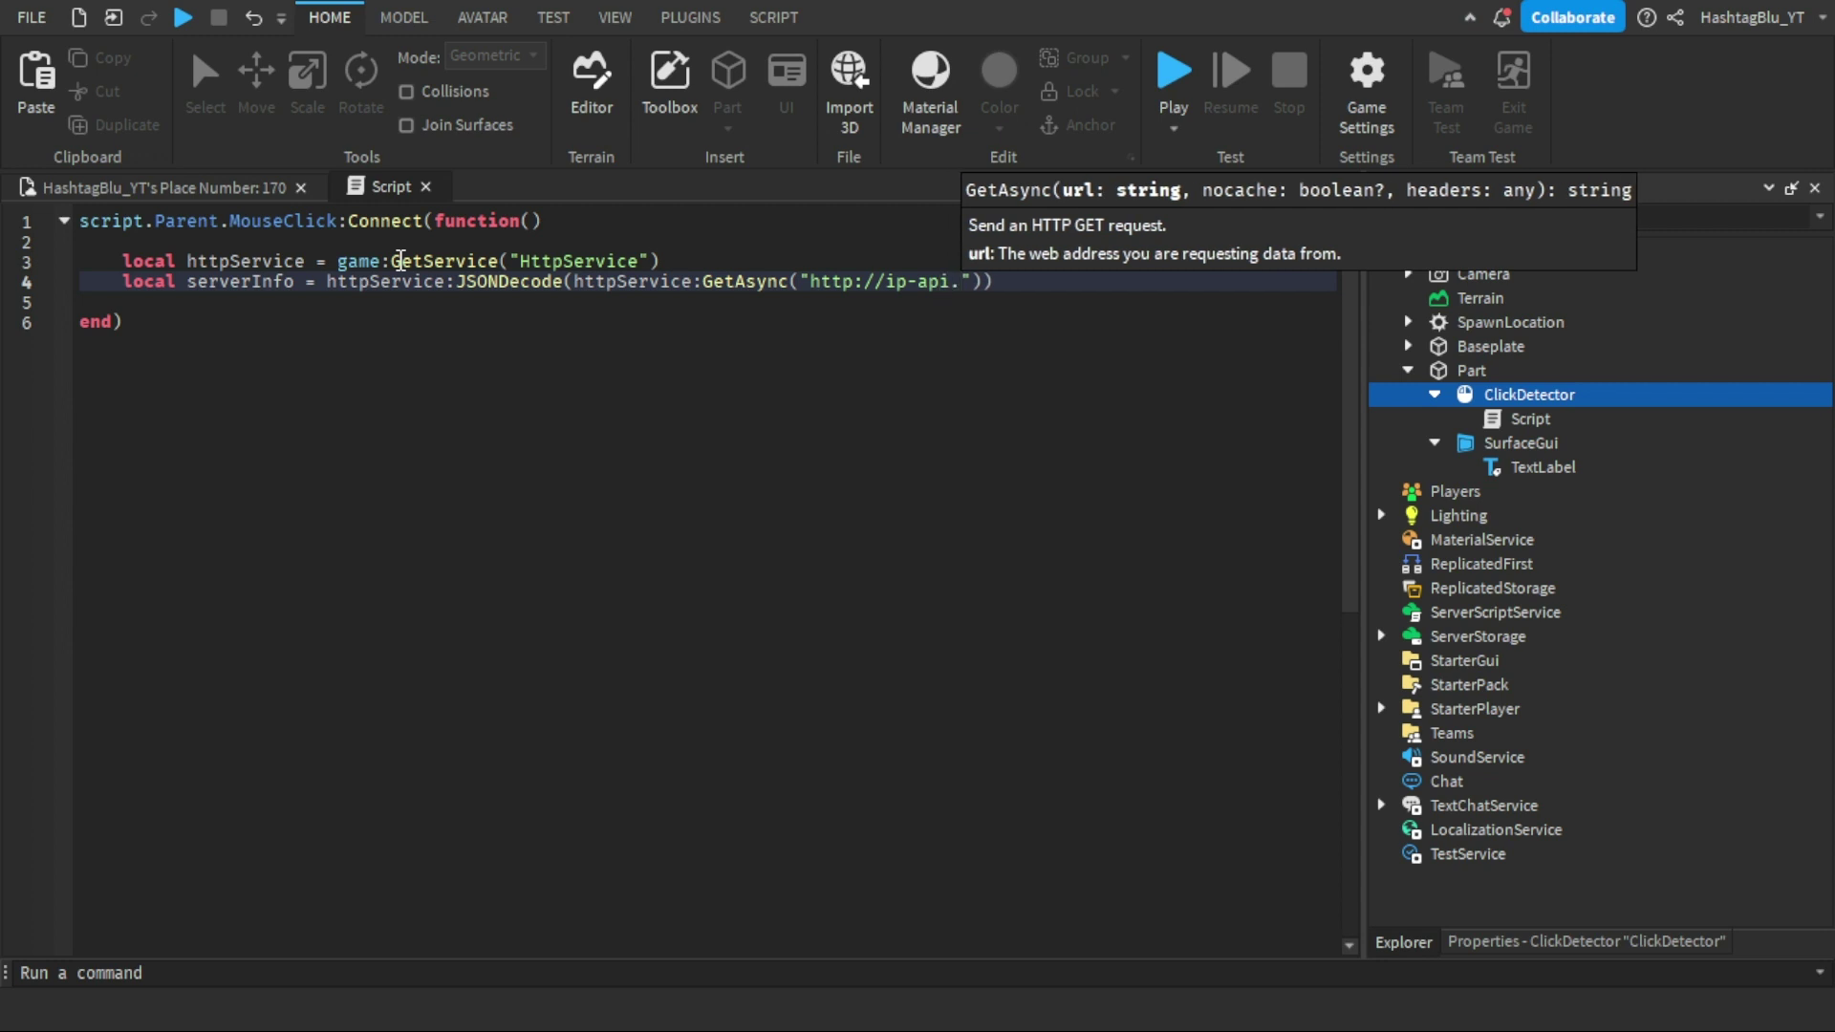
pyautogui.write('com')
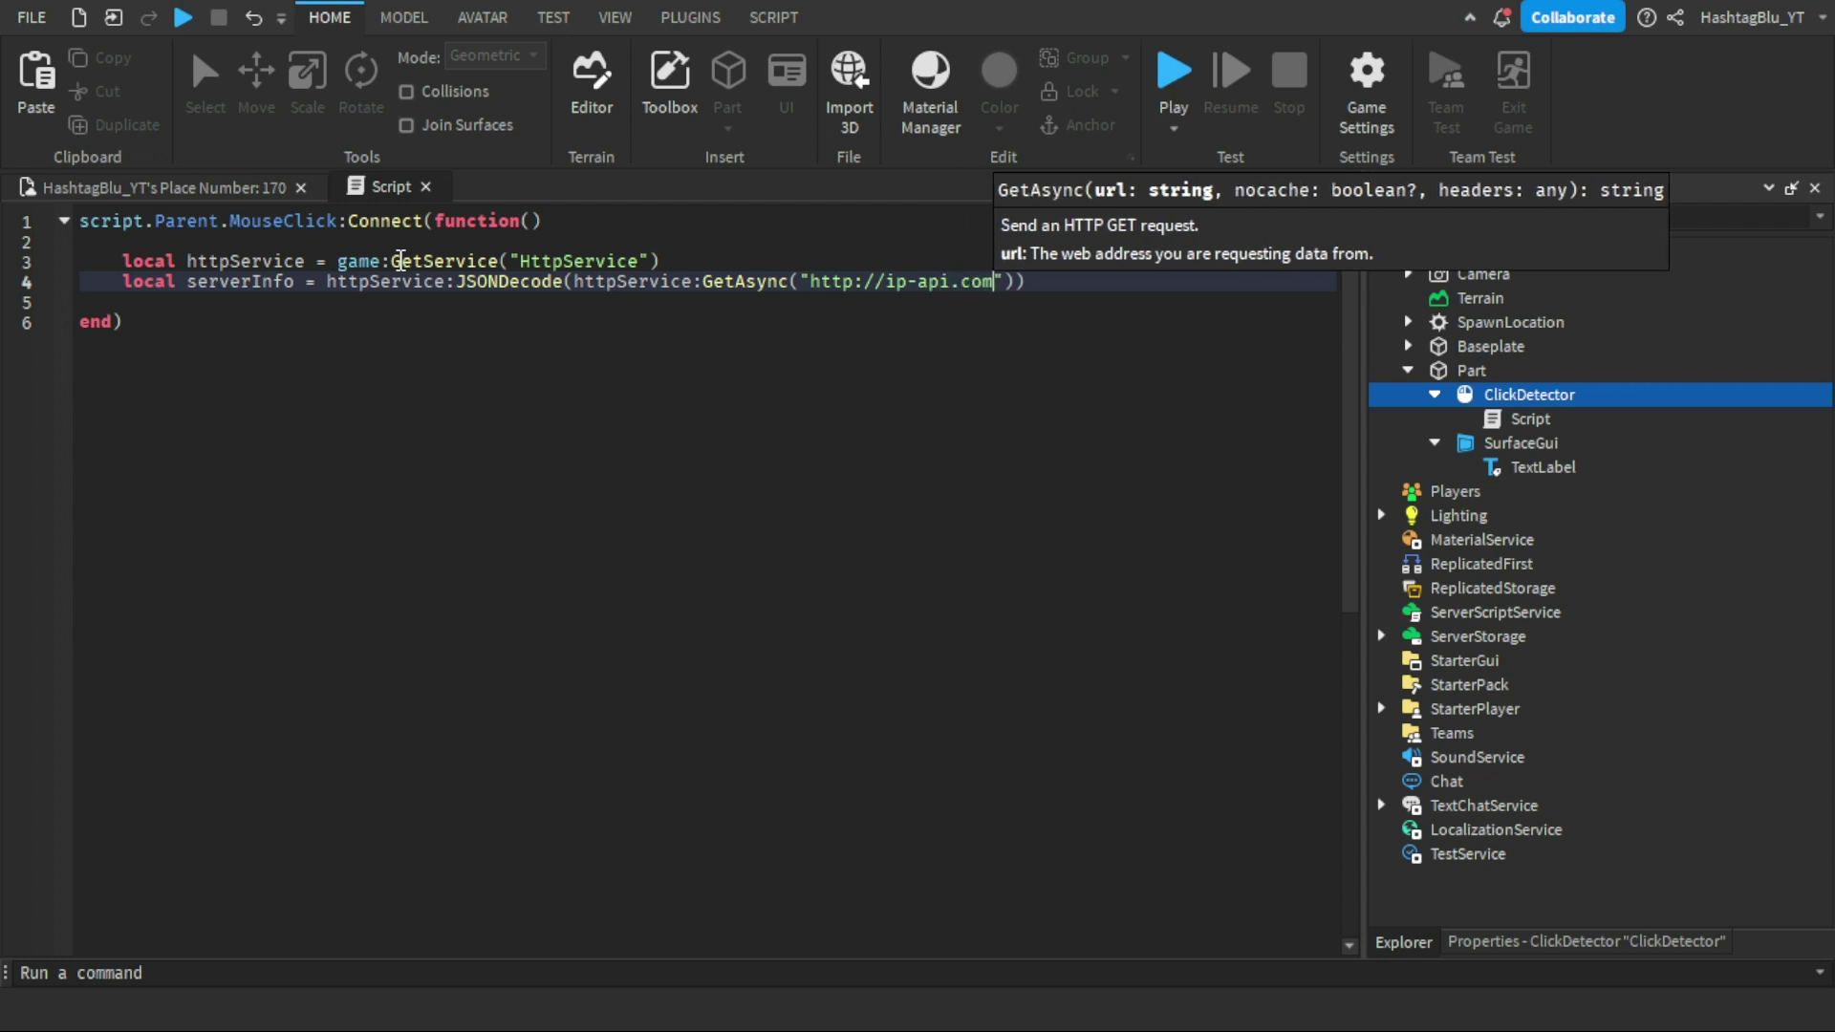
pyautogui.write('/')
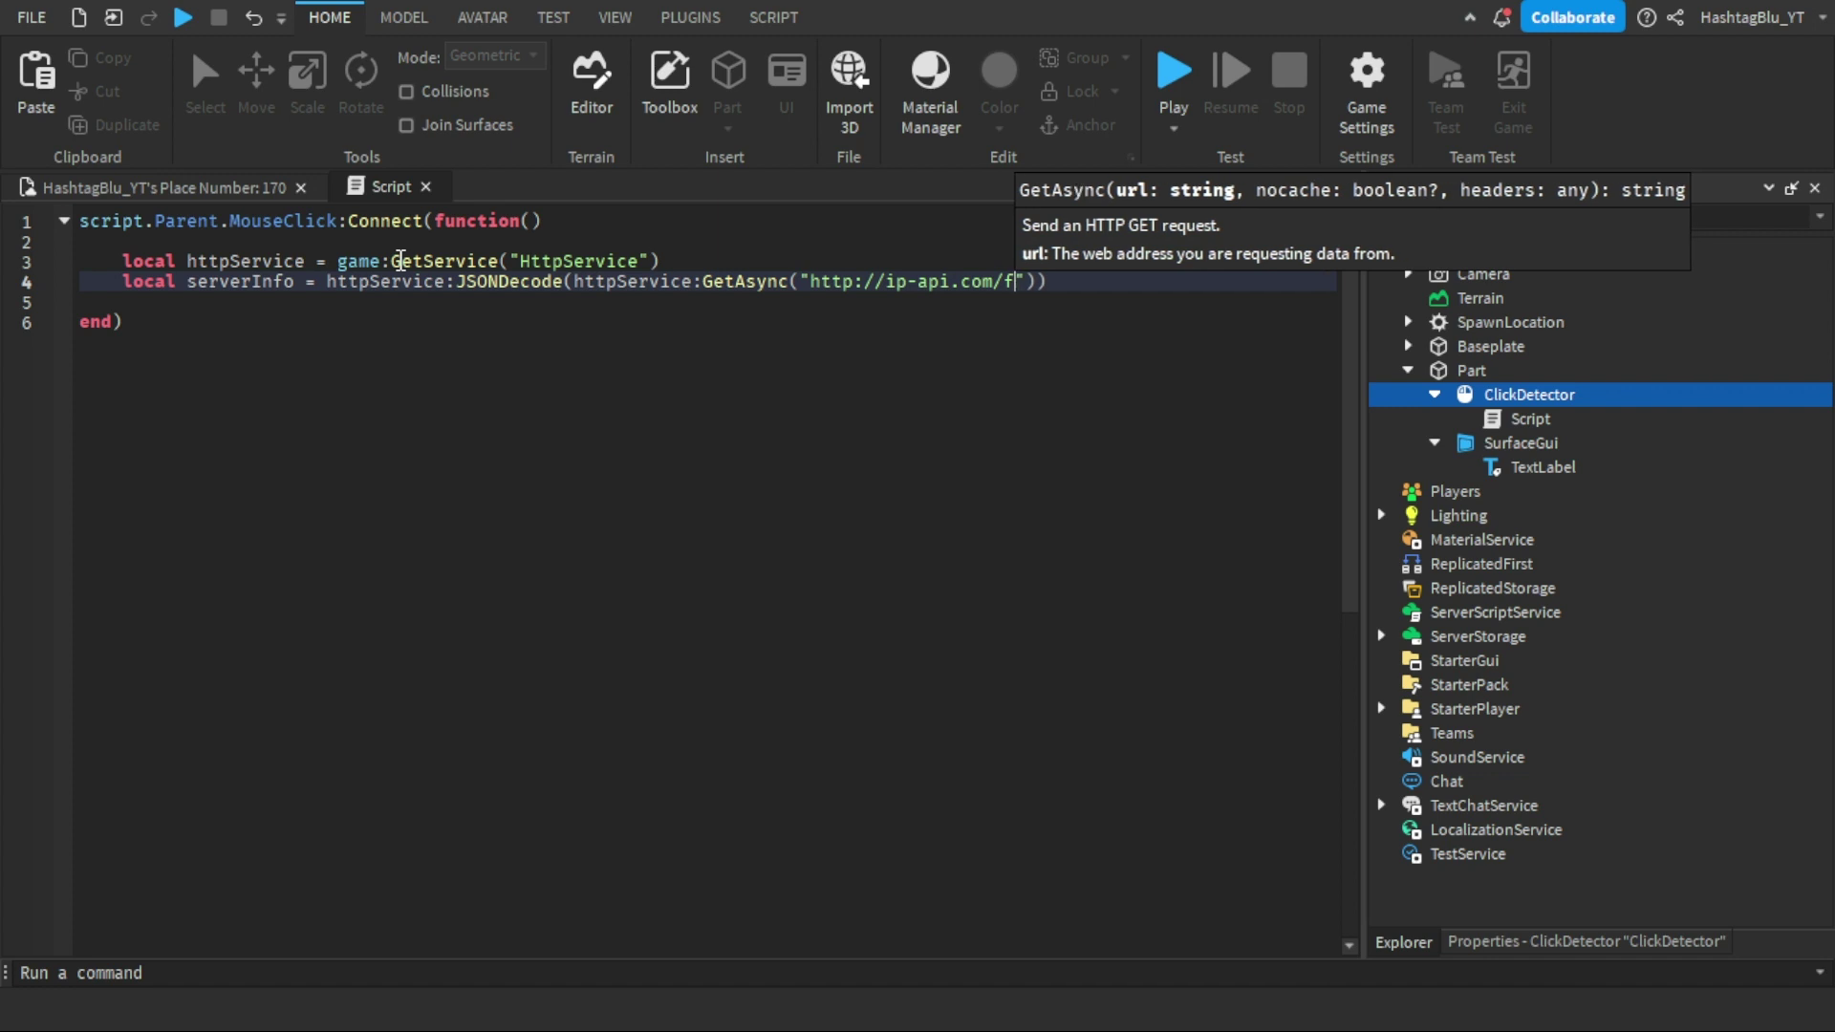
pyautogui.write('json/')
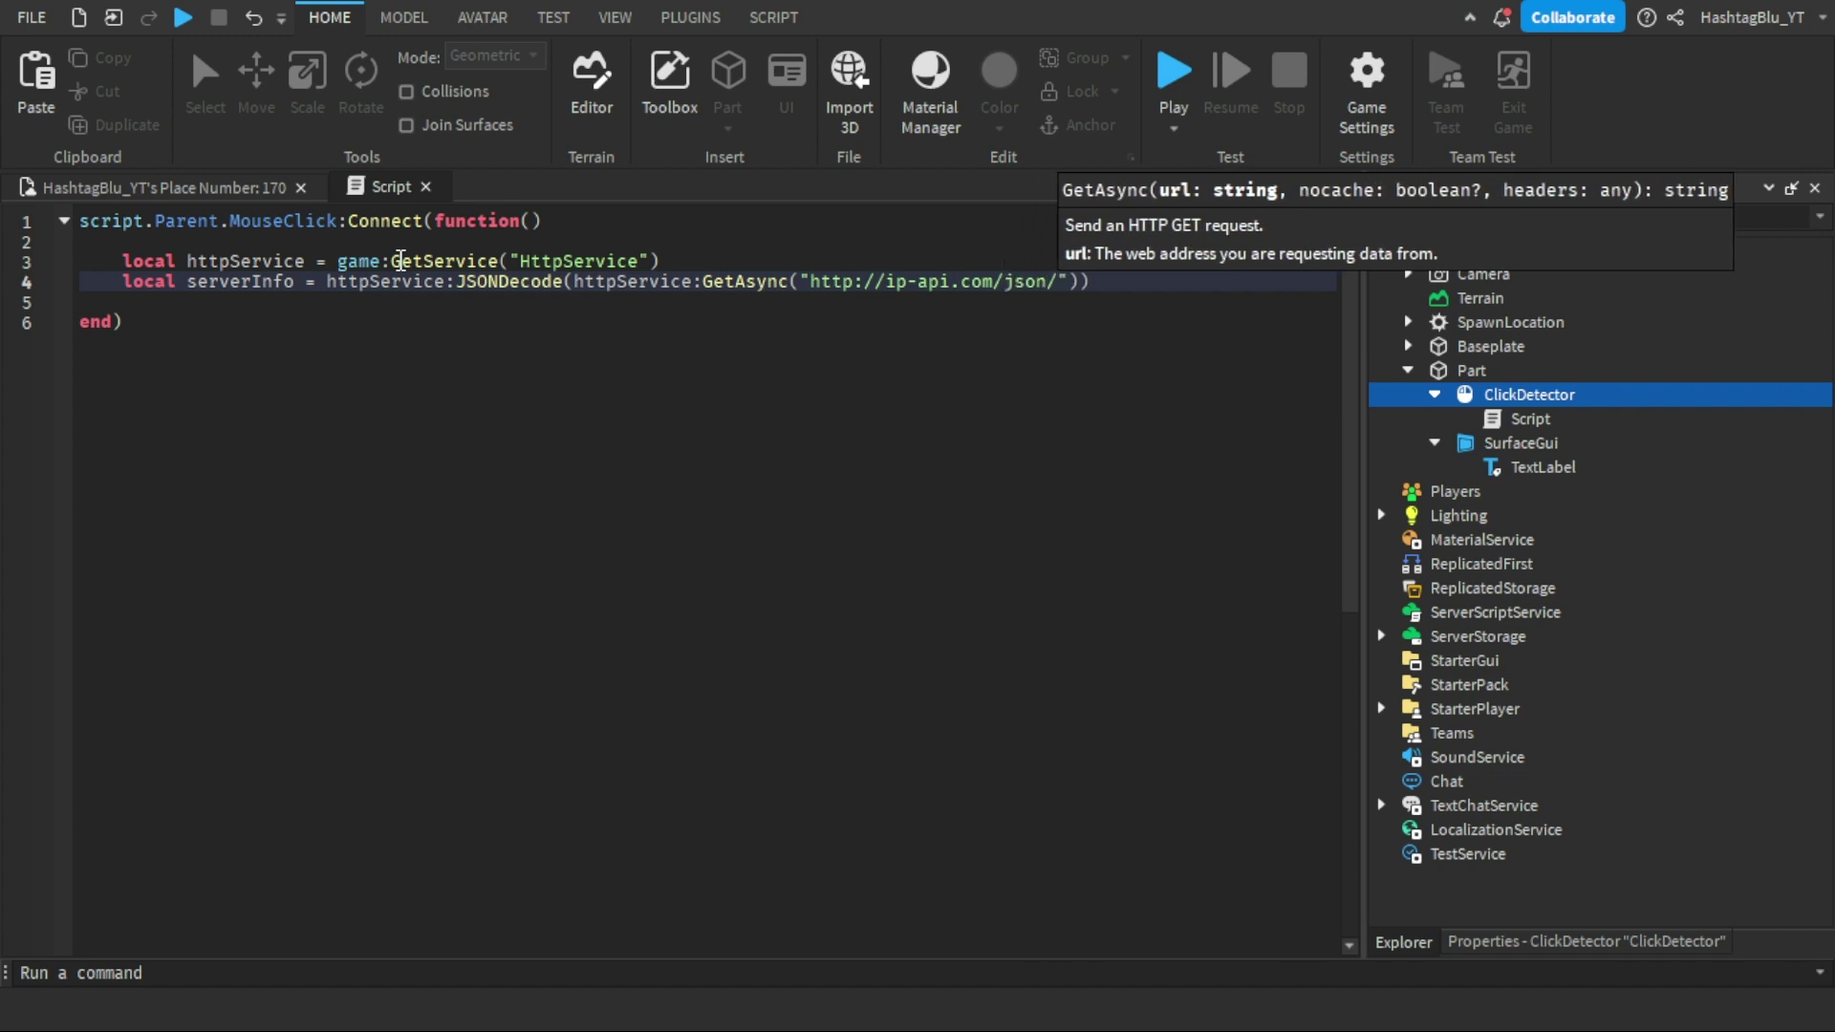
pyautogui.click(98, 263)
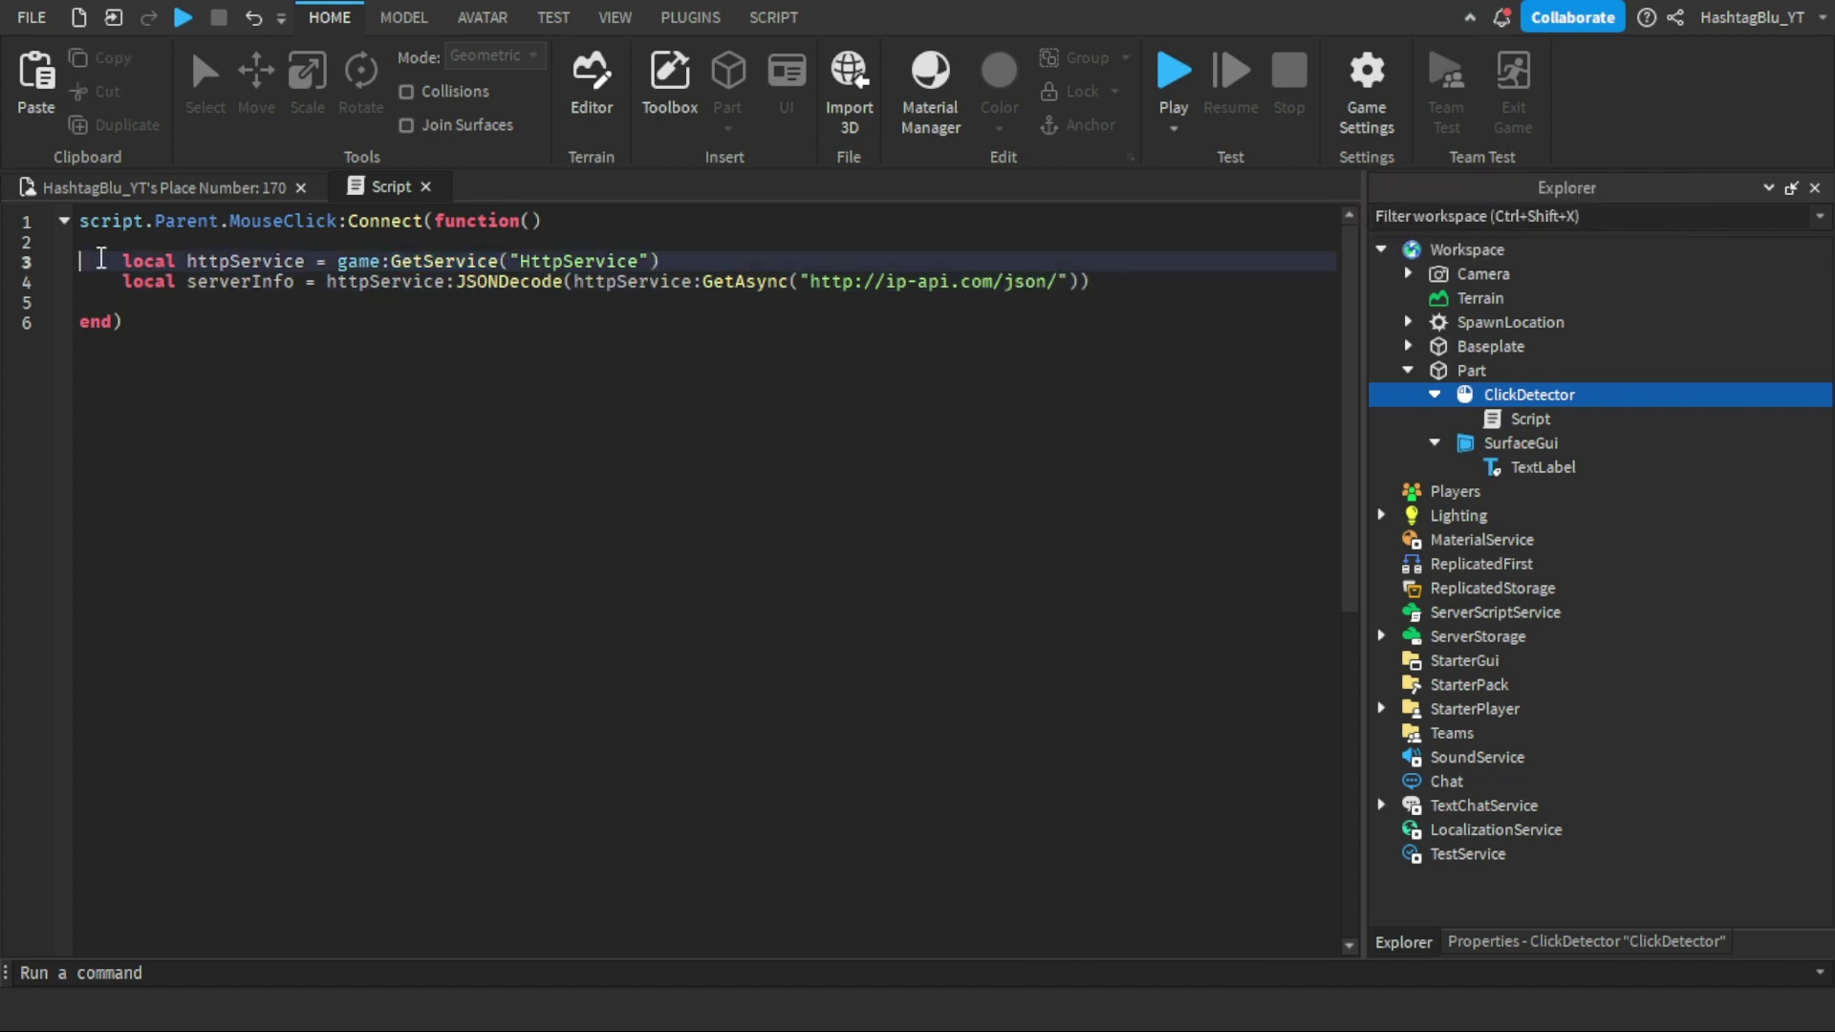
pyautogui.click(1089, 308)
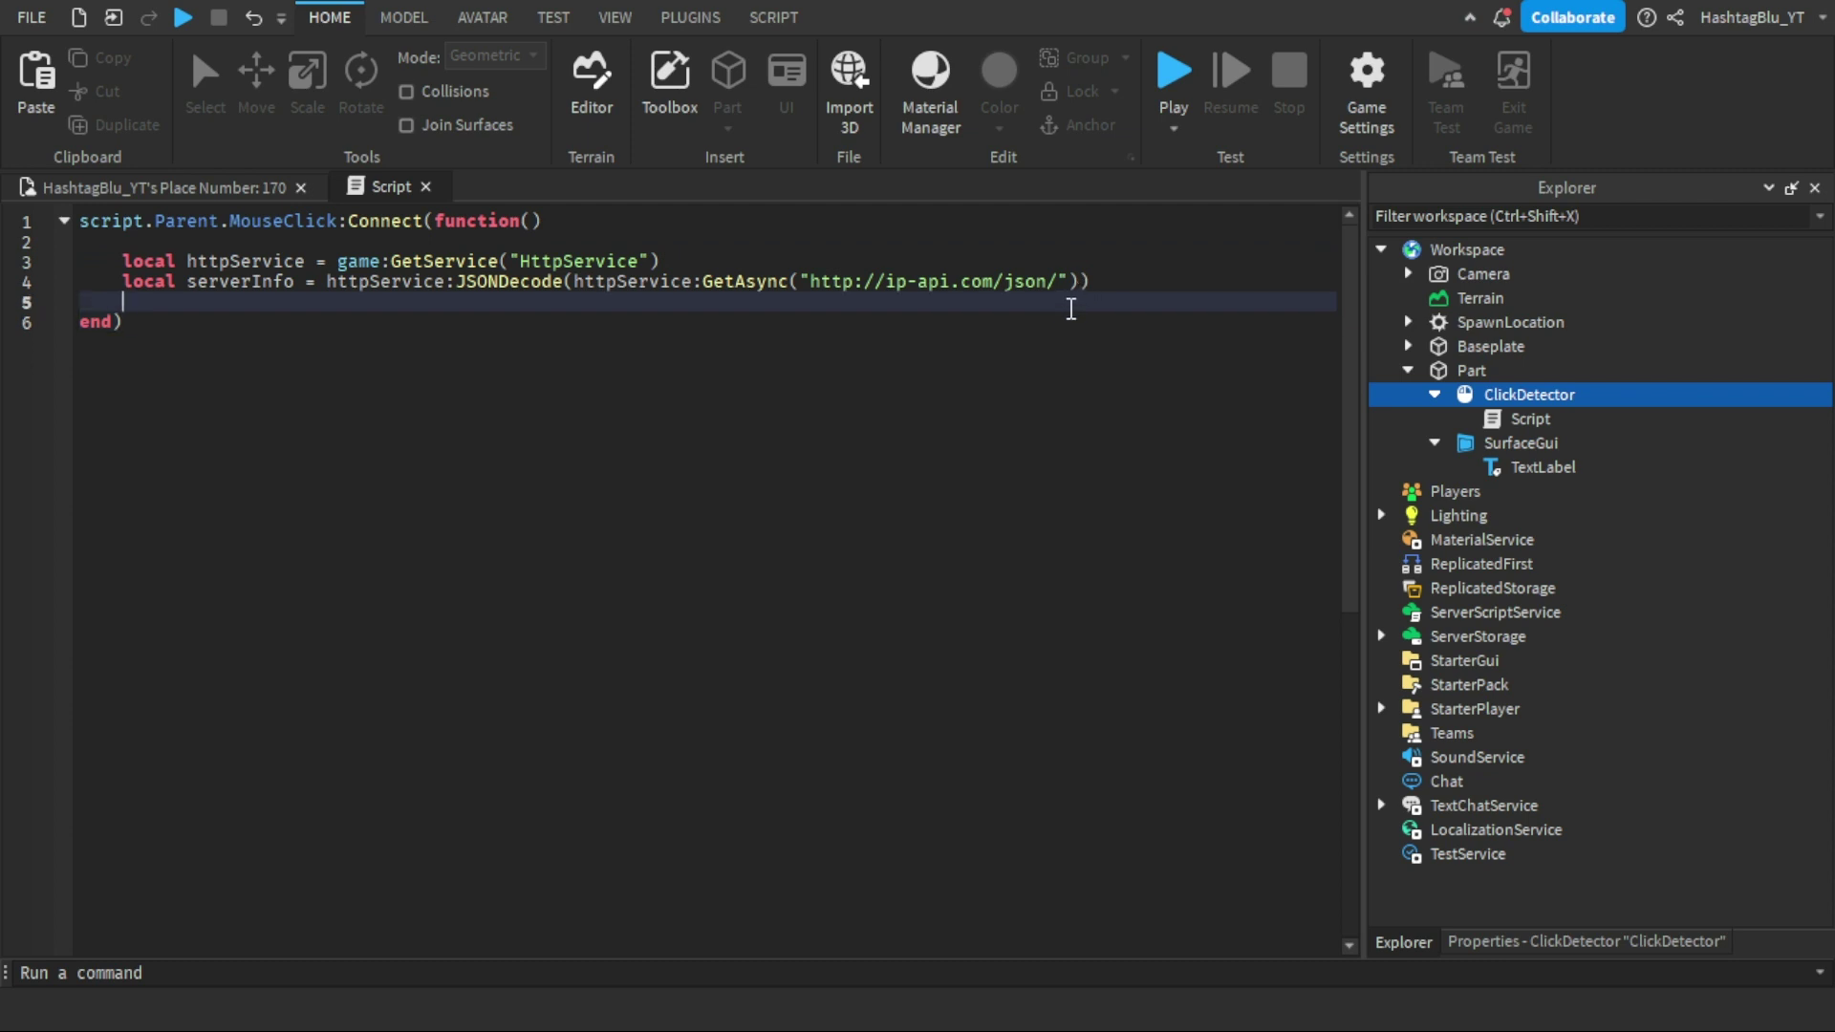
# - On line 5, set script.Parent.Parent.SurfaceGui.TextLabel.Text to "You are from: "..serverInfo.country
pyautogui.press('Return')
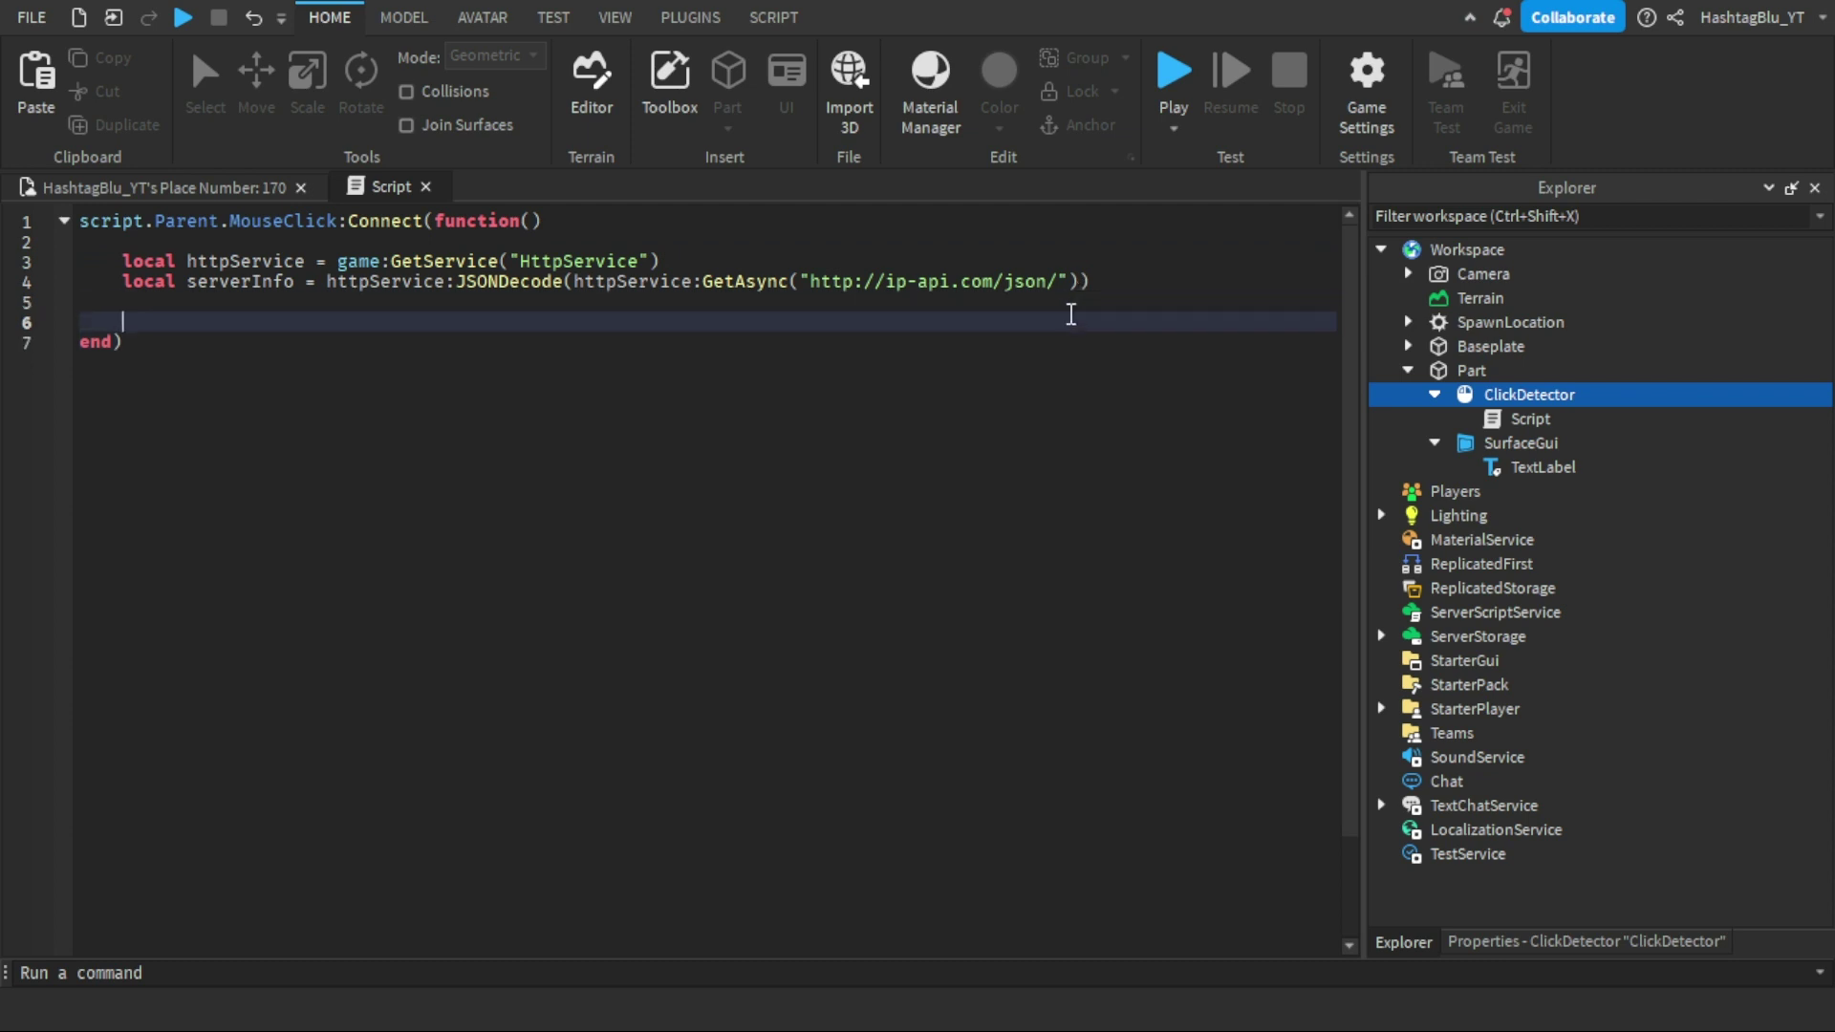
pyautogui.press('Up')
pyautogui.write('sc')
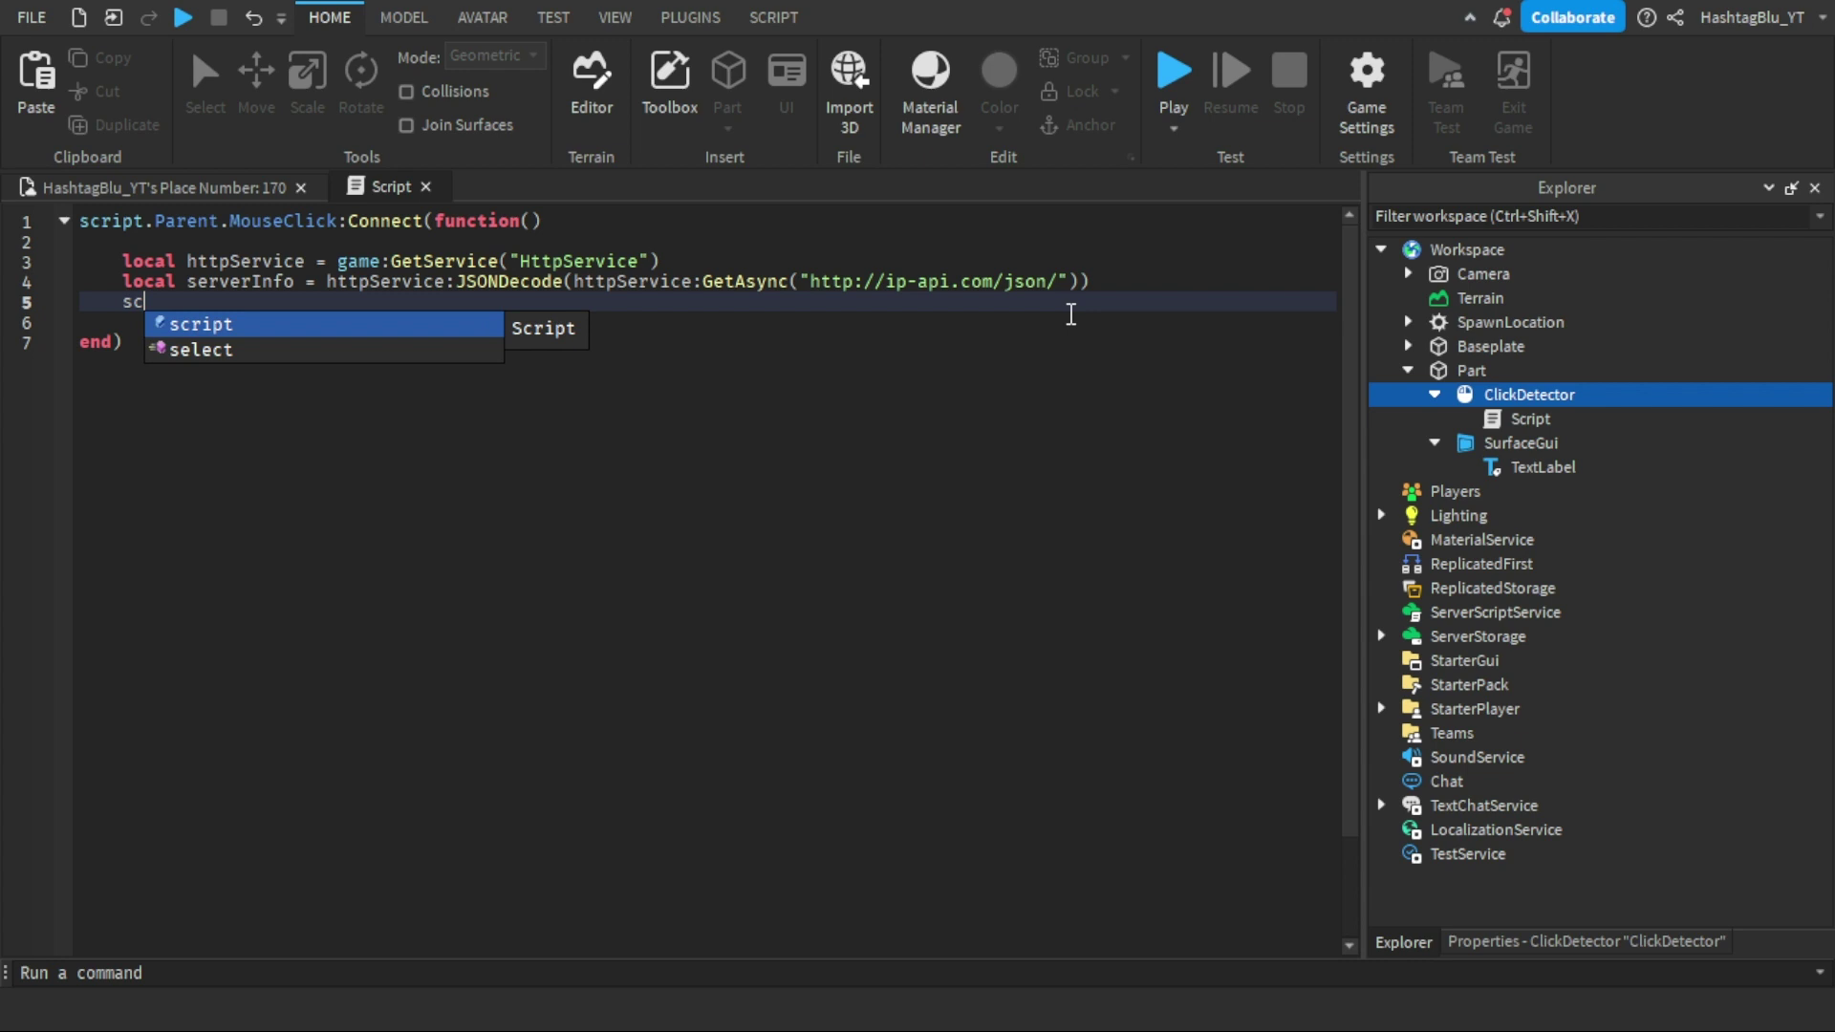
pyautogui.press('Tab')
pyautogui.write('.')
pyautogui.press('Tab')
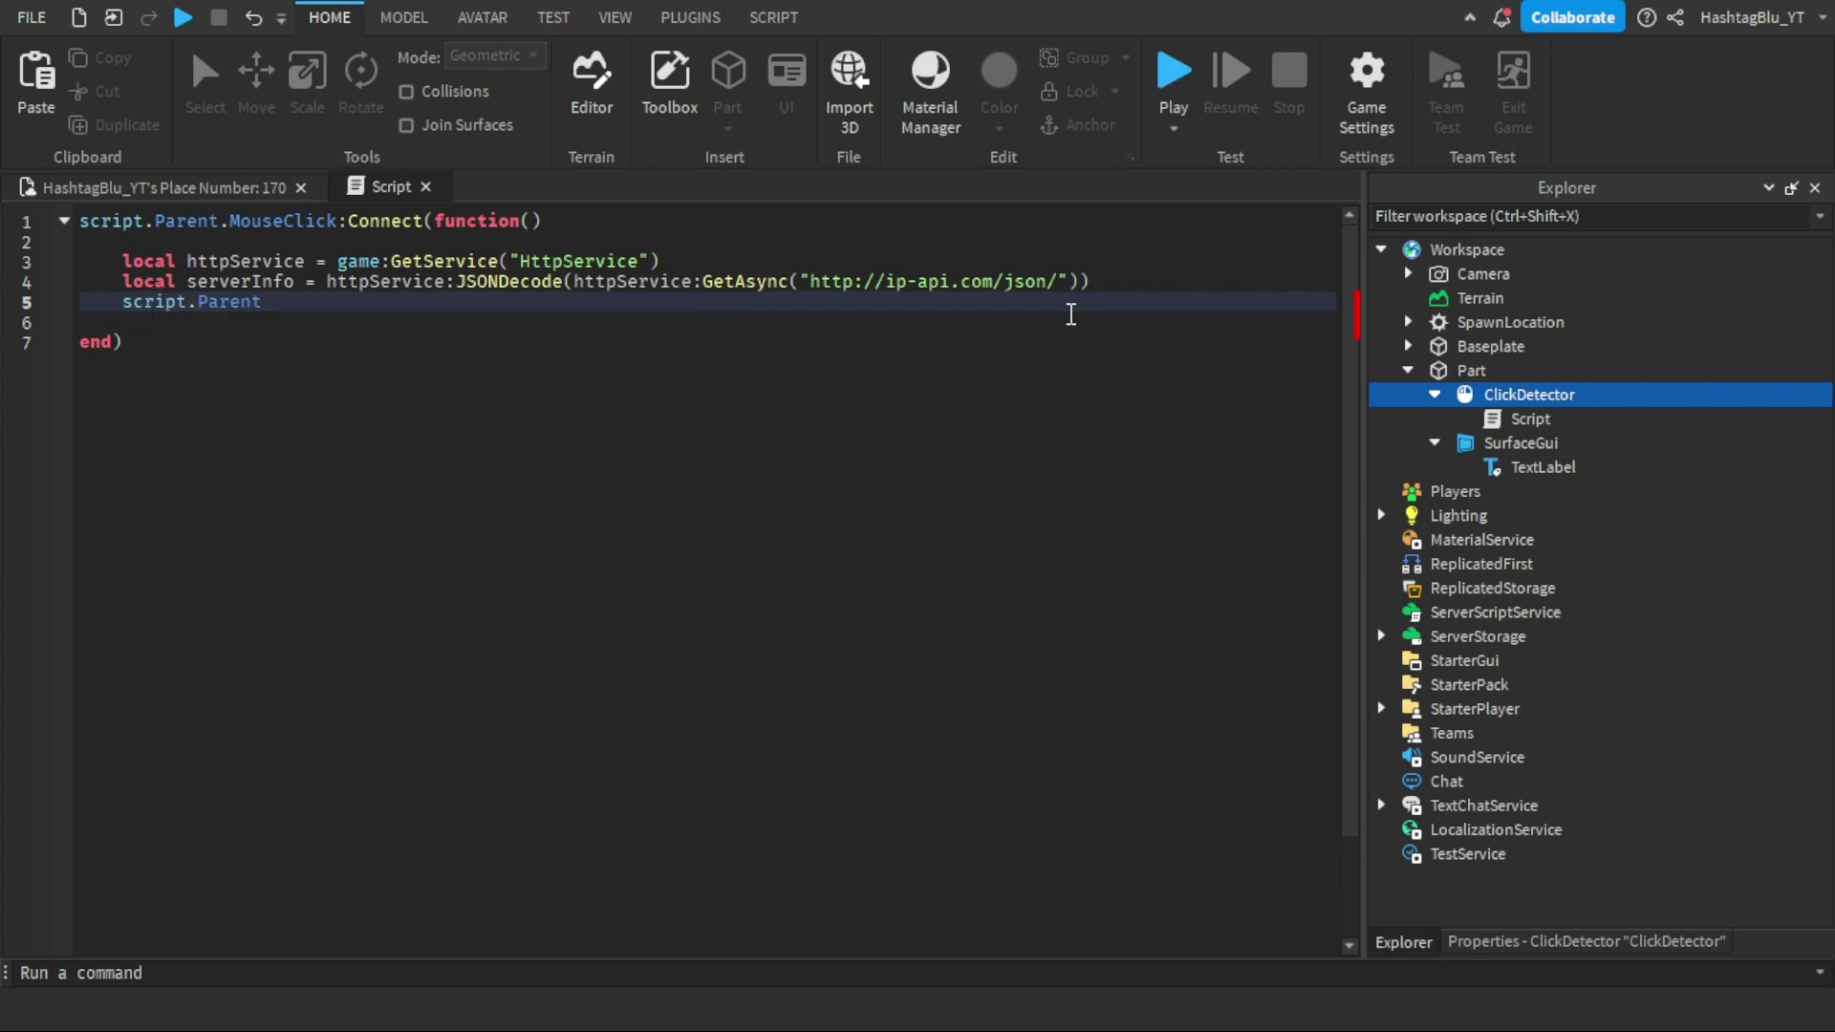
pyautogui.write('.')
pyautogui.press('Tab')
pyautogui.write('.')
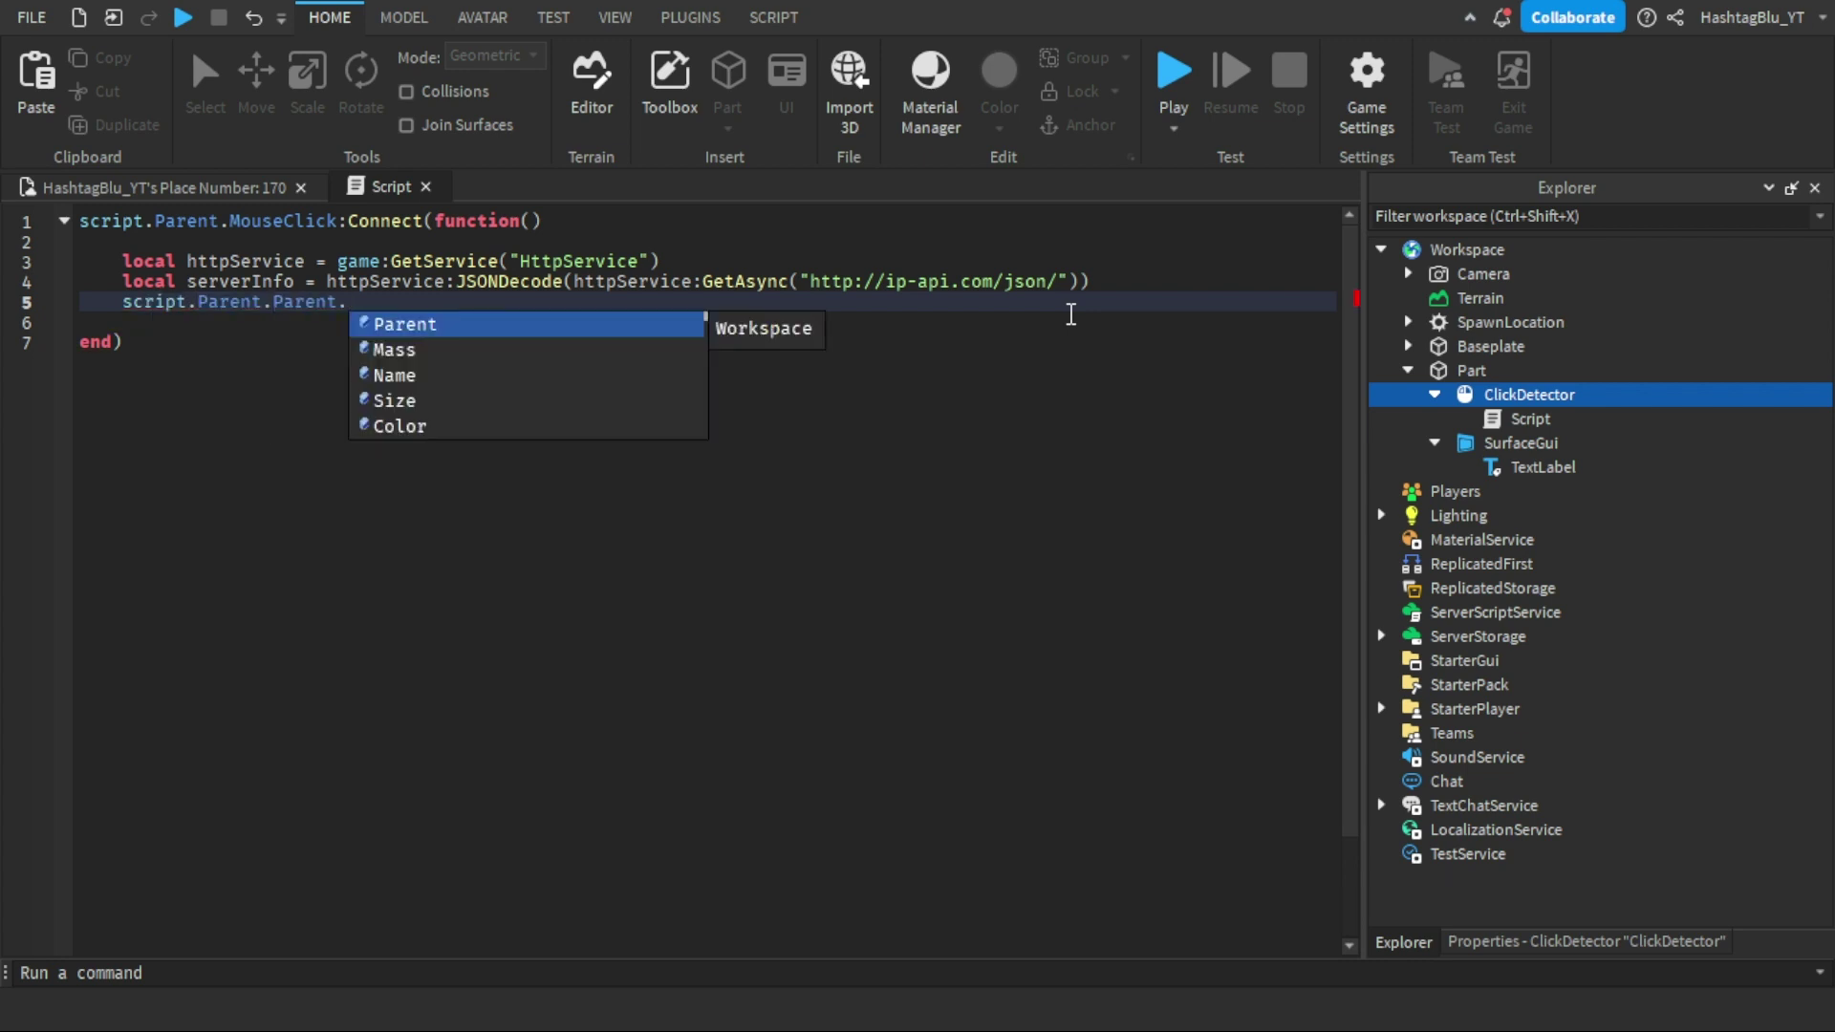
pyautogui.write('su')
pyautogui.press('Tab')
pyautogui.write('.')
pyautogui.press('Tab')
pyautogui.write('.')
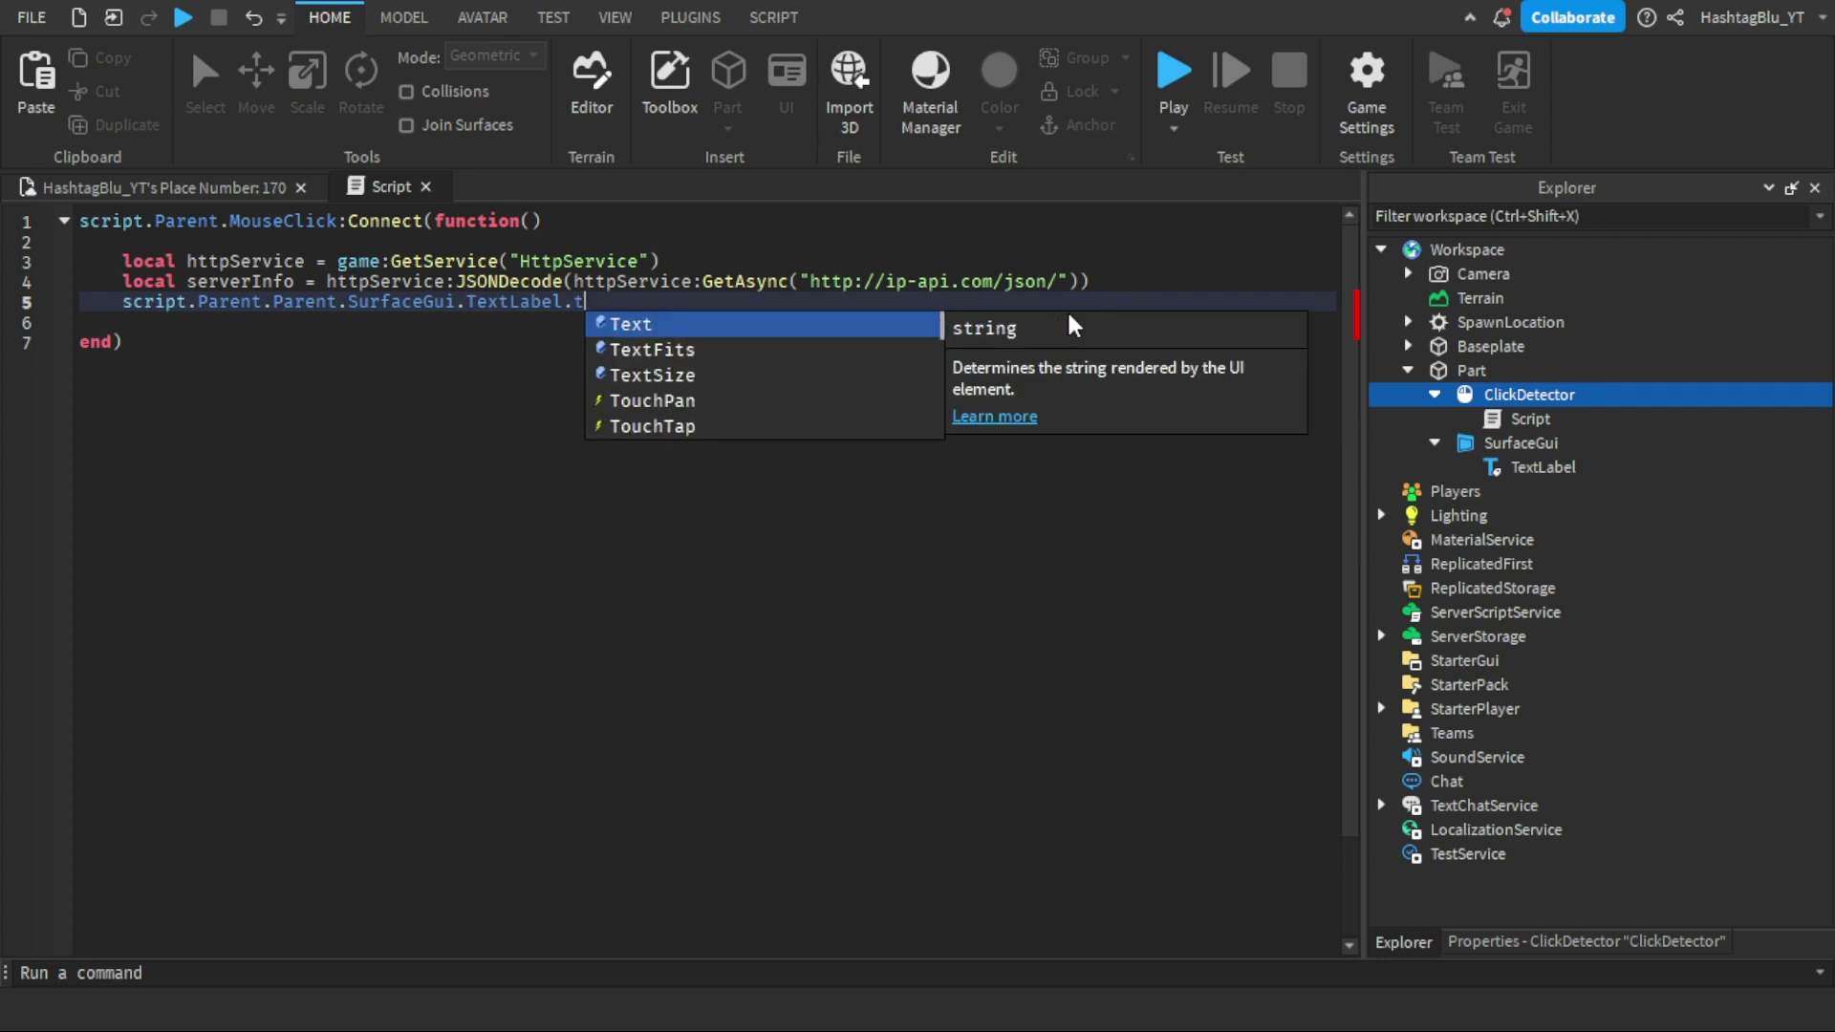
pyautogui.press('Tab')
pyautogui.write('"Y')
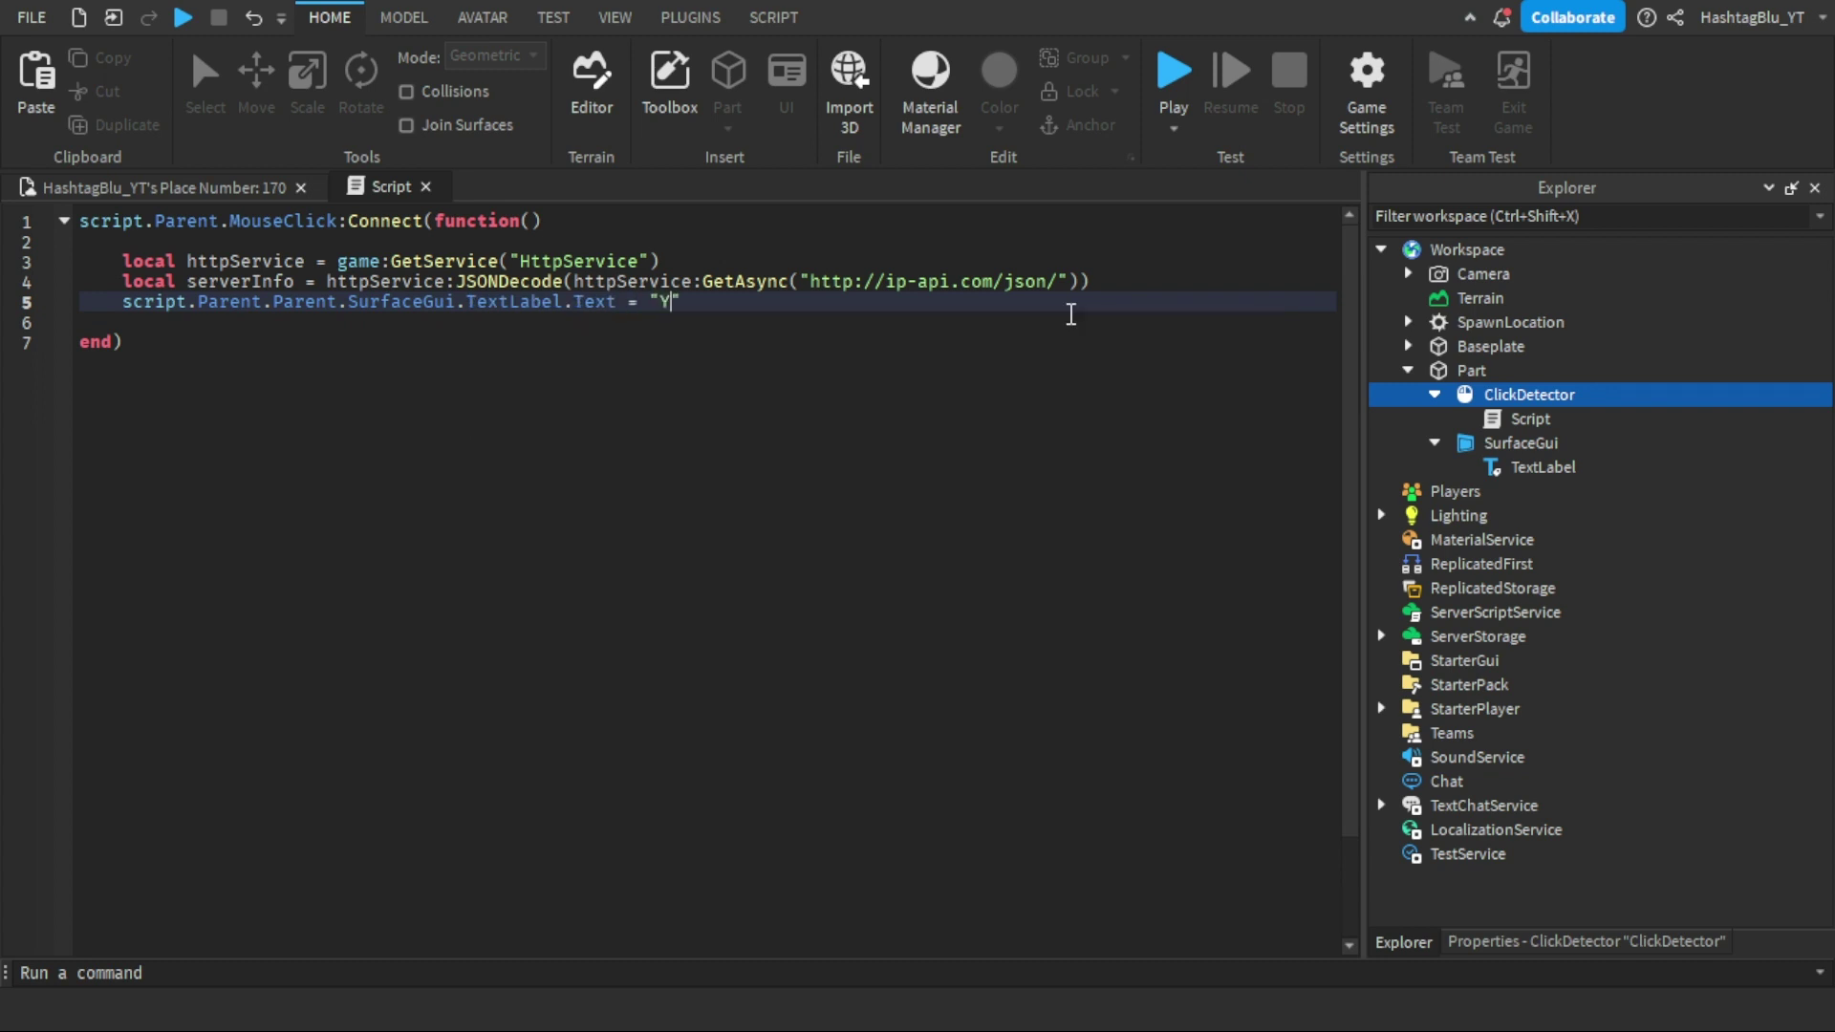
pyautogui.write('ou are from: "')
pyautogui.write('..')
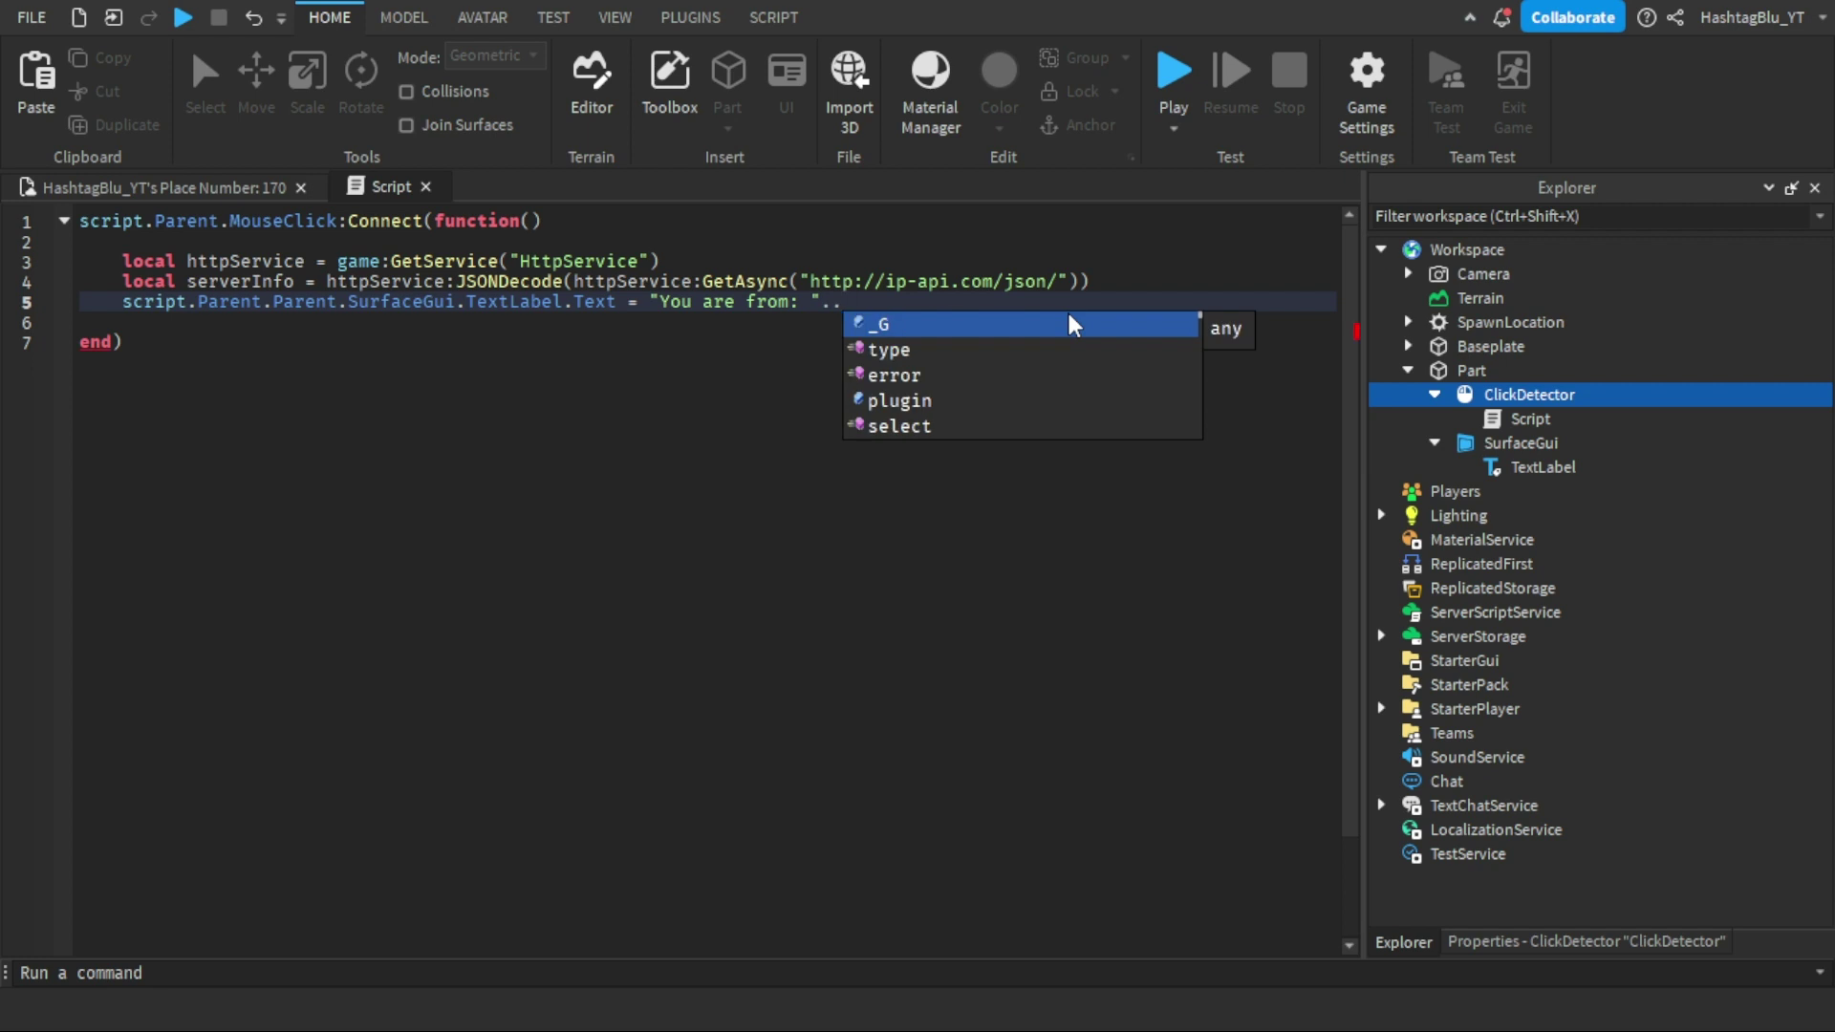
pyautogui.write('ser')
pyautogui.press('Tab')
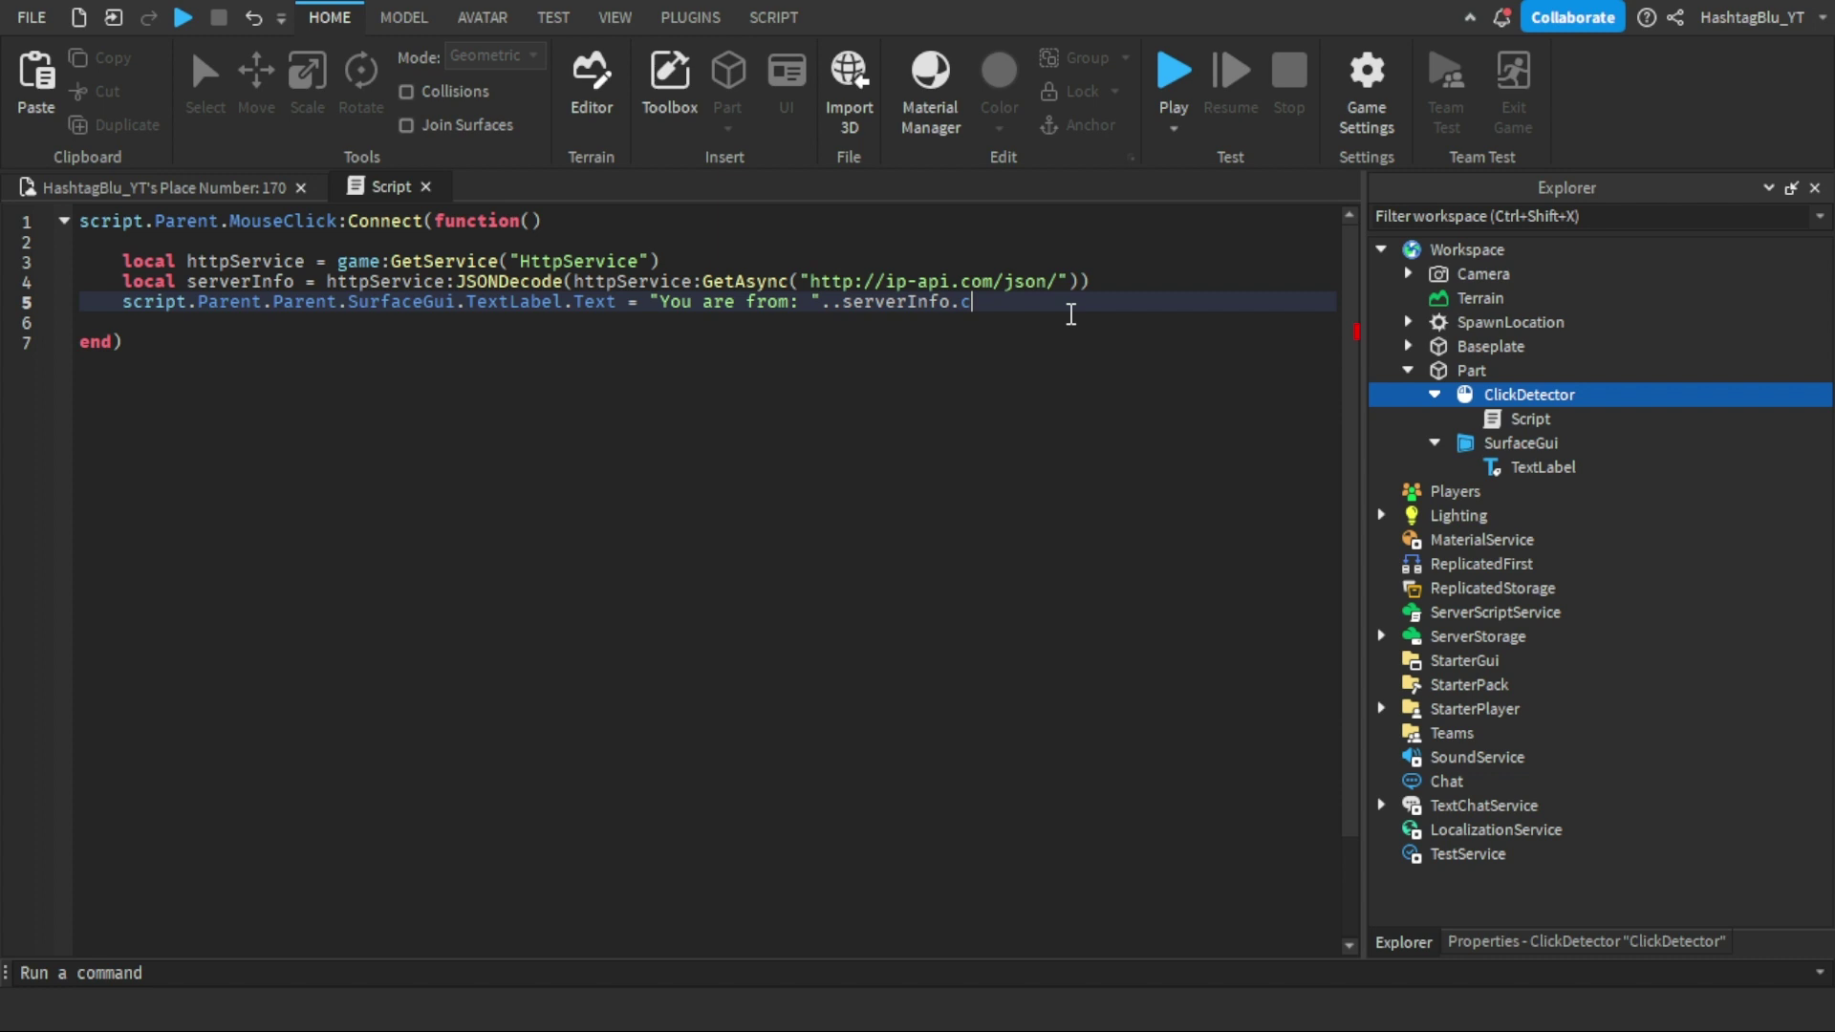
pyautogui.write('ntry')
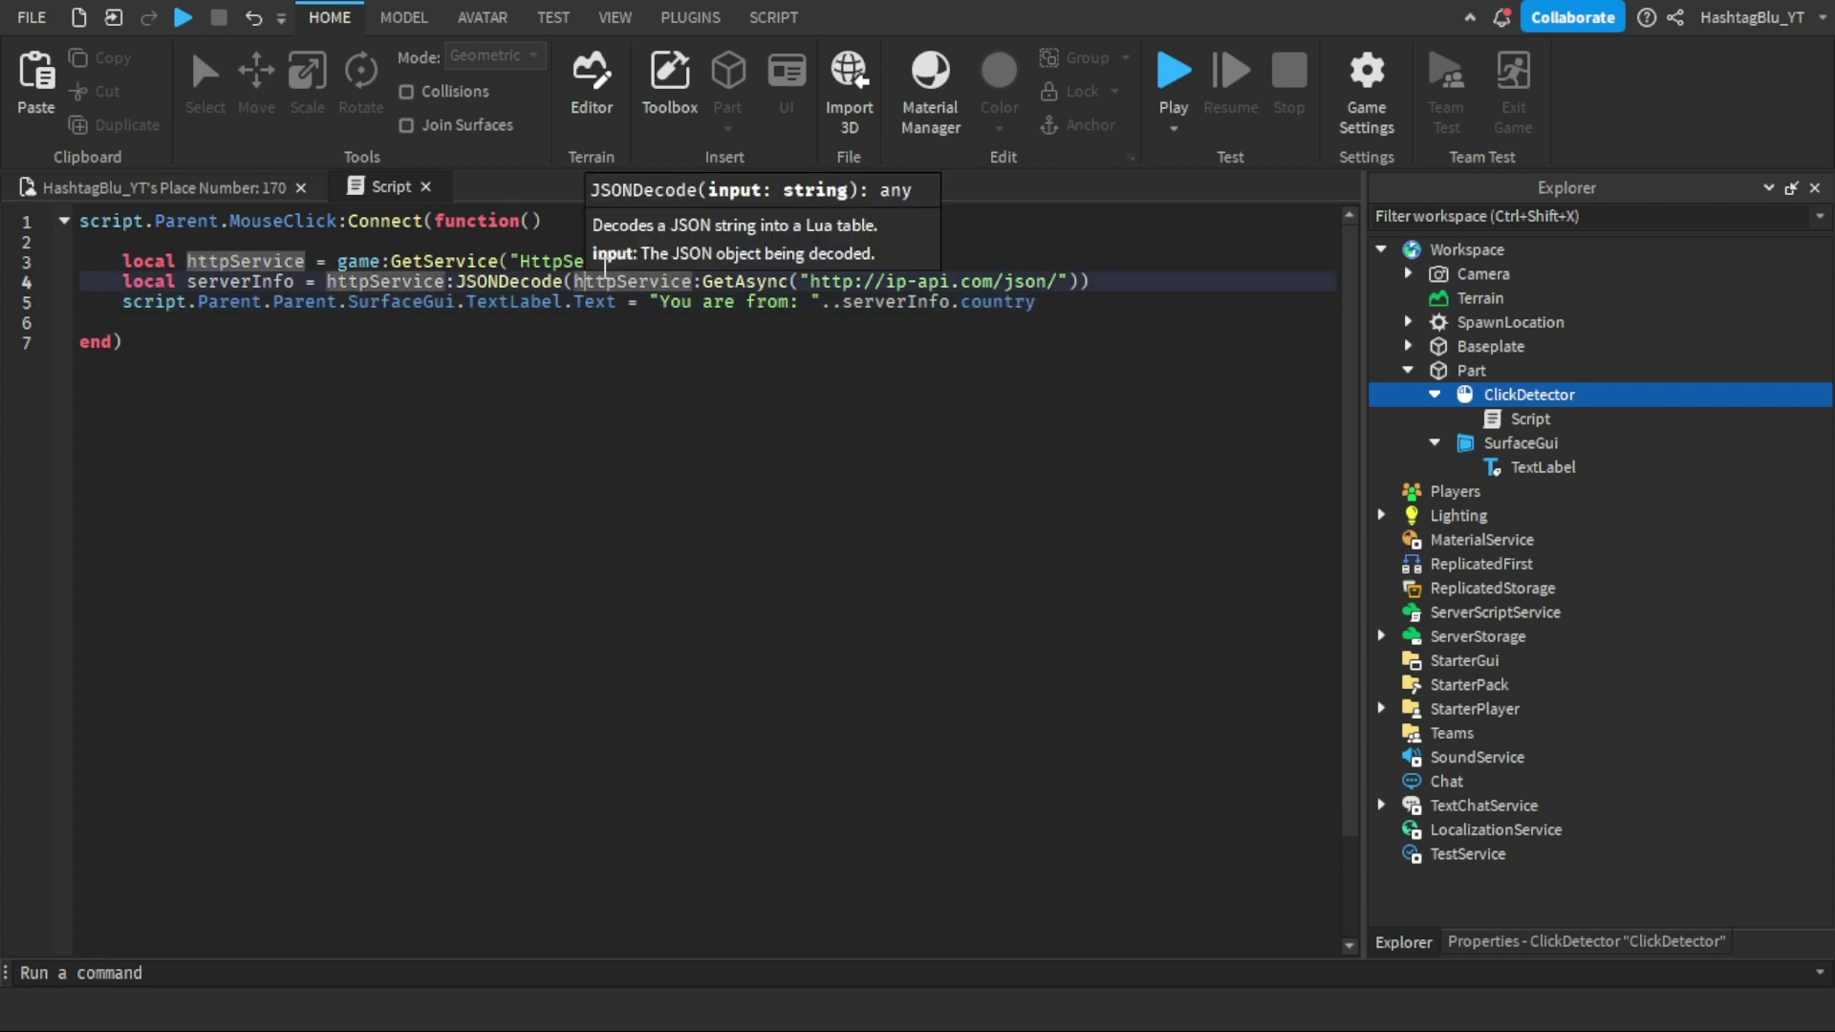
# - Check the new line's wording, then start a play test
pyautogui.doubleClick(1000, 303)
pyautogui.click(304, 302)
pyautogui.click(732, 318)
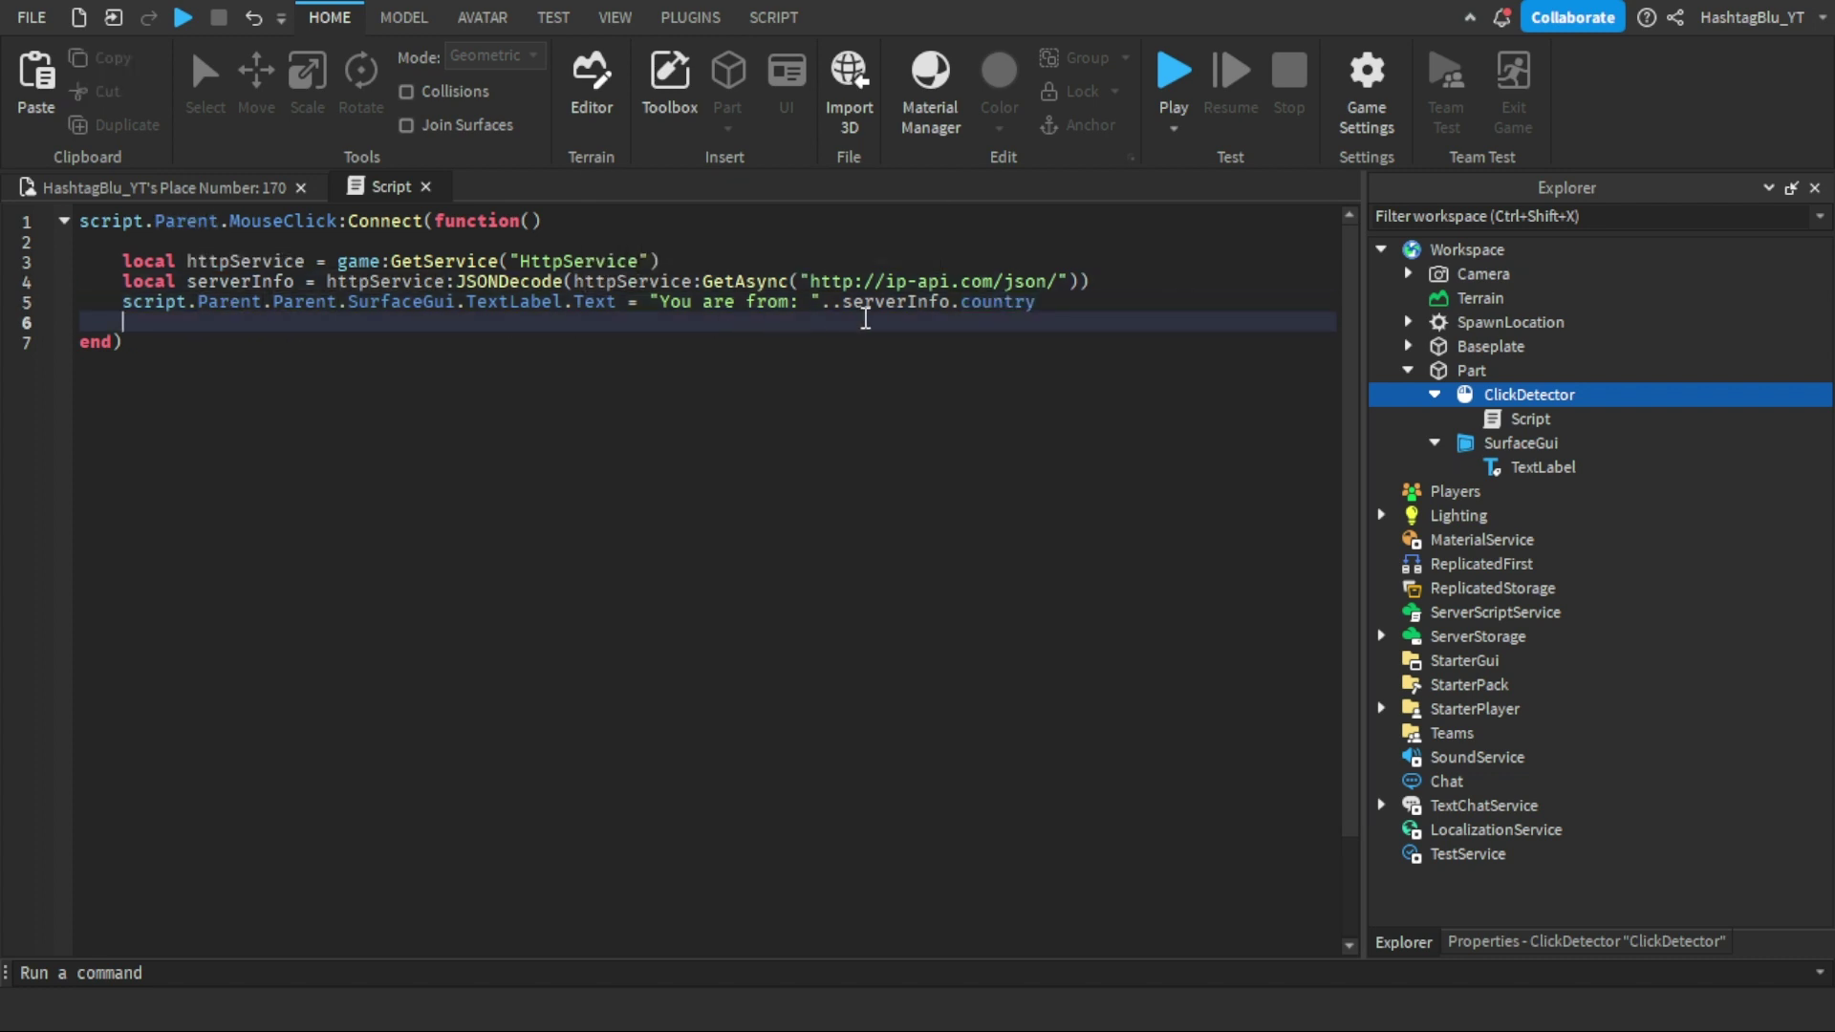
pyautogui.click(1165, 88)
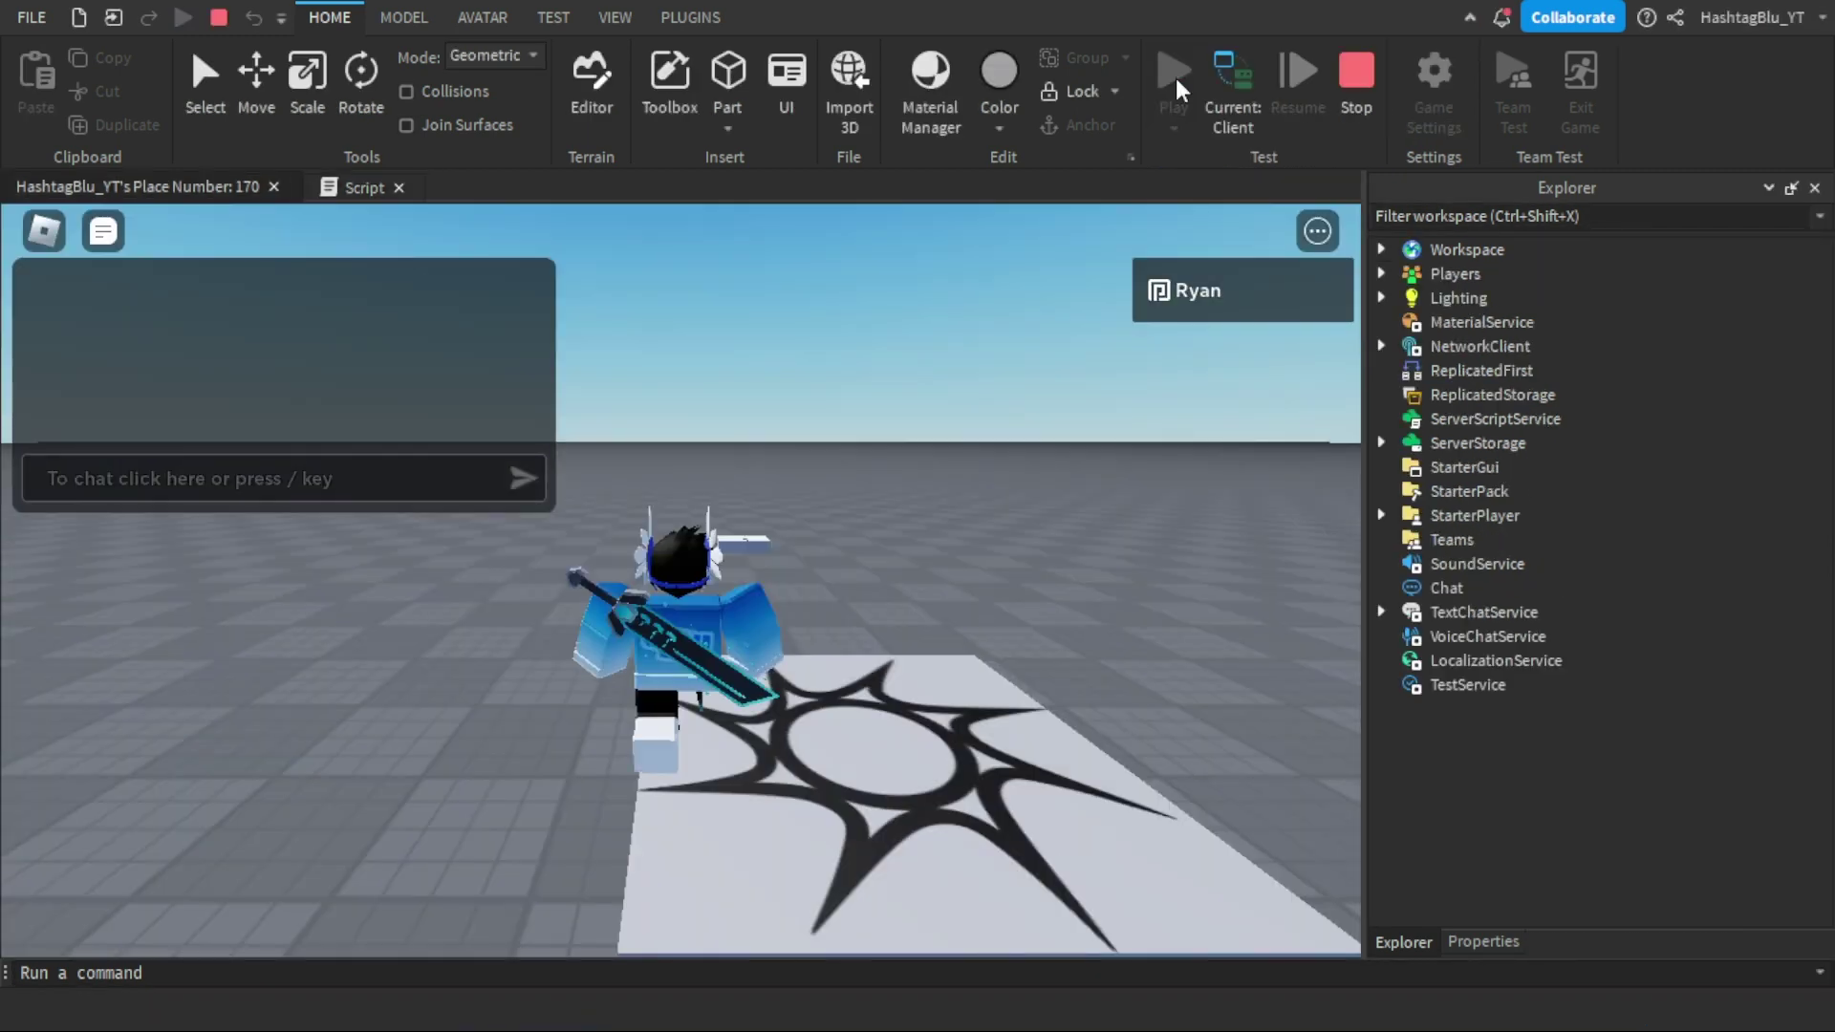
# - Walk to the part, click it to show 'You are from: United States', then stop the test
pyautogui.moveTo(1090, 359); pyautogui.dragTo(806, 763, button='right')
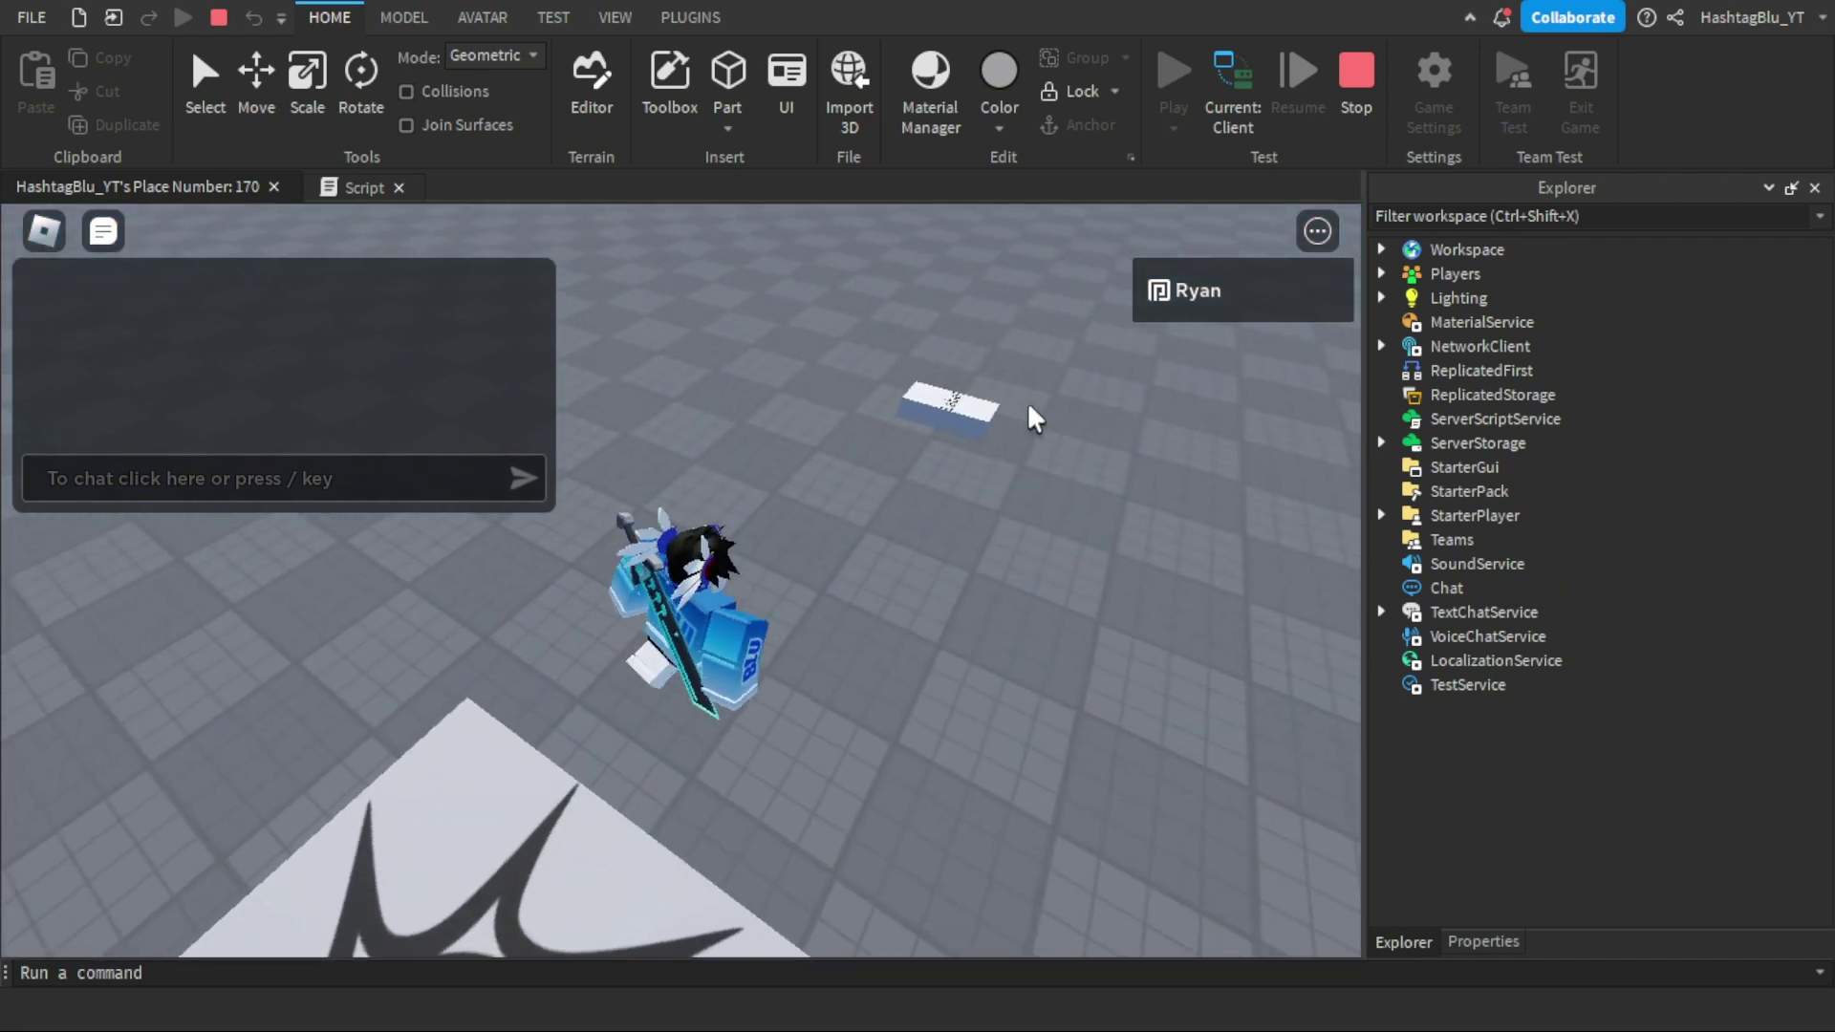
pyautogui.press('w')
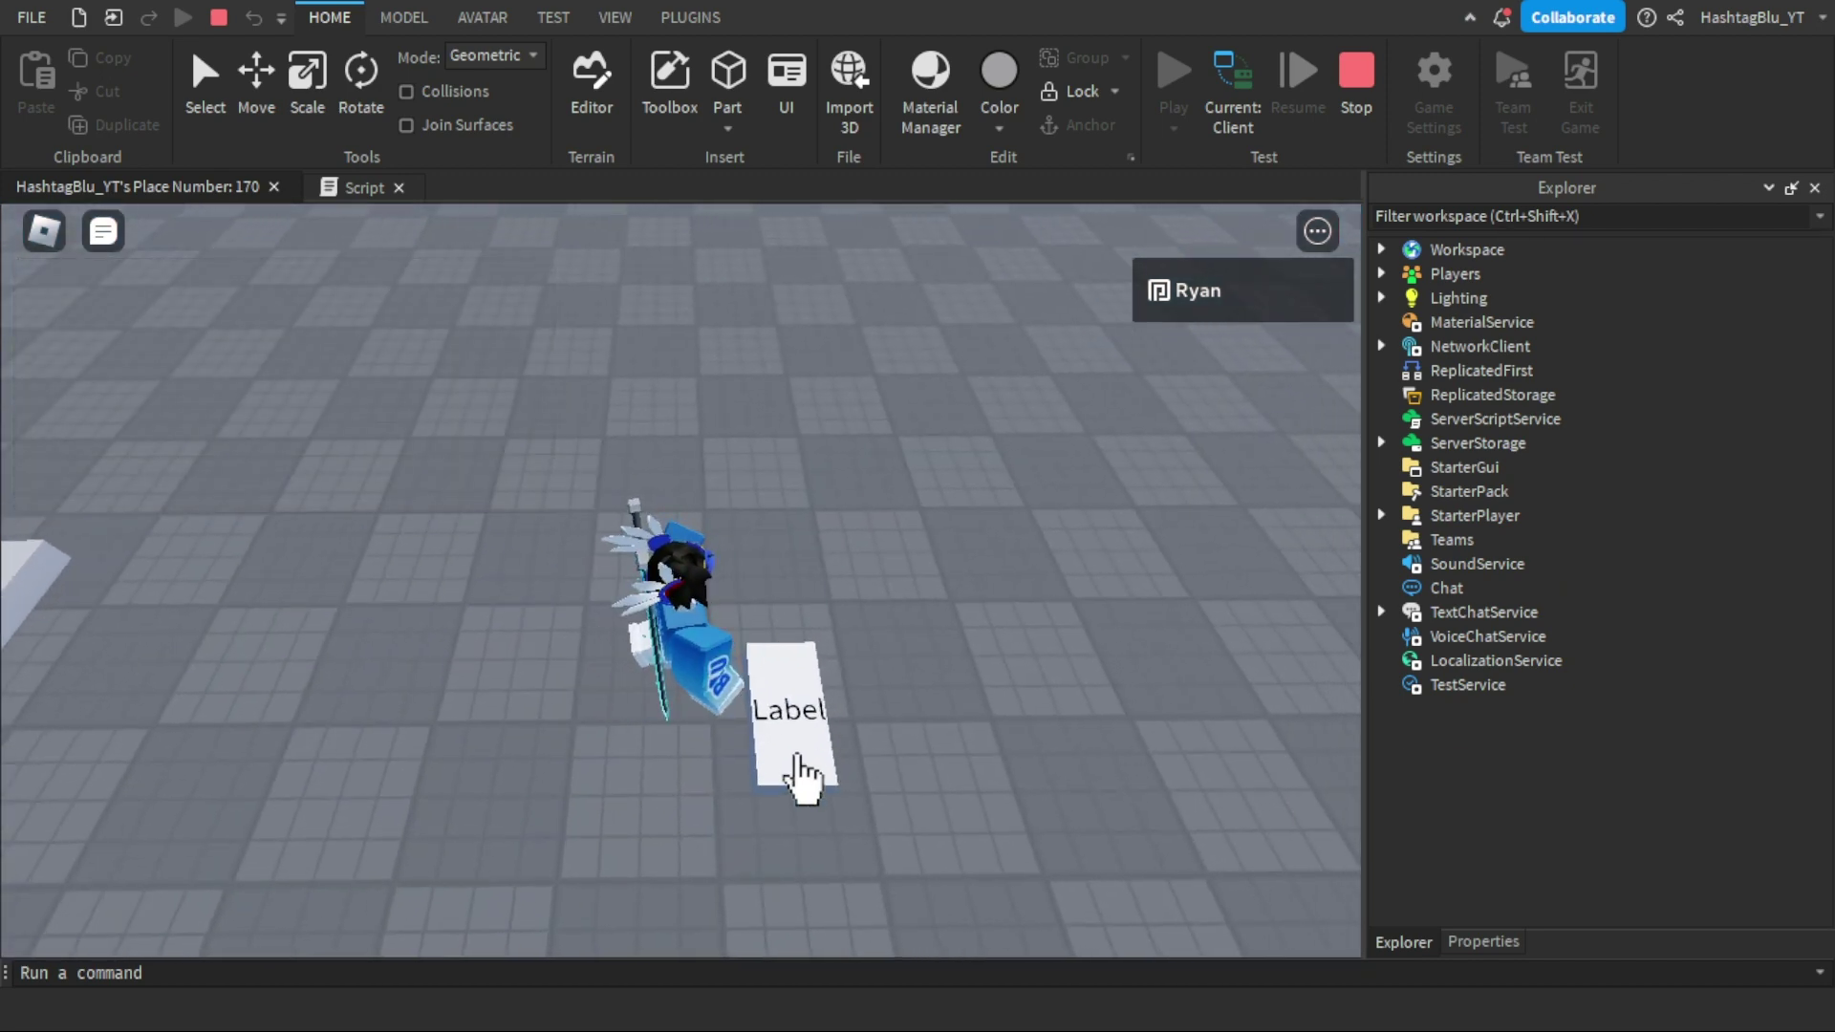
pyautogui.click(807, 764)
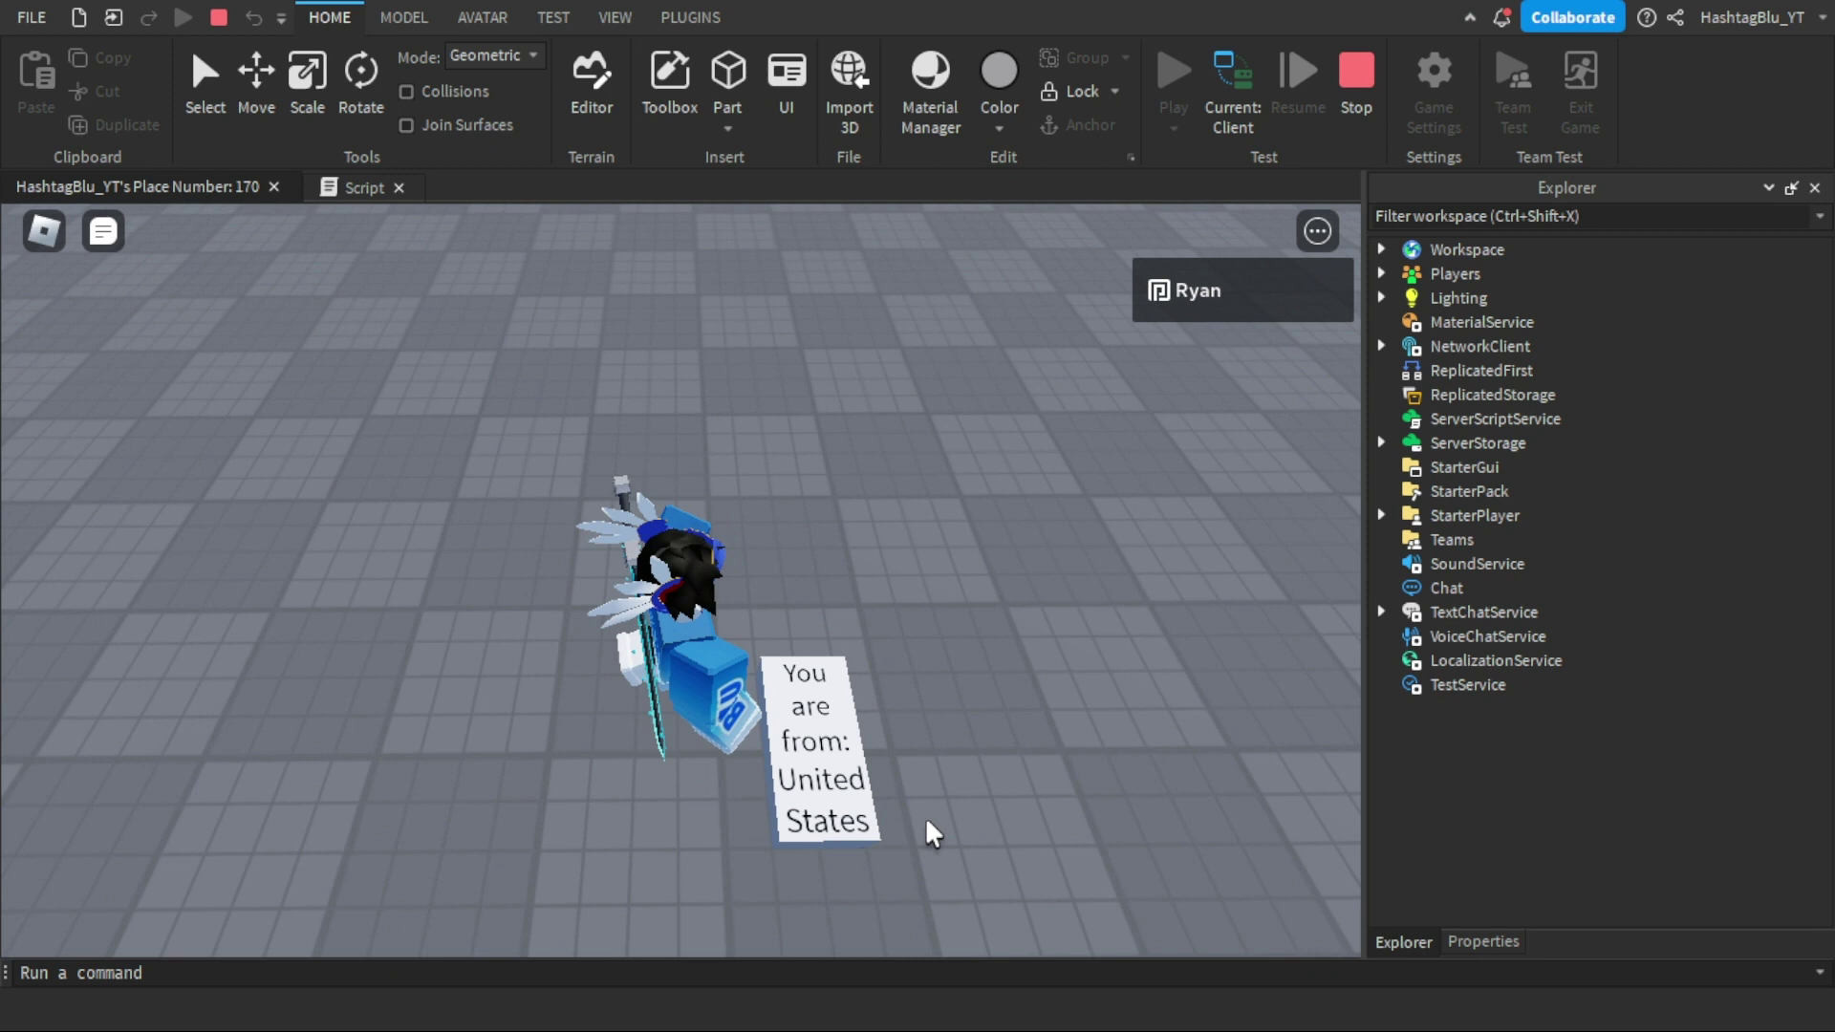
pyautogui.moveTo(826, 748); pyautogui.dragTo(861, 717, button='right')
pyautogui.click(1357, 86)
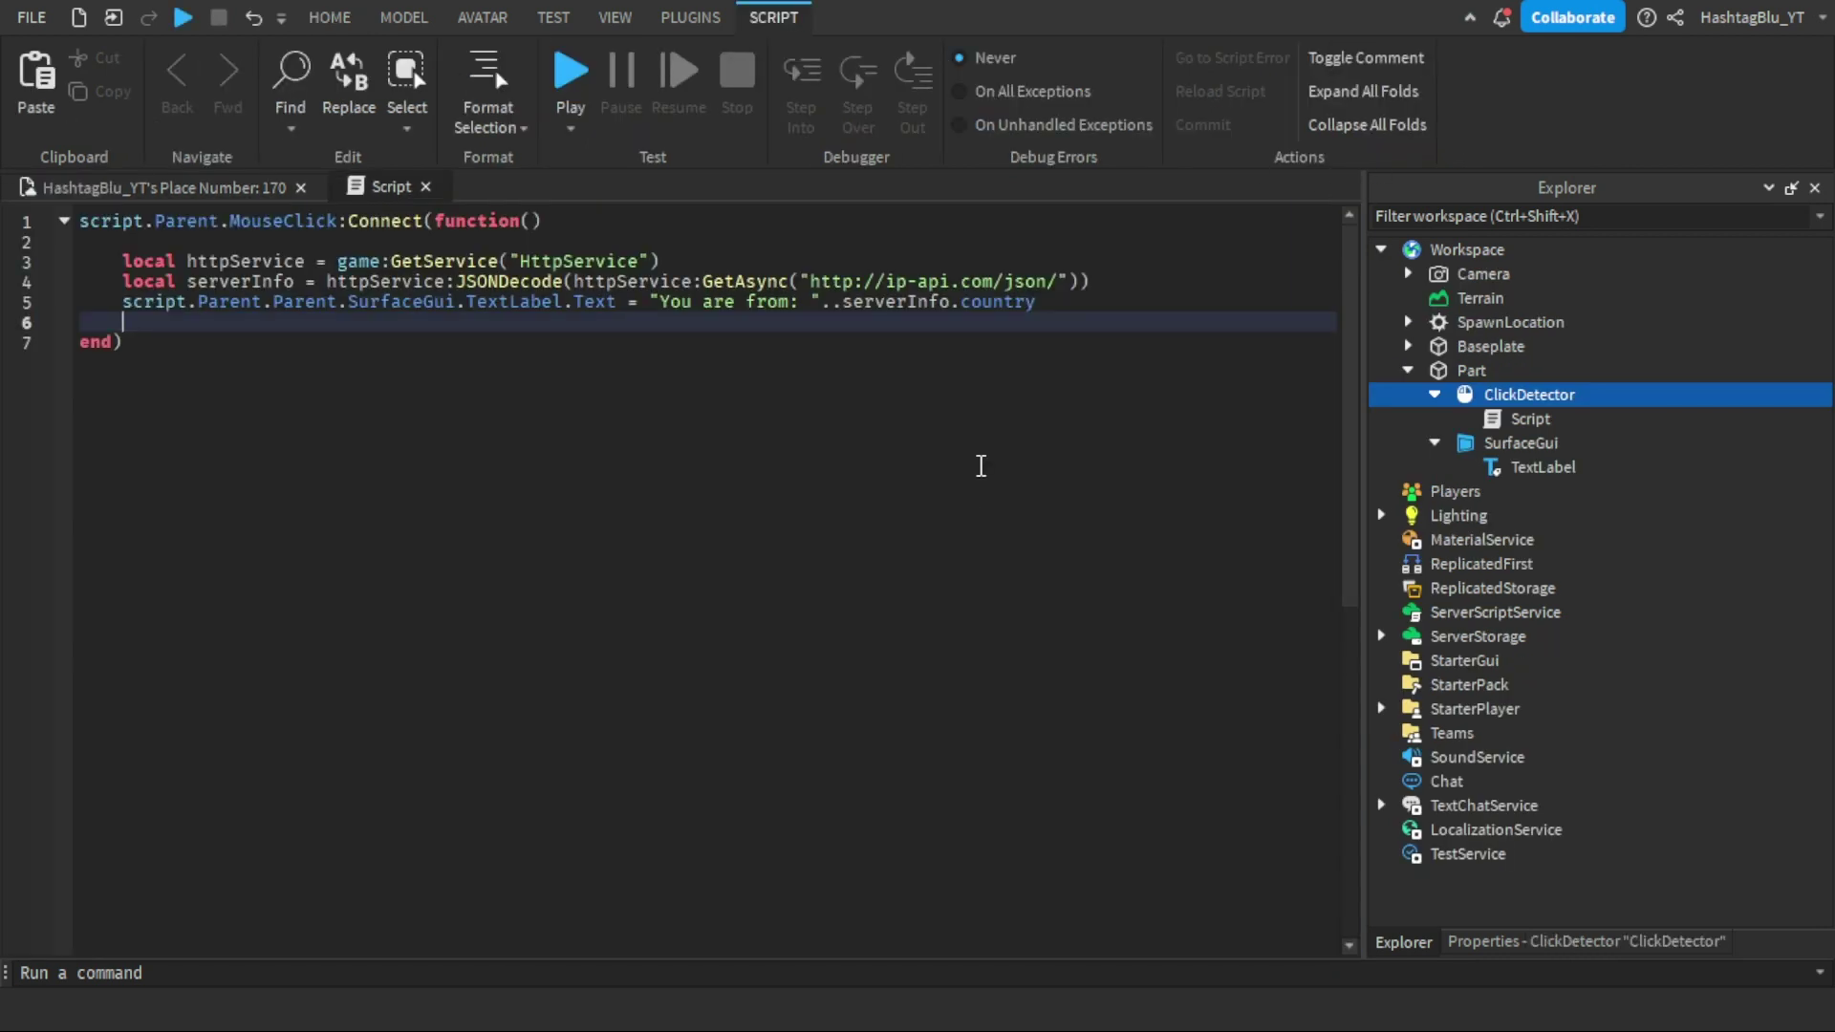
# - Look over the script's opening, serverInfo and country lines, then start a new play test
pyautogui.moveTo(86, 280); pyautogui.dragTo(1196, 290)
pyautogui.click(1018, 338)
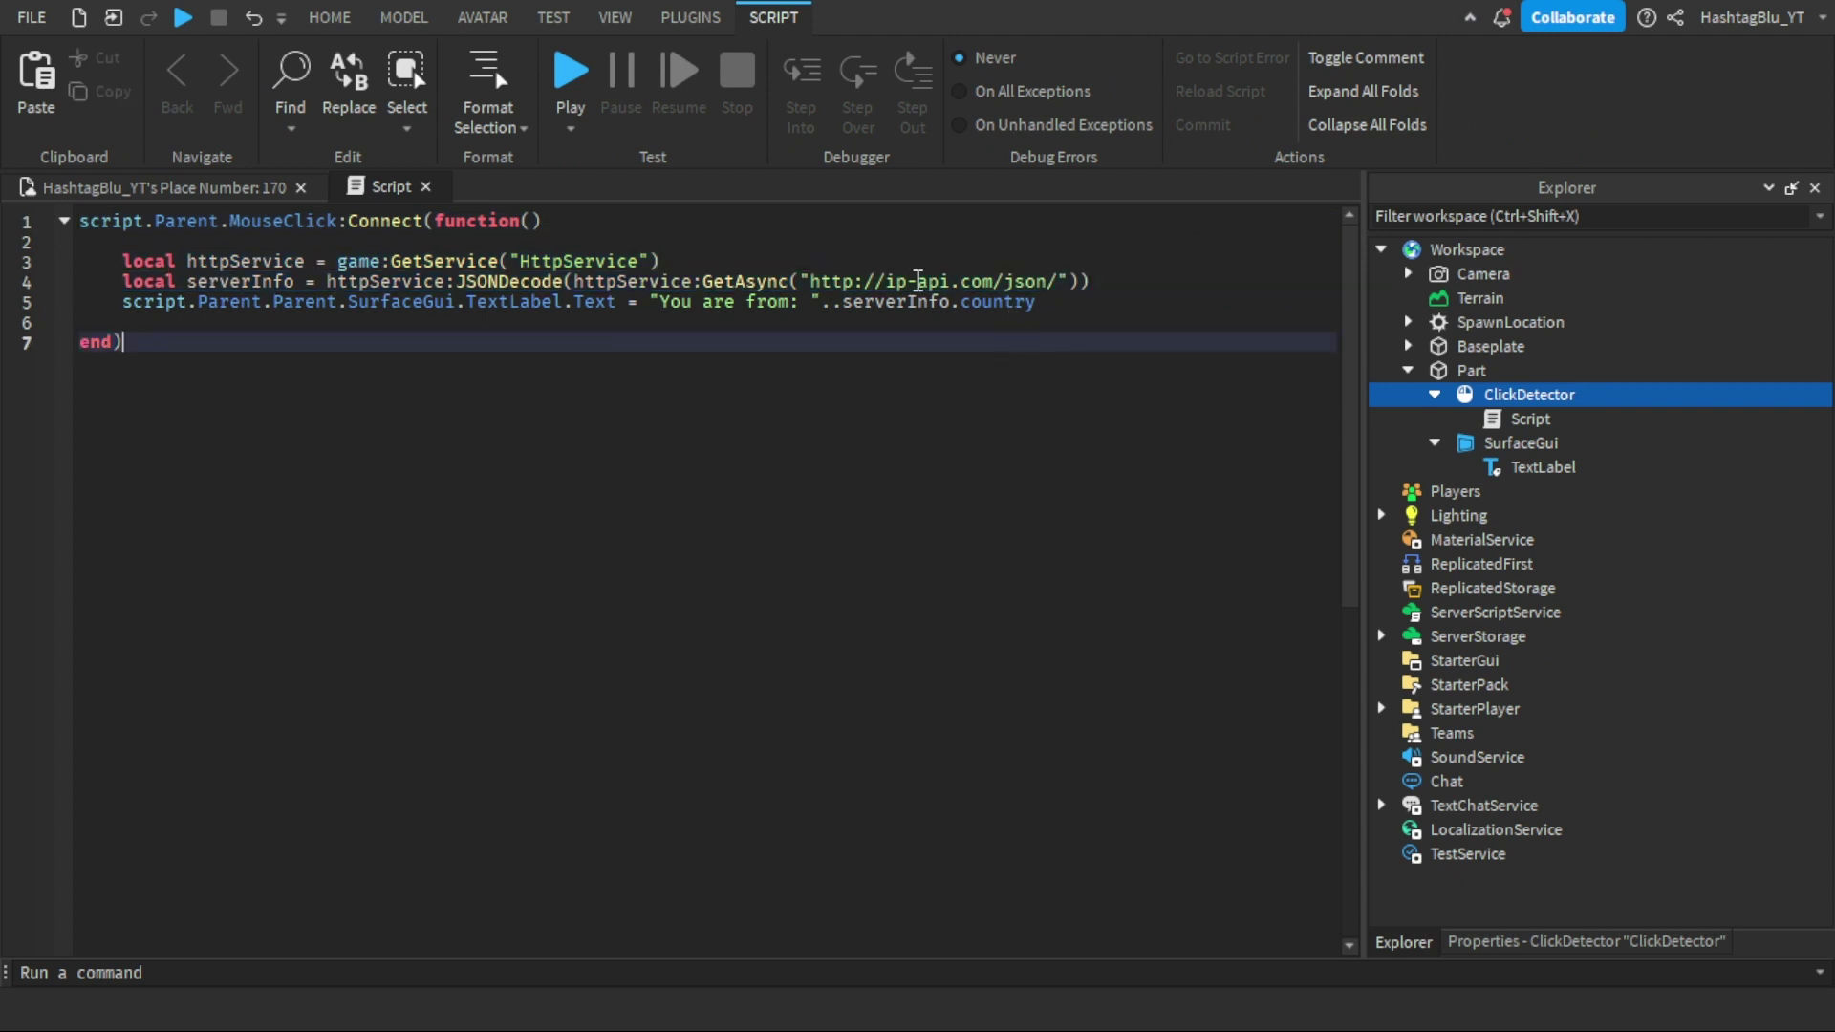
pyautogui.moveTo(127, 281); pyautogui.dragTo(927, 207)
pyautogui.click(926, 301)
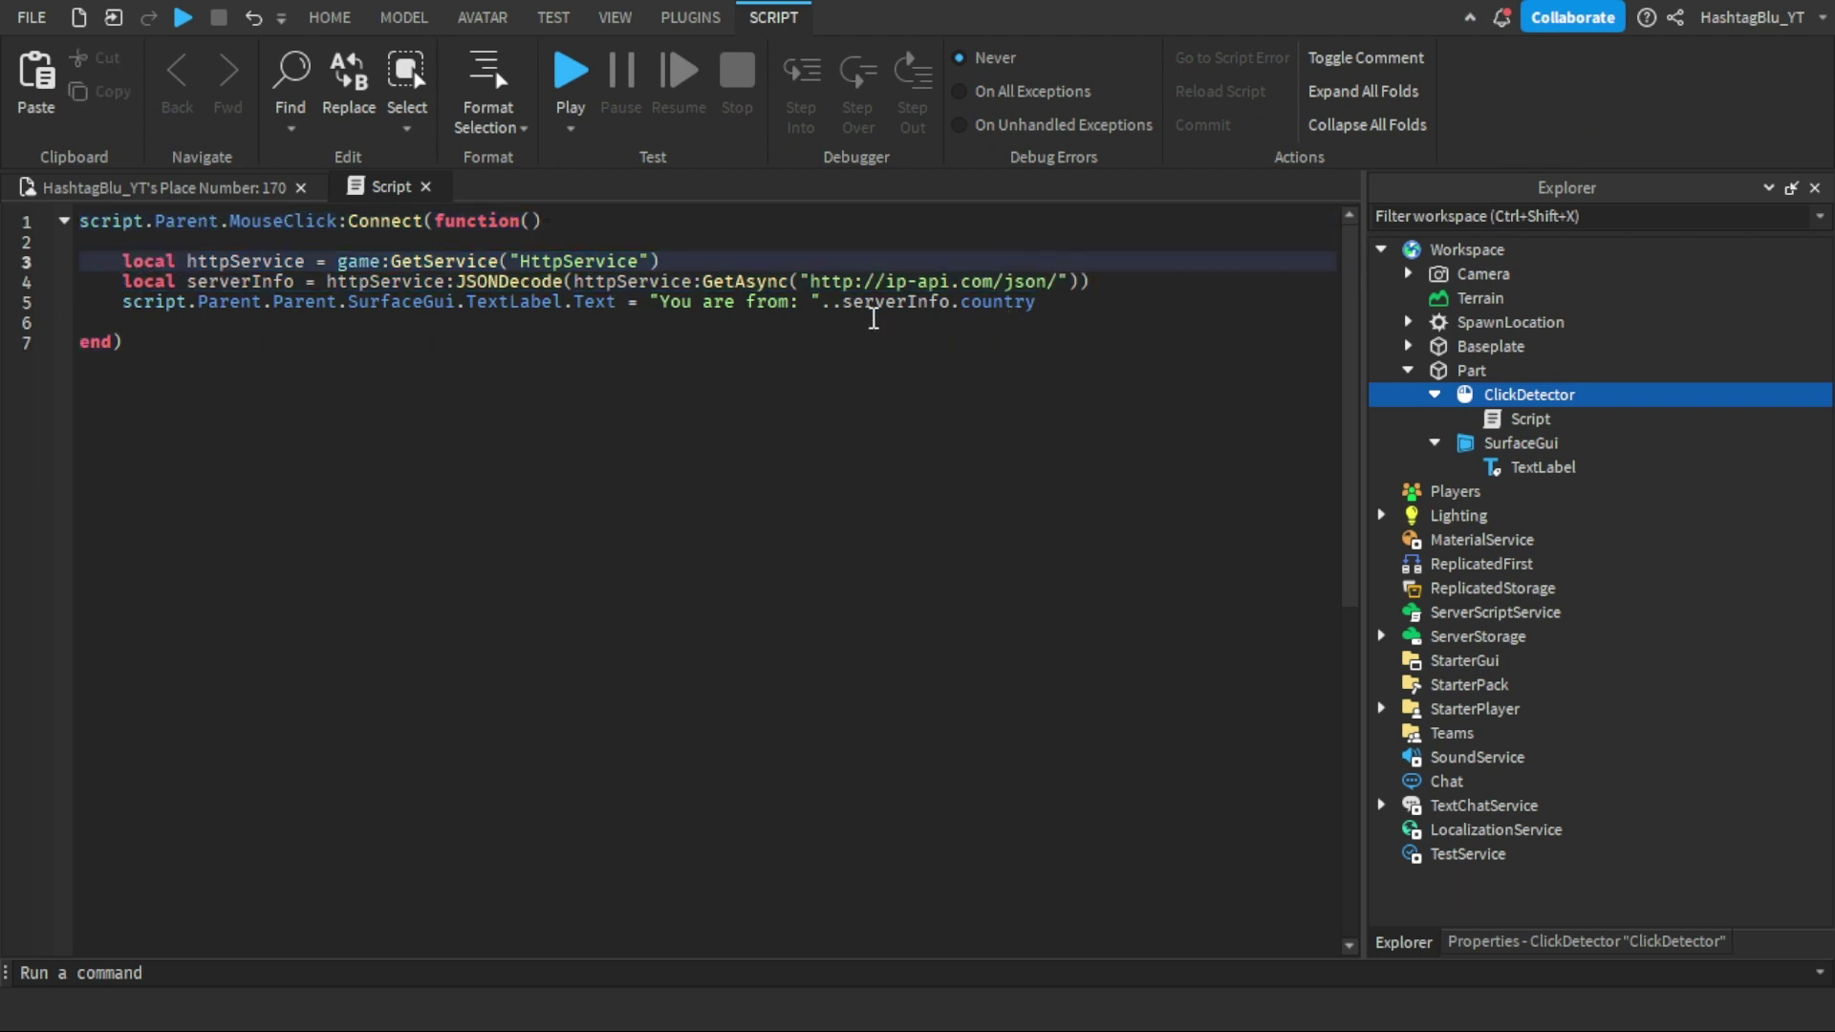
pyautogui.tripleClick(888, 281)
pyautogui.click(1090, 281)
pyautogui.doubleClick(1003, 301)
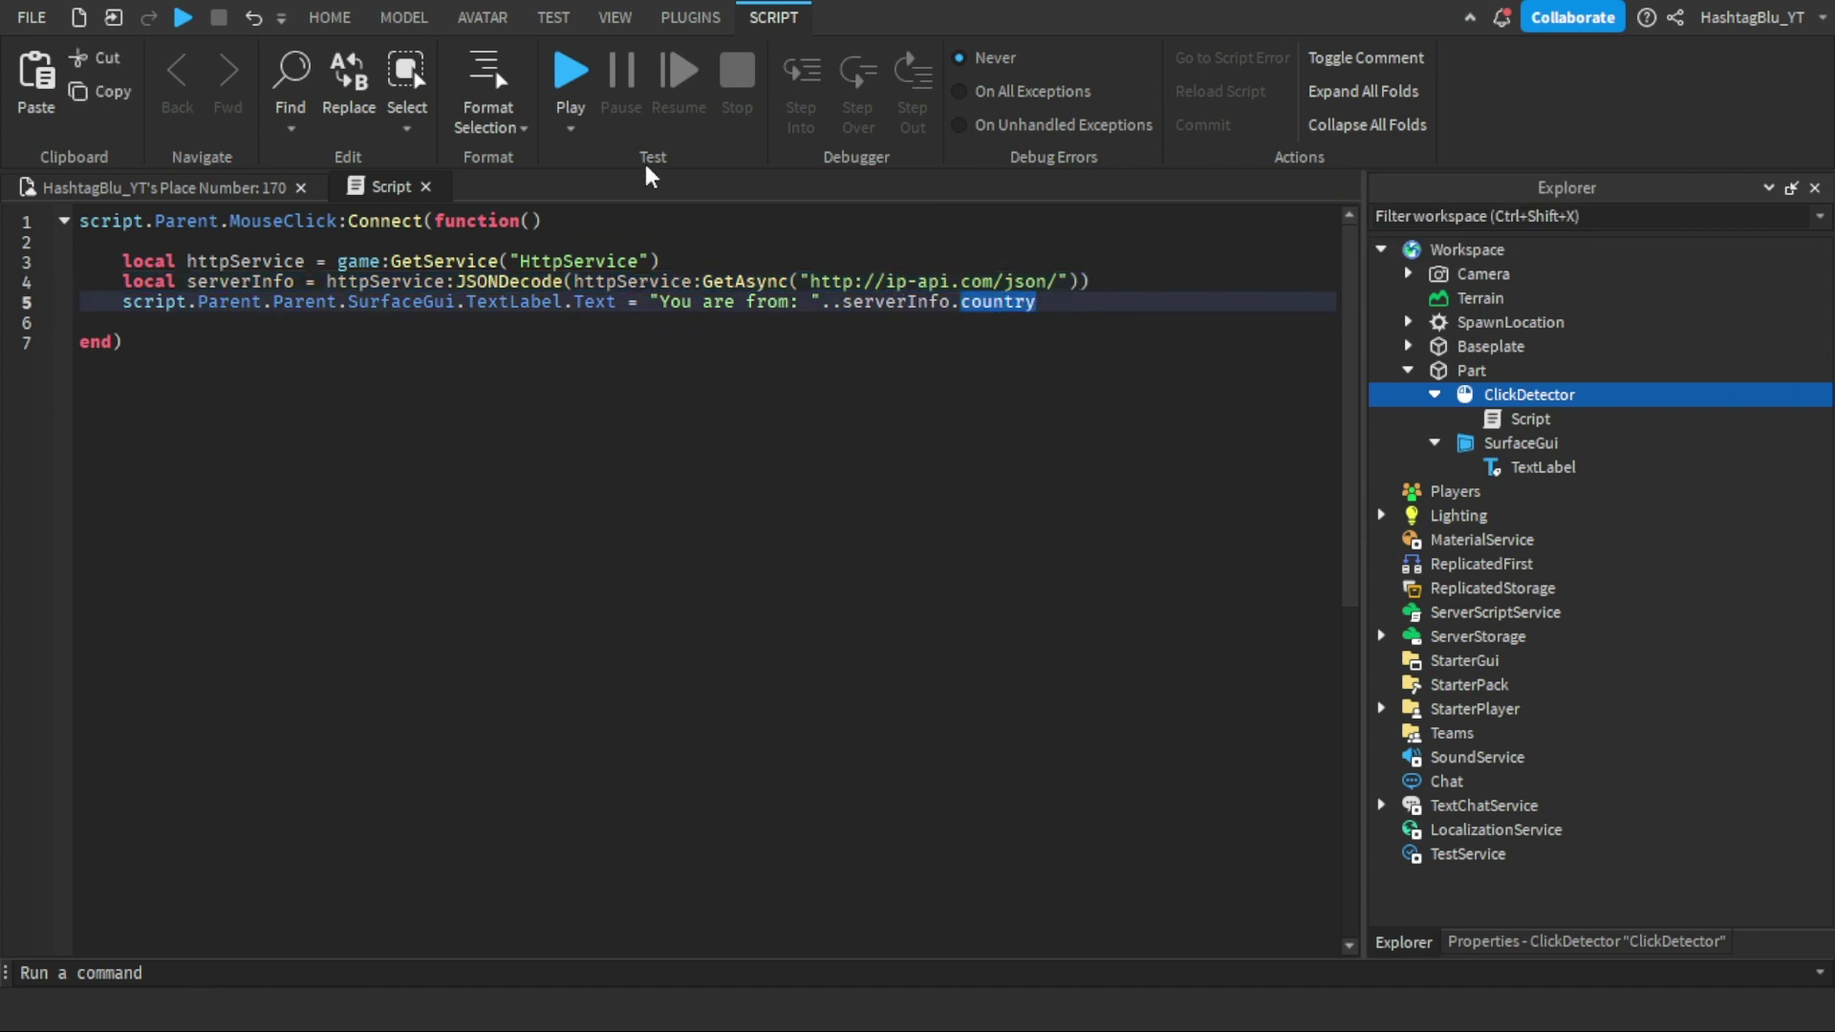
pyautogui.click(570, 71)
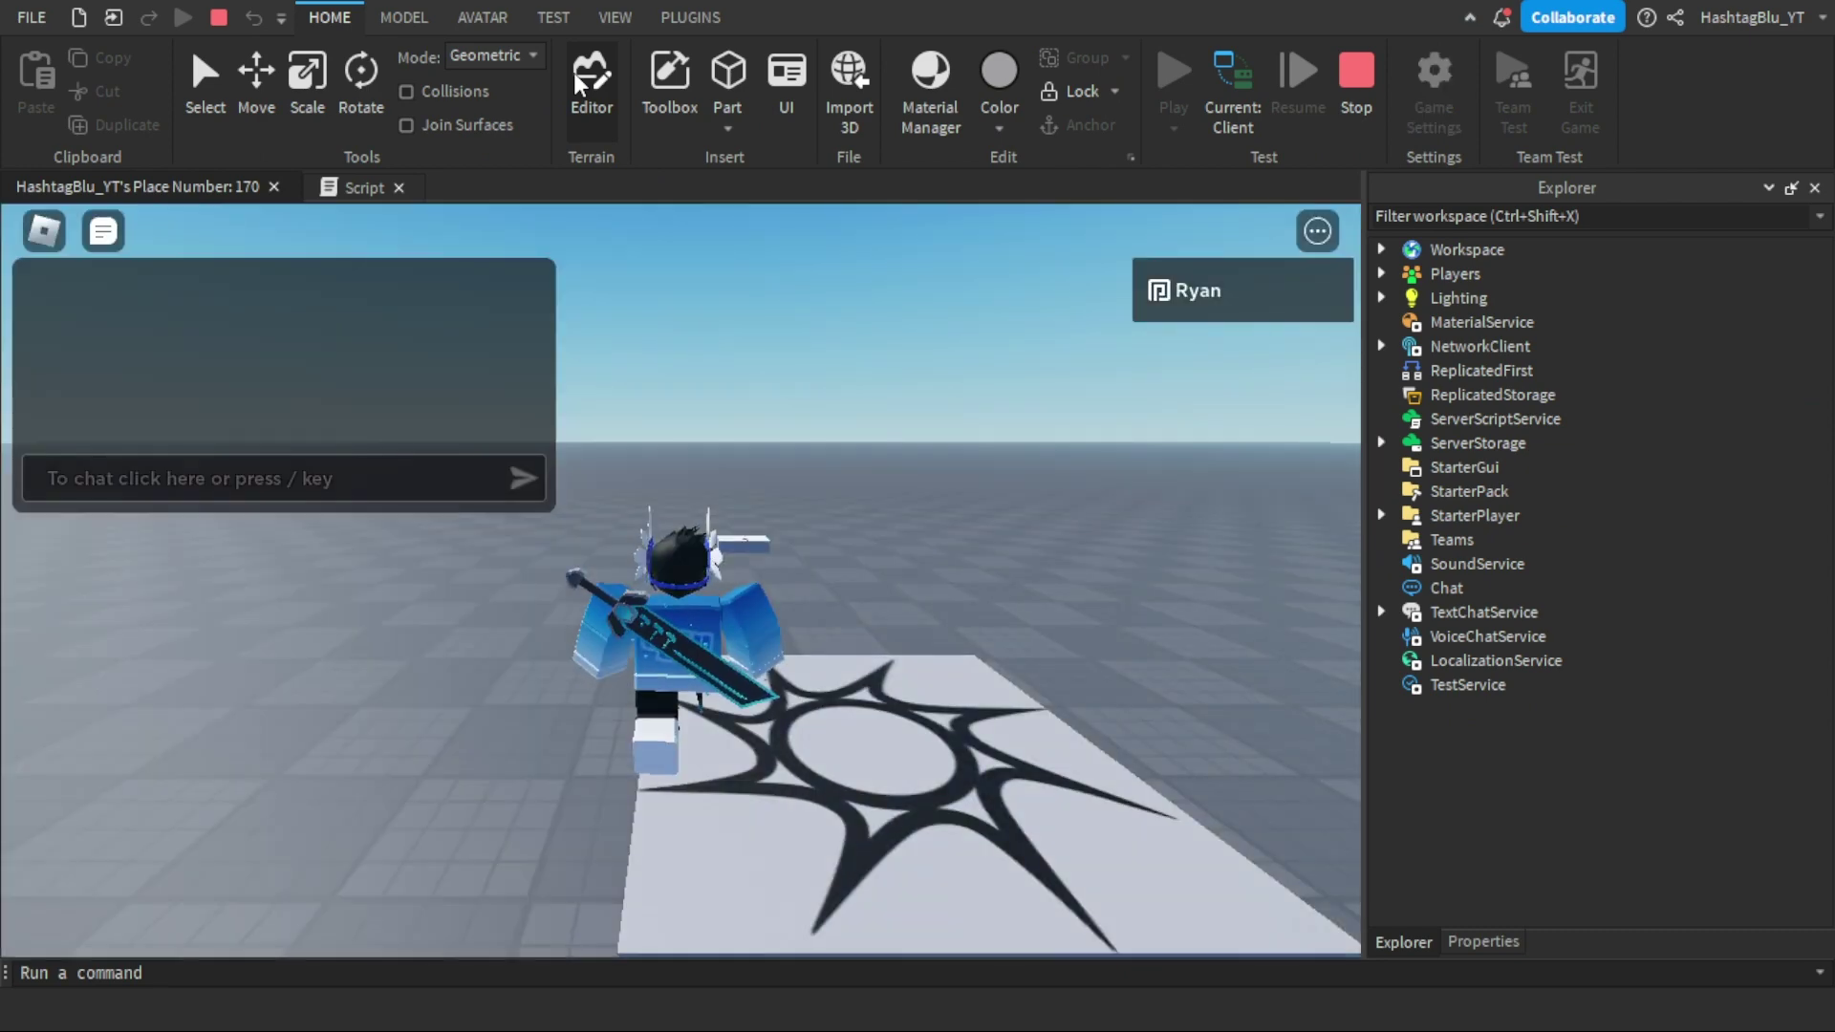
# - Tilt the camera down toward the avatar and the labelled part
pyautogui.moveTo(885, 307)
pyautogui.mouseDown(button='right')
pyautogui.moveTo(948, 450)
pyautogui.moveTo(831, 718)
pyautogui.mouseUp(button='right')
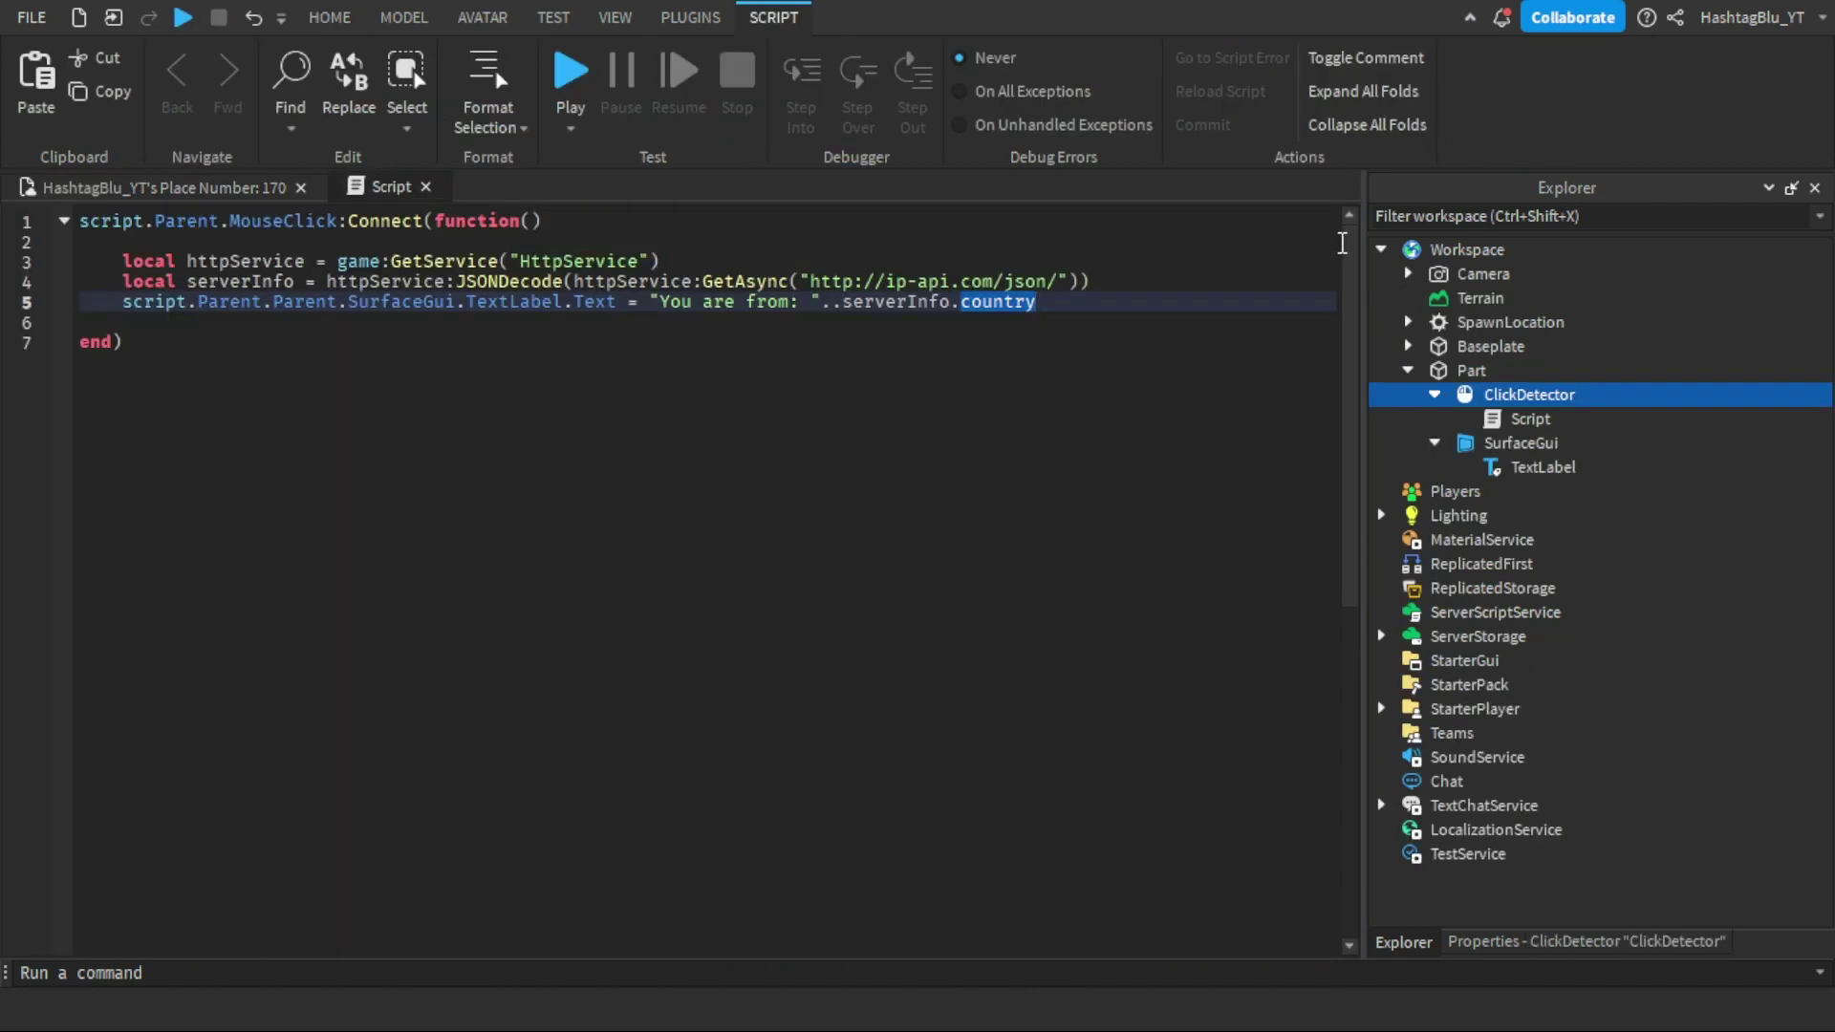
# - Select the label-text line 5 of the script, then deselect after end) on line 7
pyautogui.click(975, 262)
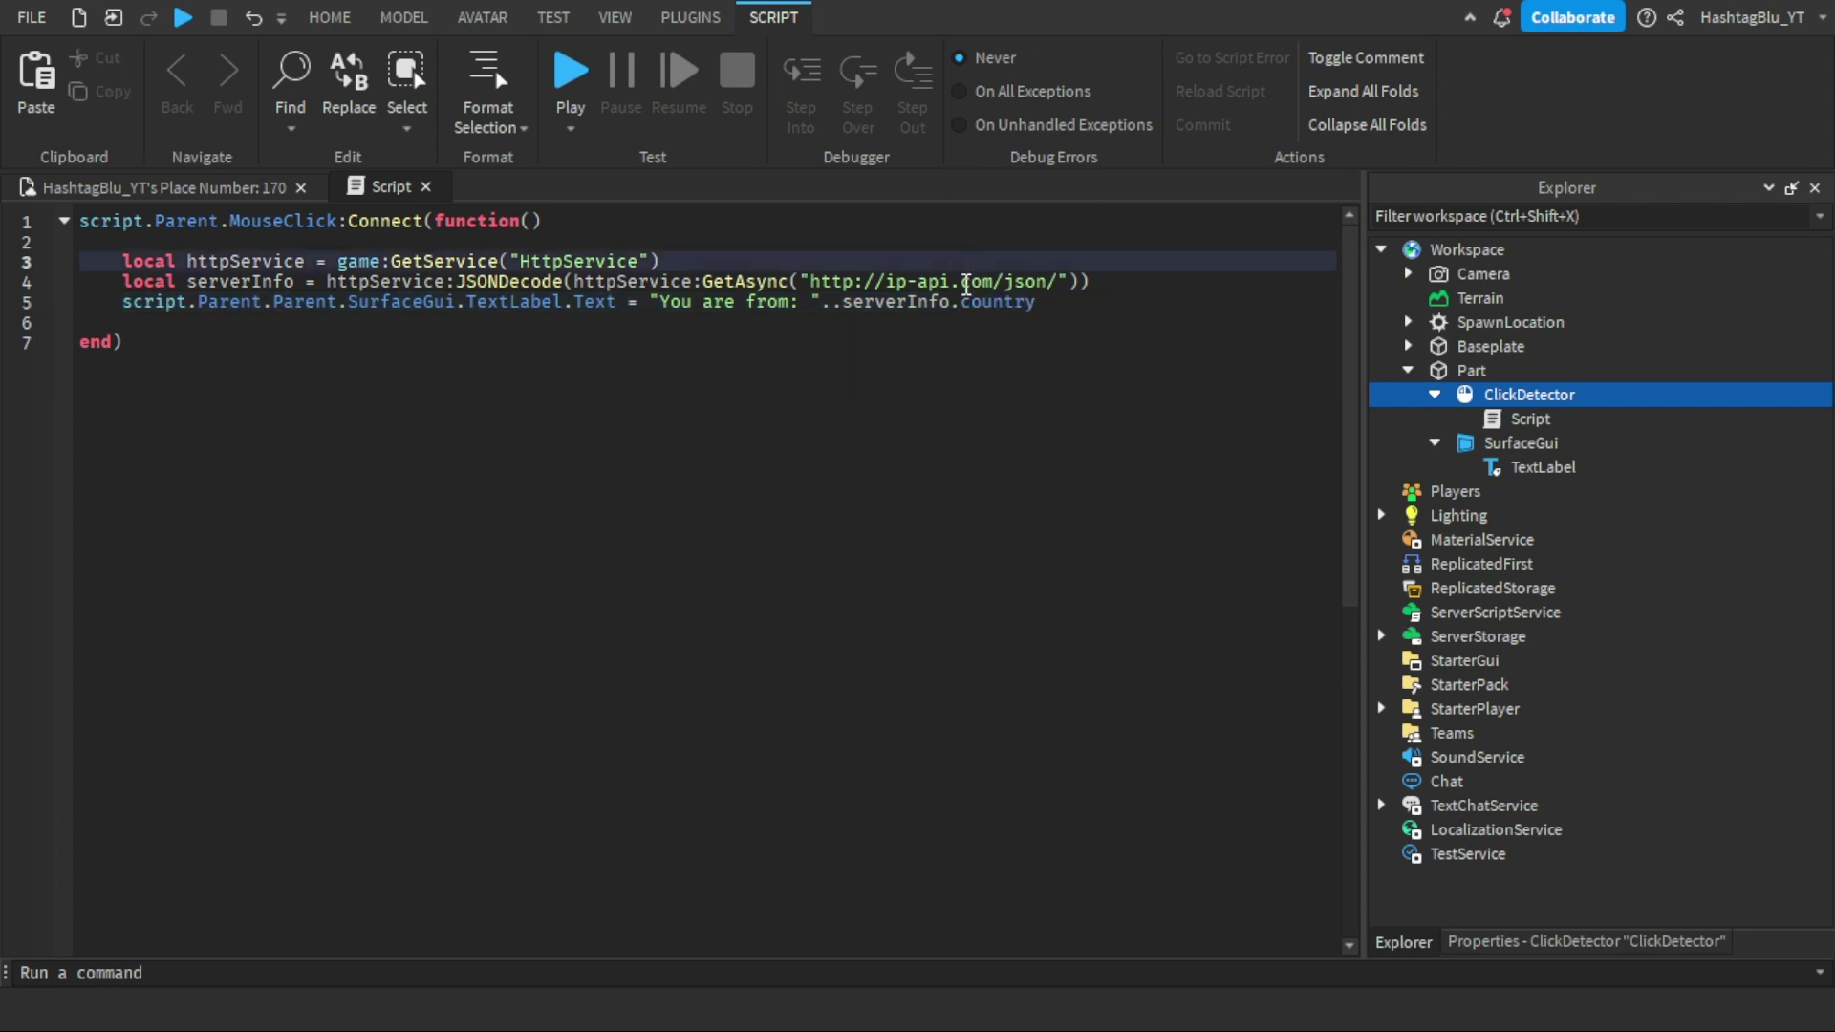
pyautogui.click(1016, 303)
pyautogui.tripleClick(1018, 303)
pyautogui.click(995, 362)
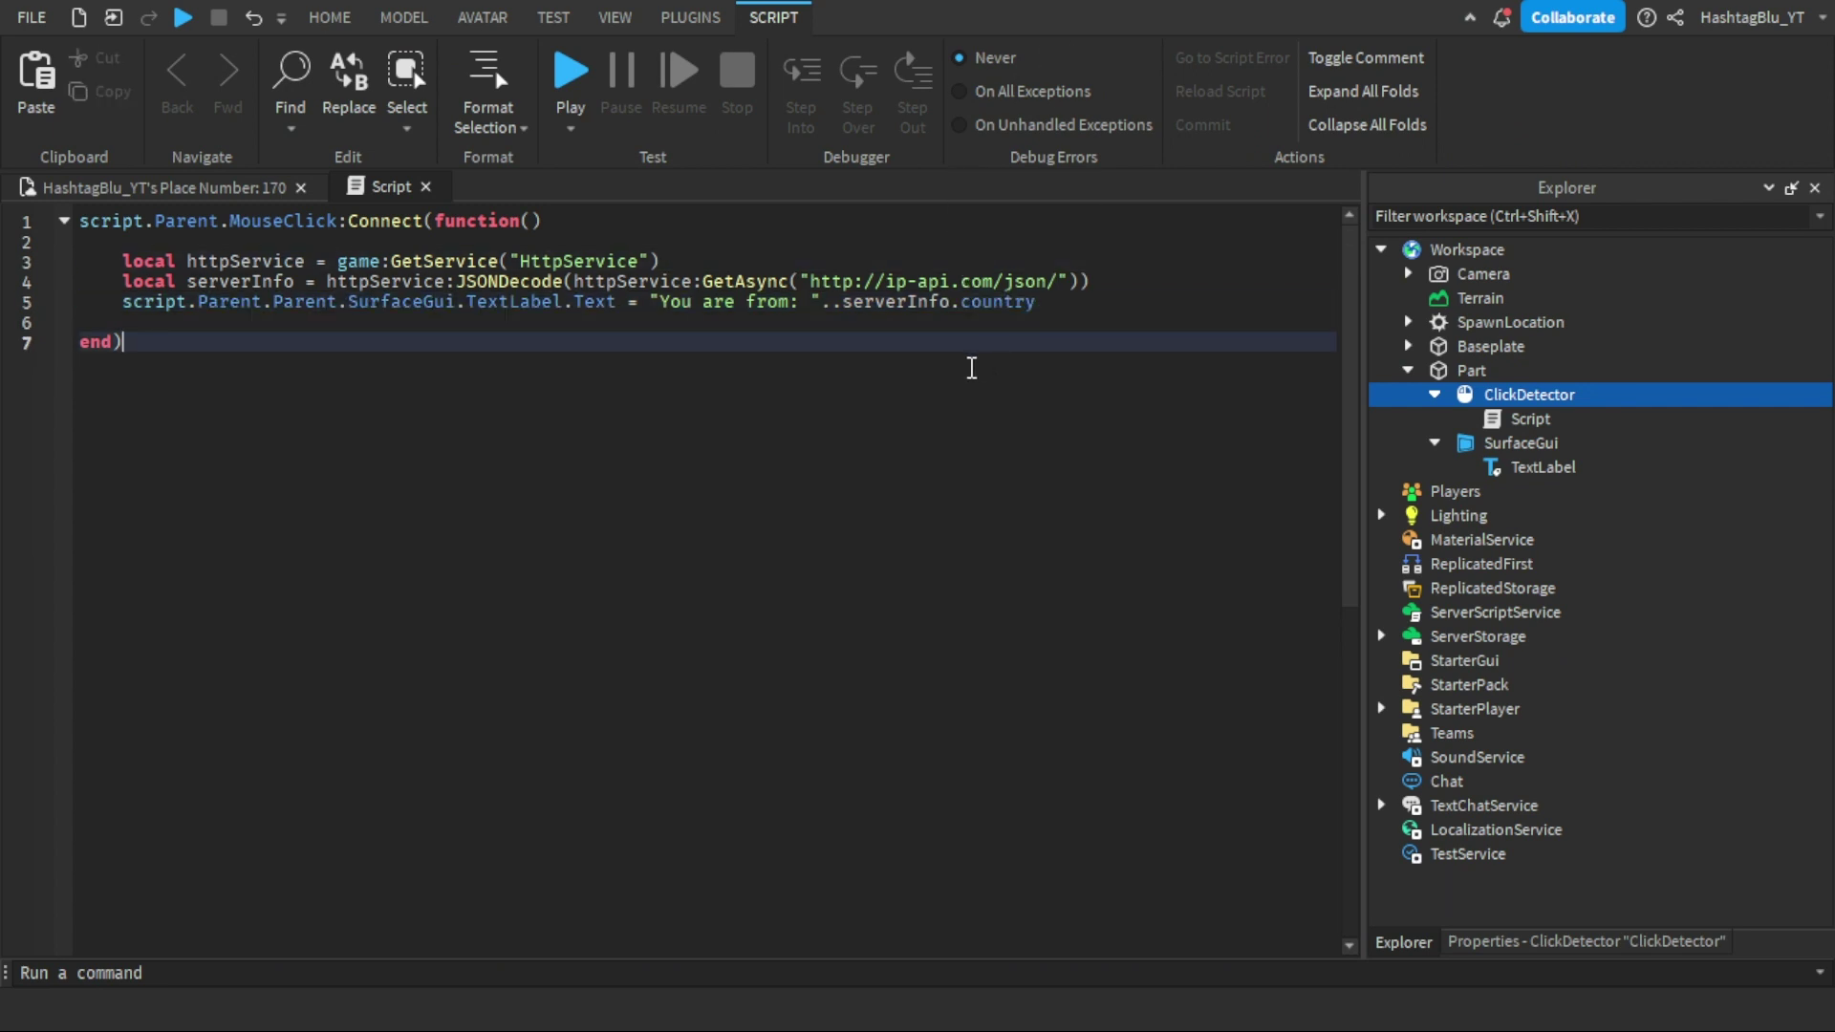